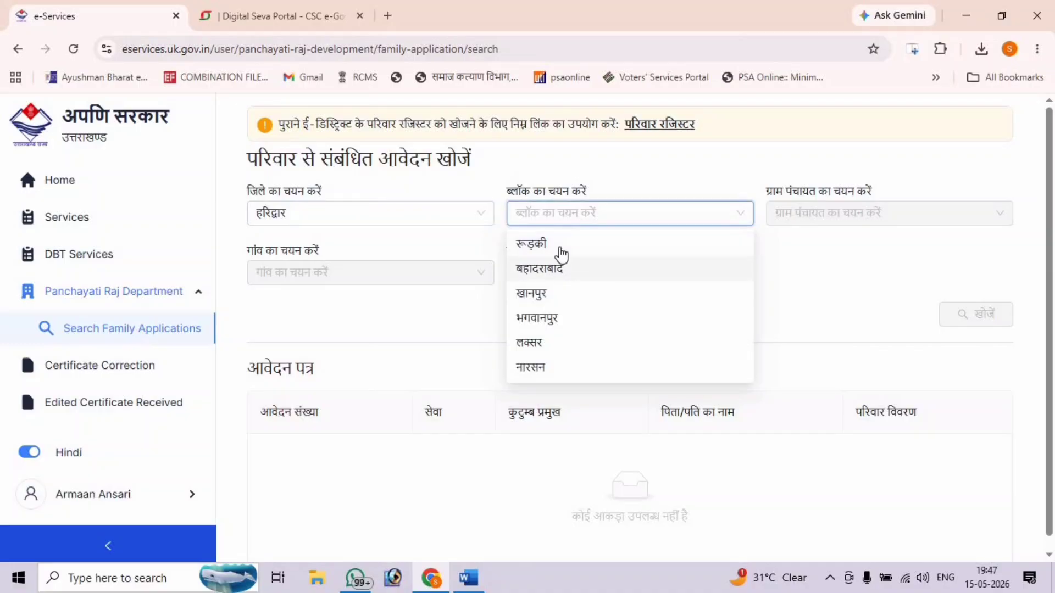
- Choose block नारसन, then gram panchayat and village लहबोली
{"action": "left_click", "coordinate": [532, 368]}
{"action": "left_click", "coordinate": [807, 219]}
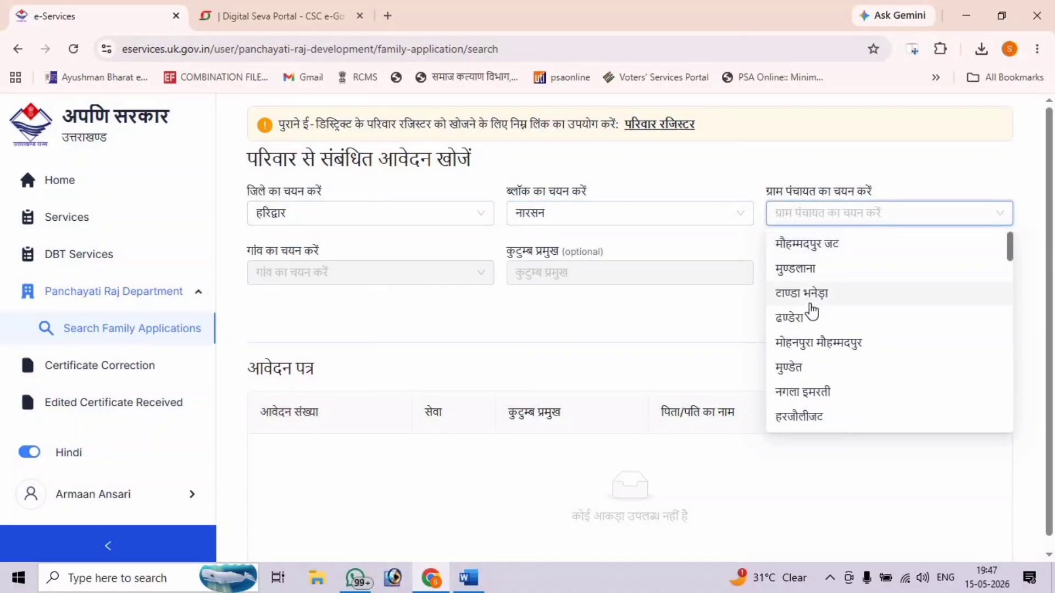
{"action": "scroll", "coordinate": [812, 312], "scroll_direction": "down", "scroll_amount": 3}
{"action": "scroll", "coordinate": [807, 313], "scroll_direction": "down", "scroll_amount": 2}
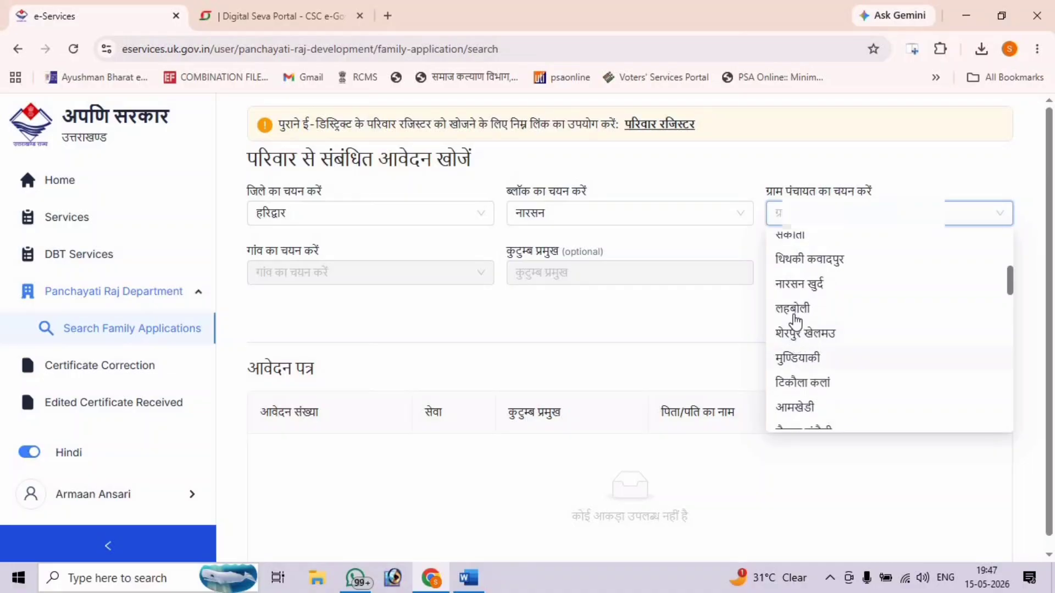
{"action": "left_click", "coordinate": [791, 306]}
{"action": "left_click", "coordinate": [362, 272]}
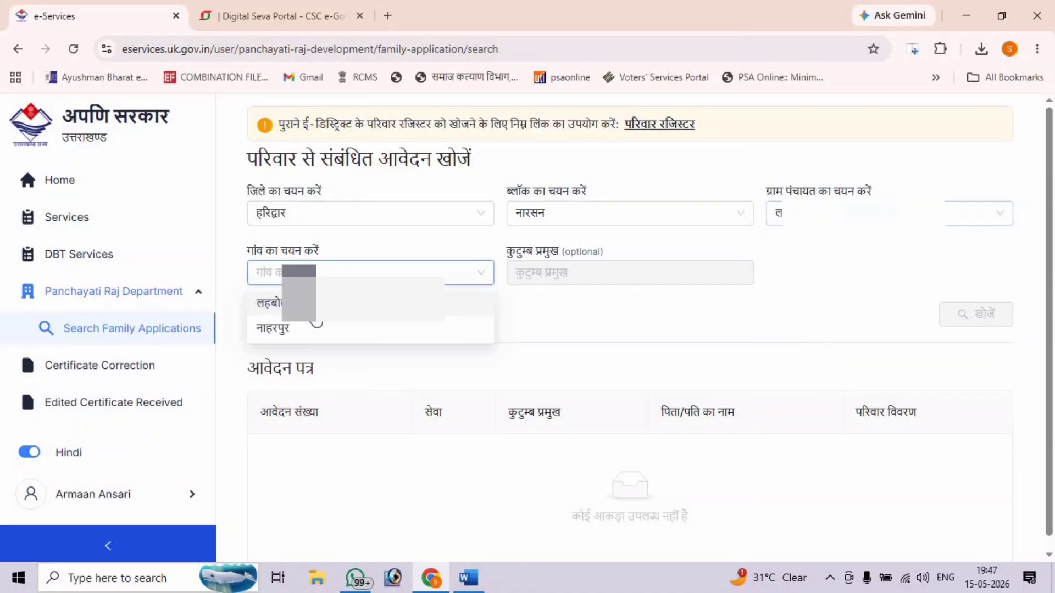
{"action": "left_click", "coordinate": [308, 318]}
{"action": "left_click", "coordinate": [568, 275]}
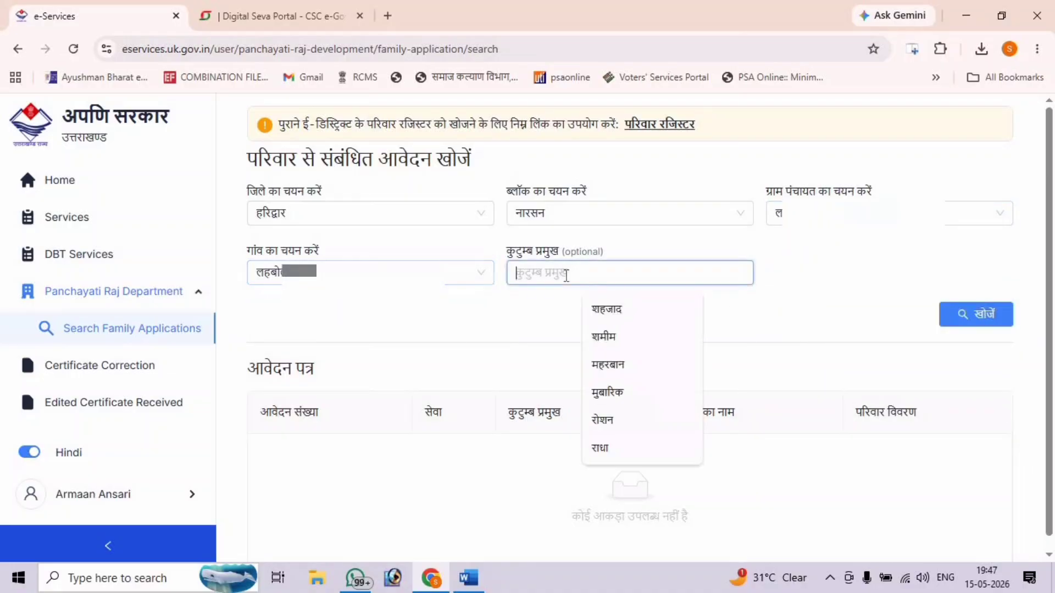
{"action": "type", "text": "RO"}
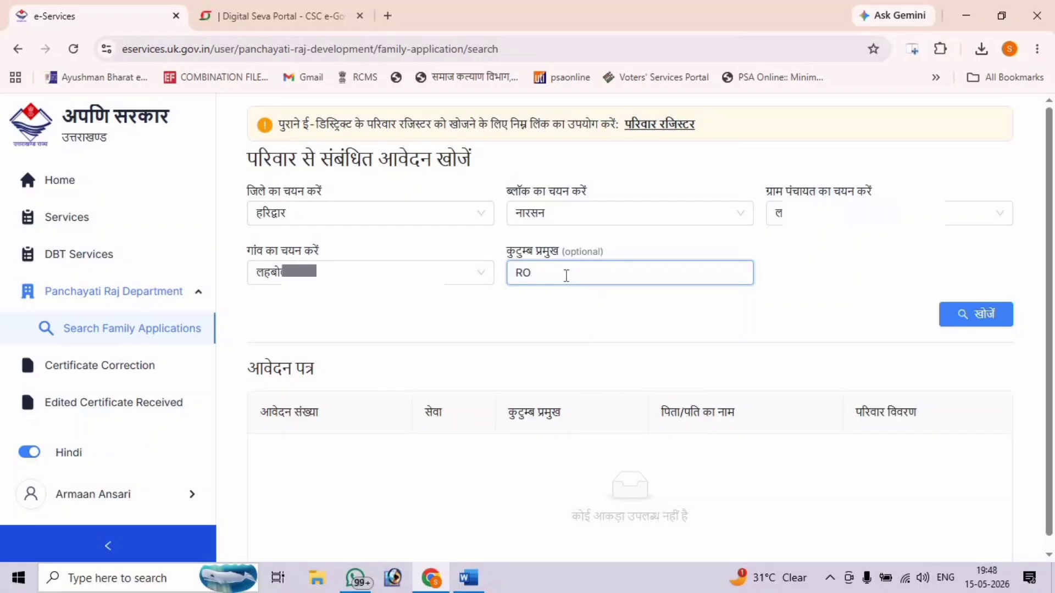
{"action": "key", "text": "BackSpace"}
{"action": "key", "text": "BackSpace"}
{"action": "key", "text": "super+space"}
{"action": "key", "text": "super+space"}
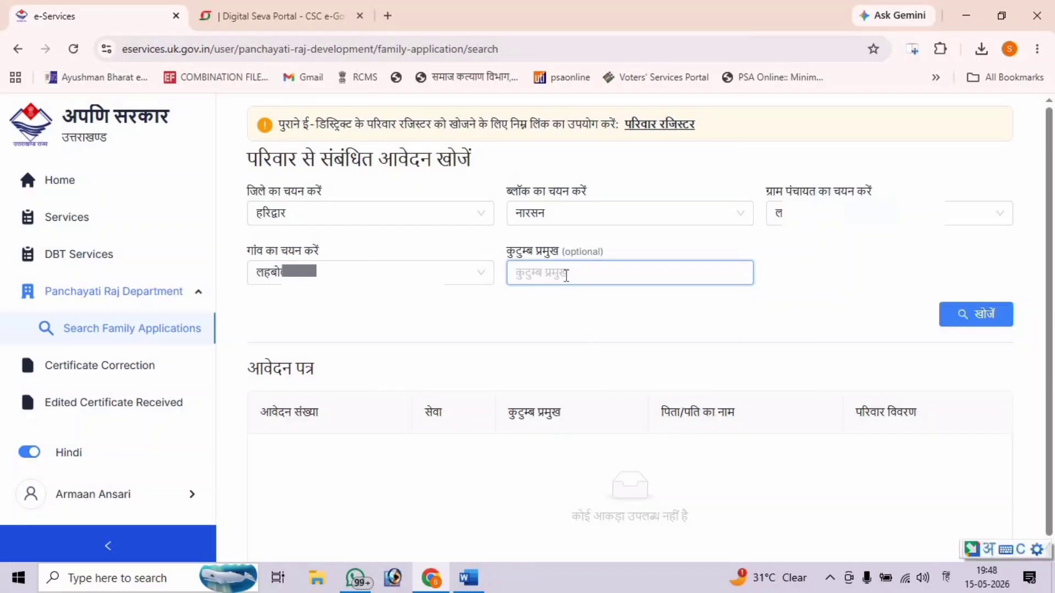
{"action": "type", "text": "ROSHAN"}
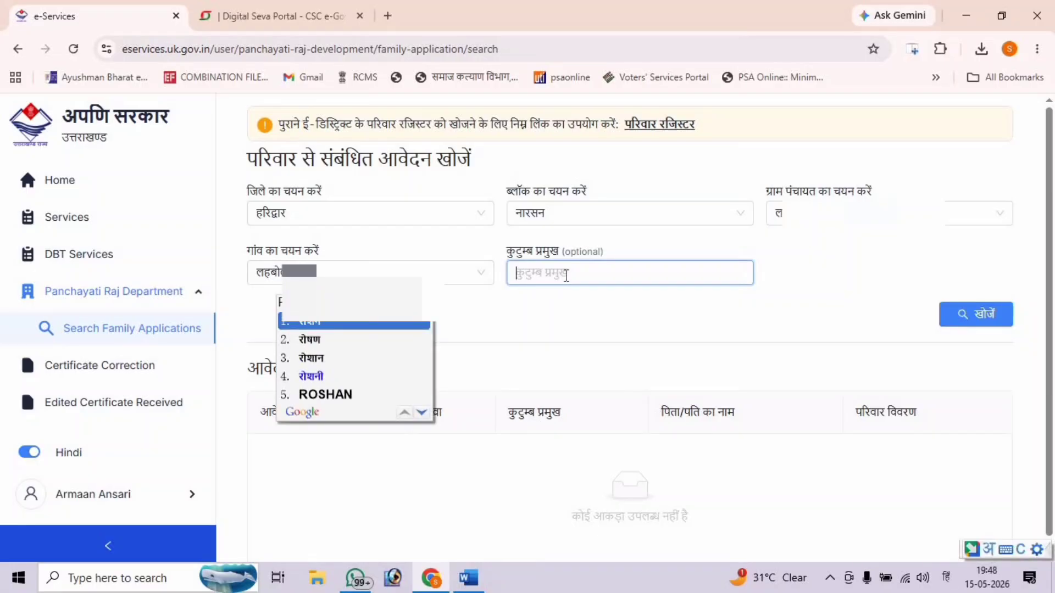
{"action": "key", "text": "space"}
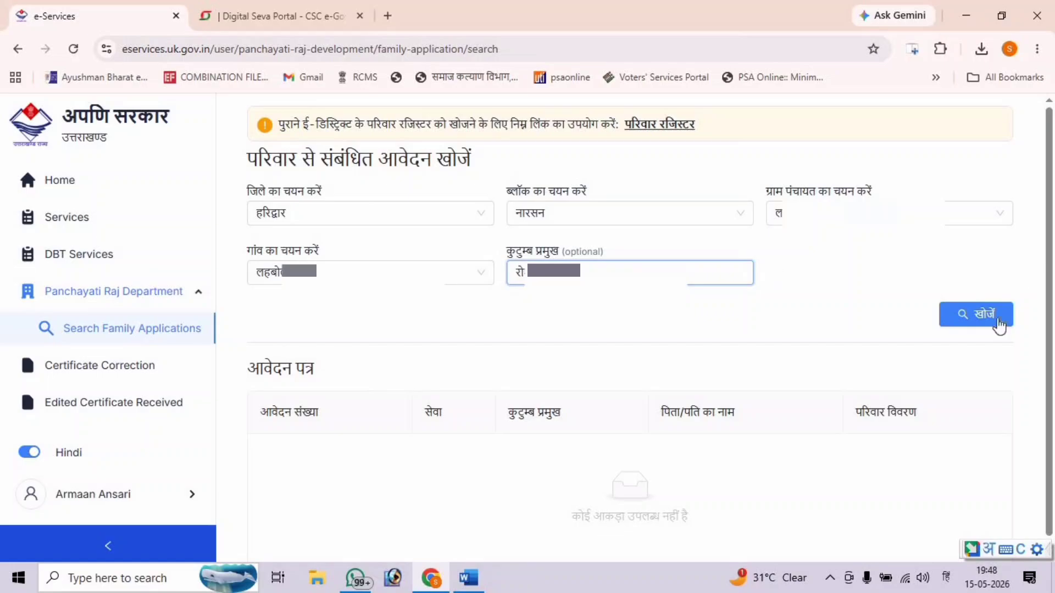
{"action": "left_click", "coordinate": [975, 320]}
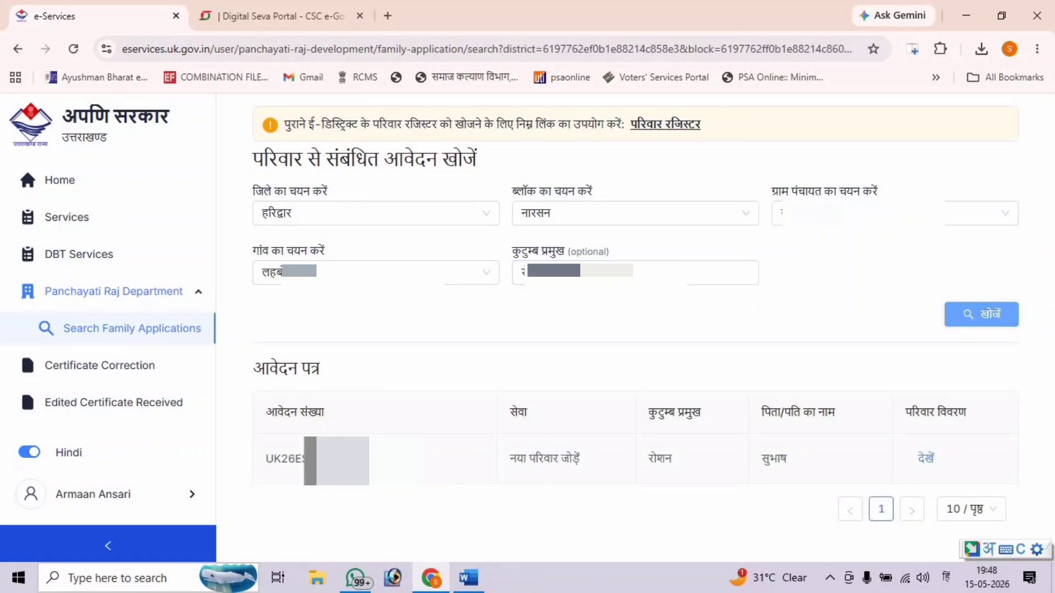
{"action": "left_click", "coordinate": [407, 436]}
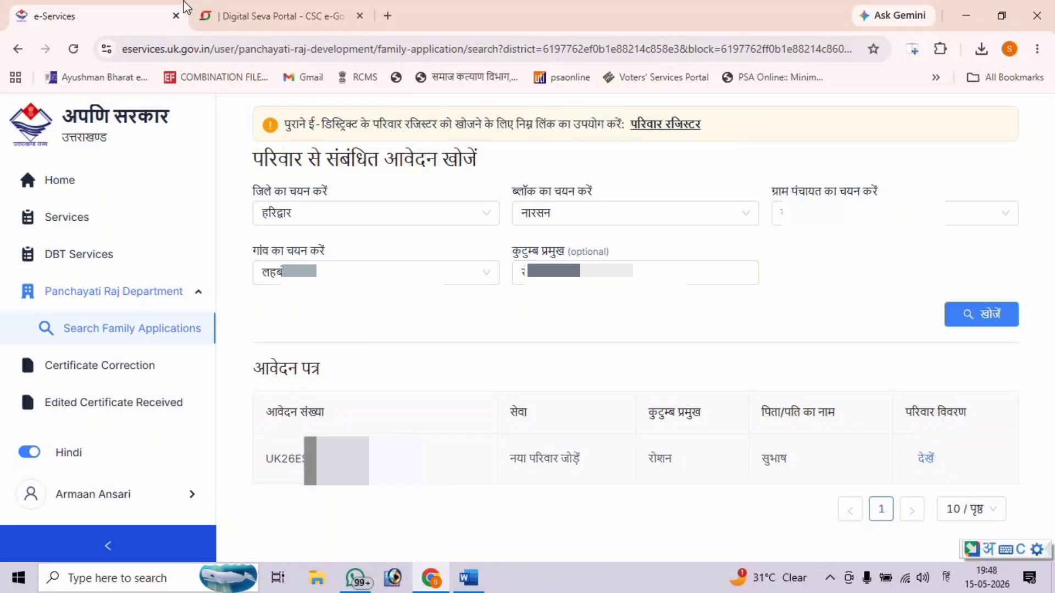
- From Home's Services list, start a परिवार संशोधन application under पंचायतीराज विभाग
{"action": "left_click", "coordinate": [57, 179]}
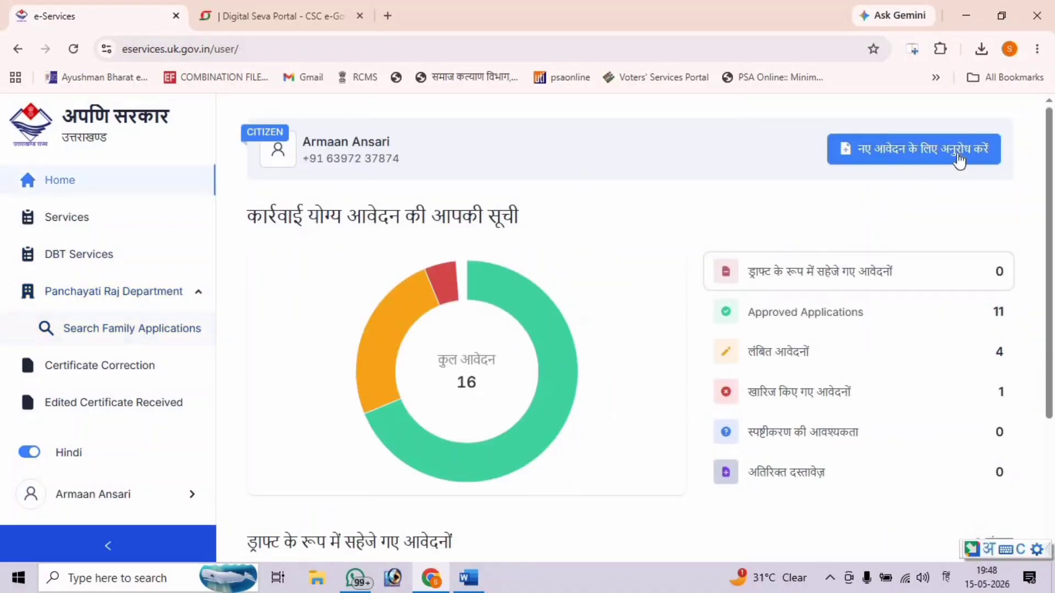
{"action": "left_click", "coordinate": [65, 197]}
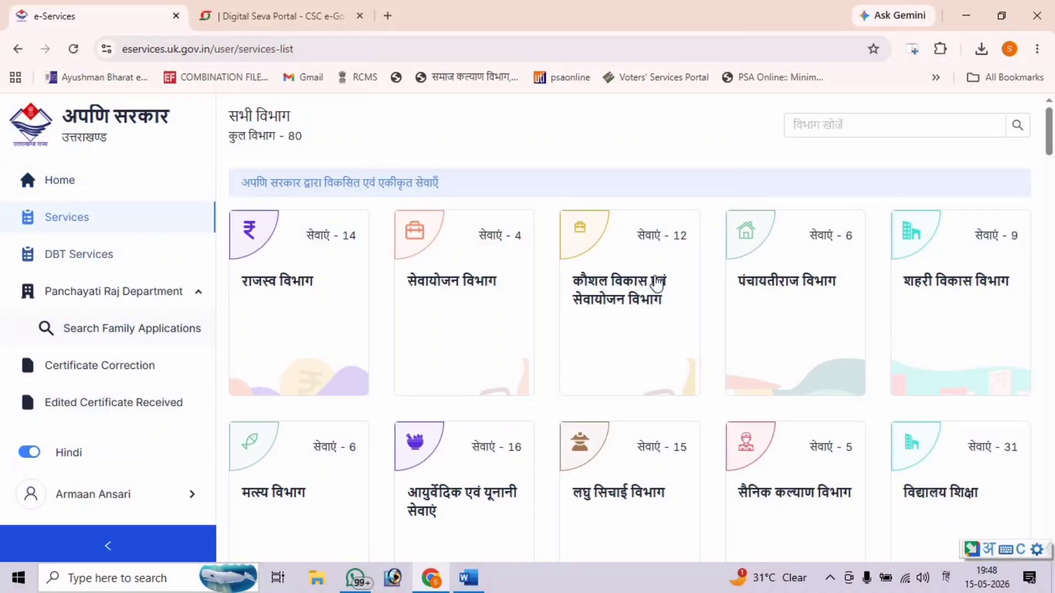
{"action": "left_click", "coordinate": [794, 287]}
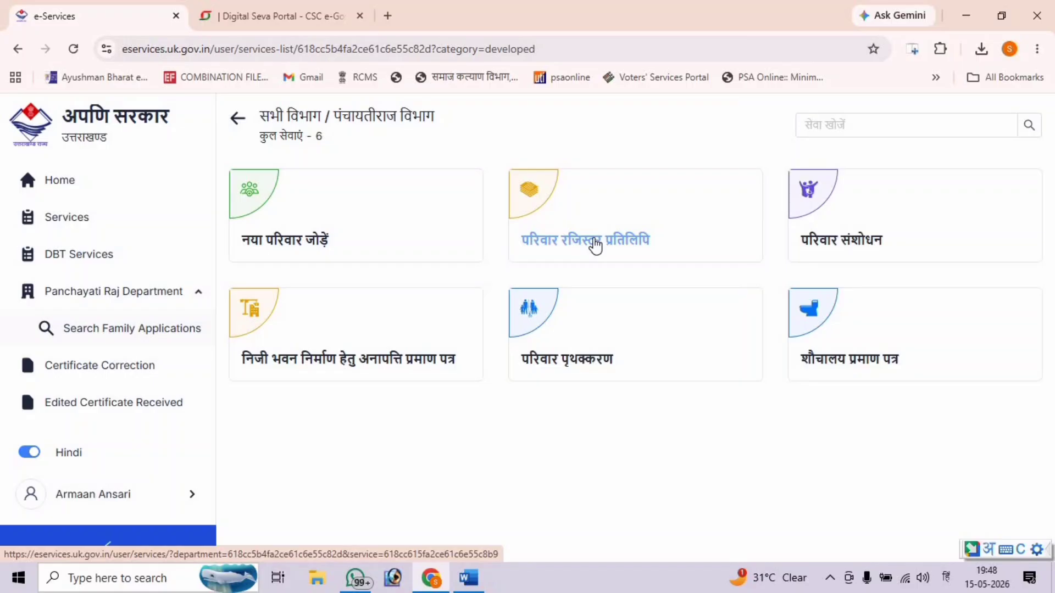
{"action": "left_click", "coordinate": [860, 245]}
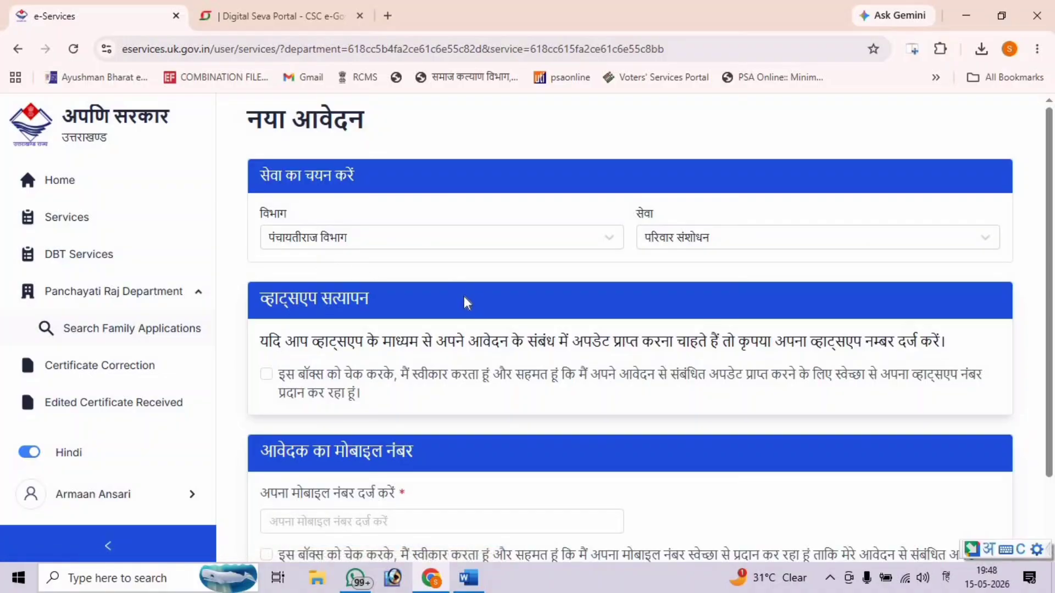
- Upload the applicant's photo from the Desktop family folder, adjusting the crop before confirming
{"action": "scroll", "coordinate": [463, 308], "scroll_direction": "down", "scroll_amount": 3}
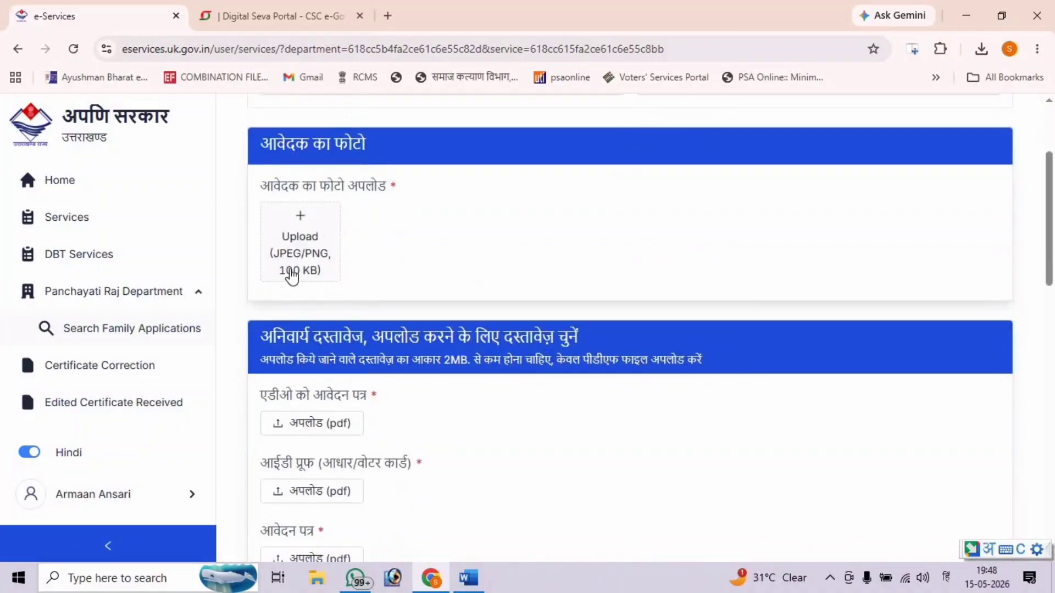
{"action": "left_click", "coordinate": [320, 264]}
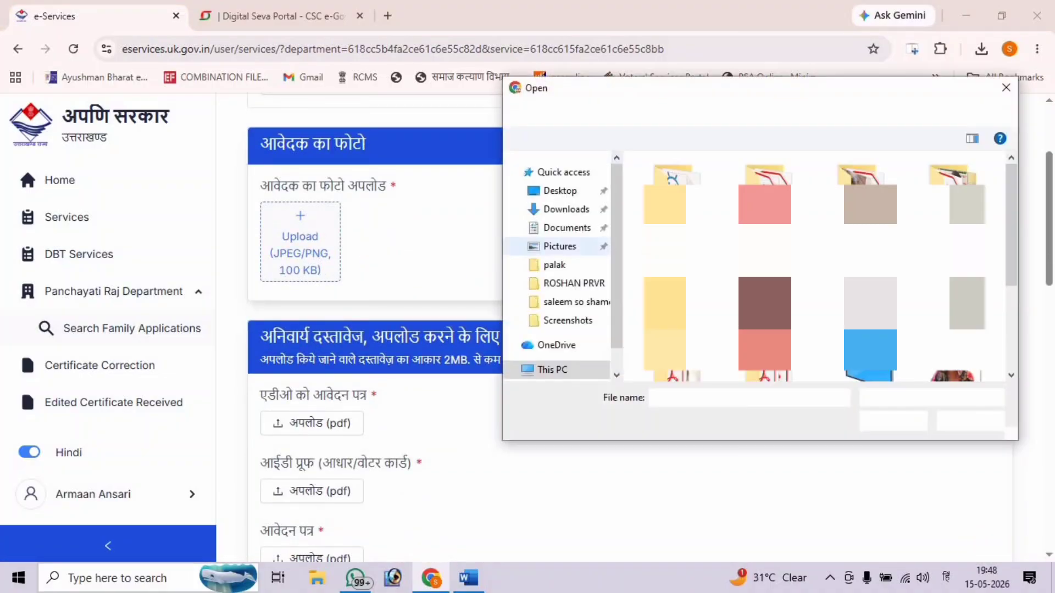
{"action": "scroll", "coordinate": [813, 269], "scroll_direction": "down", "scroll_amount": 3}
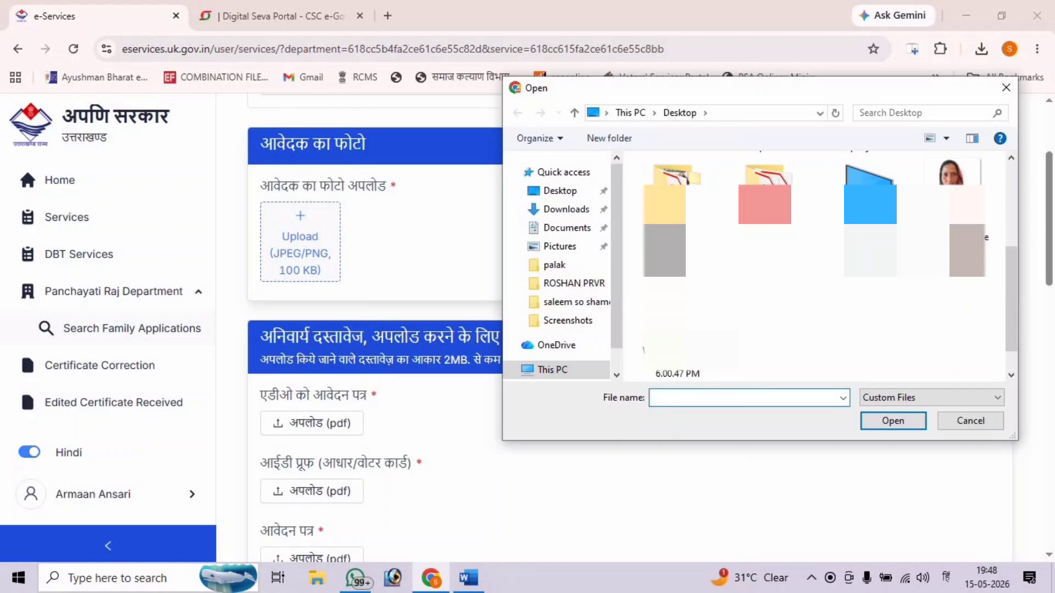
{"action": "scroll", "coordinate": [813, 269], "scroll_direction": "up", "scroll_amount": 1}
{"action": "scroll", "coordinate": [813, 264], "scroll_direction": "up", "scroll_amount": 1}
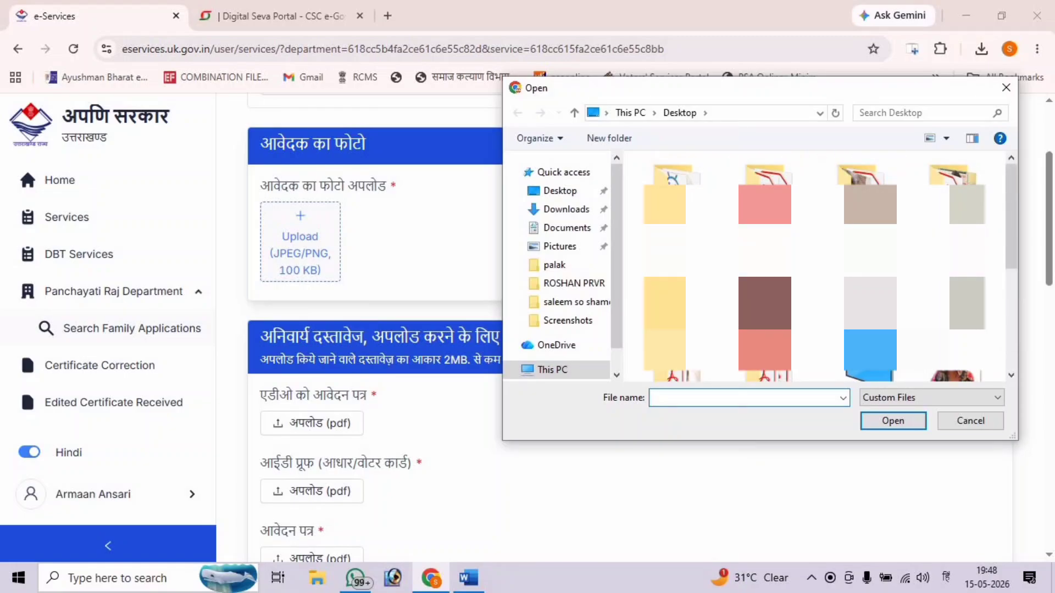
{"action": "double_click", "coordinate": [952, 286]}
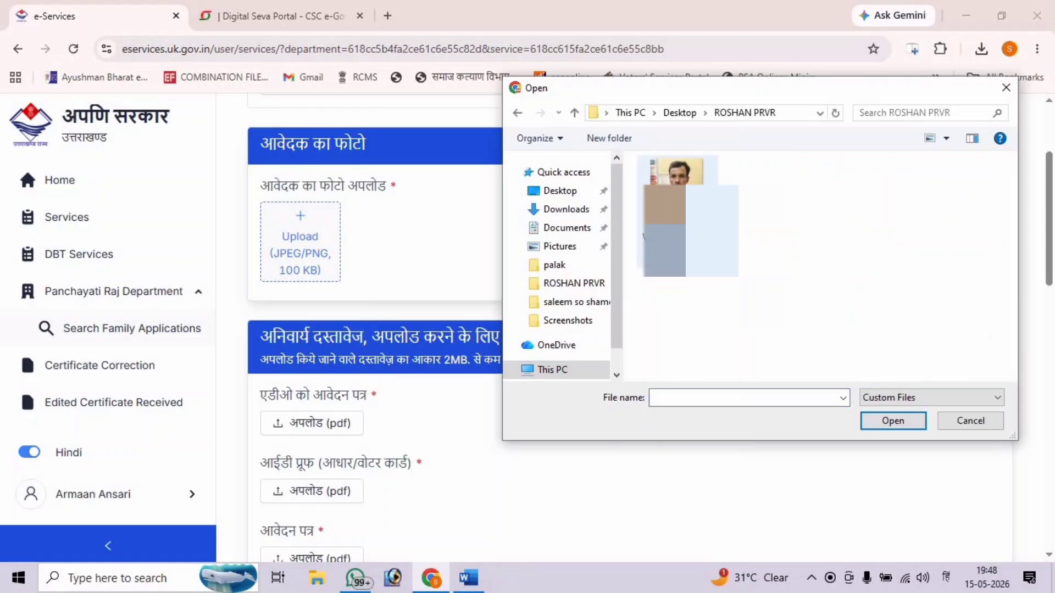
{"action": "left_click", "coordinate": [687, 220]}
{"action": "double_click", "coordinate": [678, 228]}
{"action": "scroll", "coordinate": [570, 285], "scroll_direction": "up", "scroll_amount": 2}
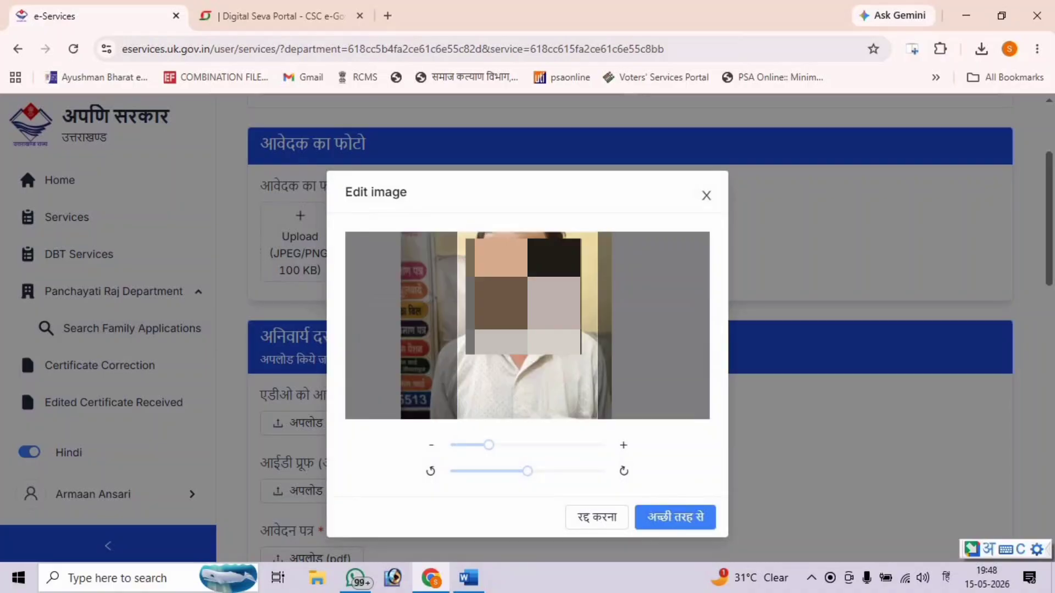
{"action": "scroll", "coordinate": [571, 286], "scroll_direction": "down", "scroll_amount": 2}
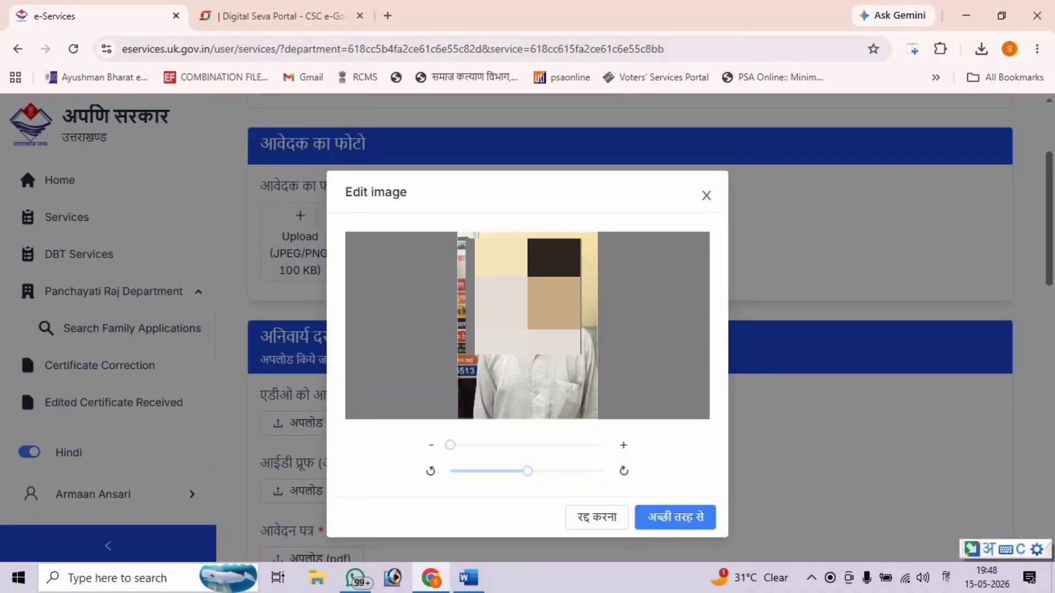
{"action": "scroll", "coordinate": [570, 285], "scroll_direction": "up", "scroll_amount": 2}
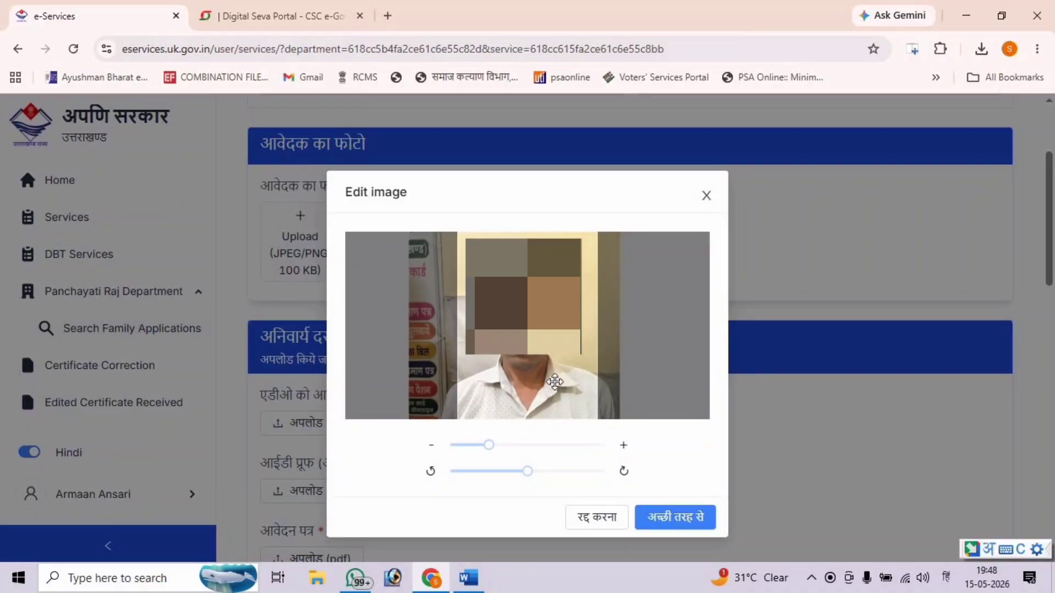
{"action": "left_click", "coordinate": [655, 514]}
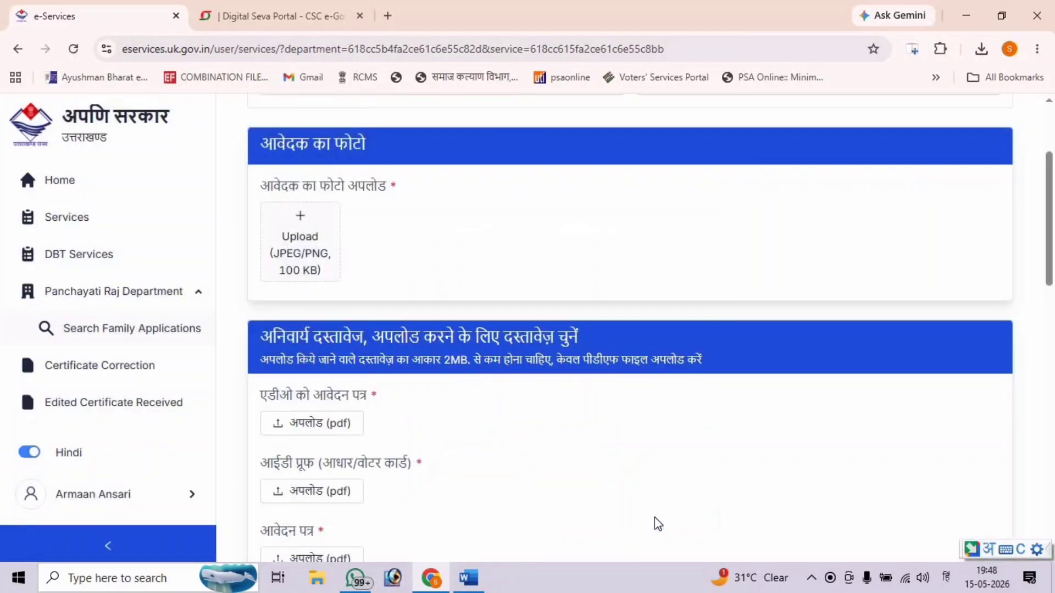
{"action": "scroll", "coordinate": [430, 327], "scroll_direction": "down", "scroll_amount": 4}
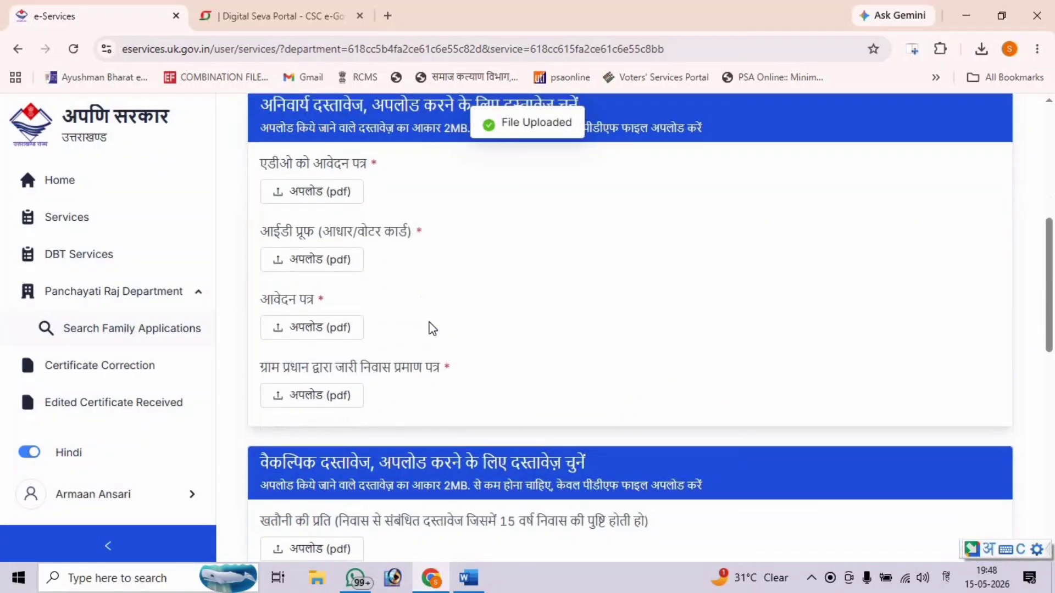
- Attach the family PDF from the Desktop as the application to the ADO
{"action": "left_click", "coordinate": [323, 186]}
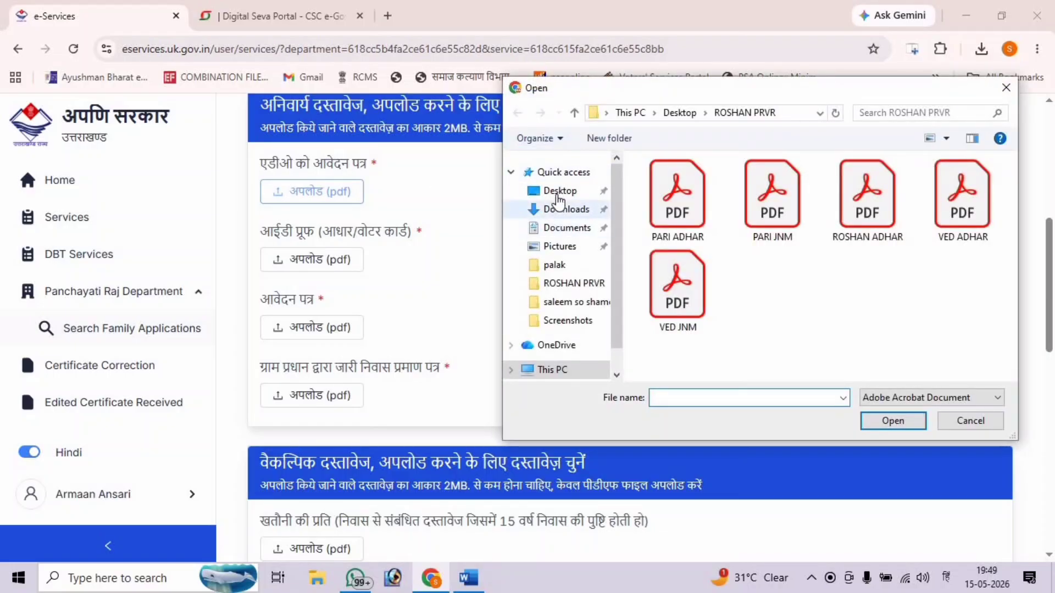
{"action": "left_click", "coordinate": [582, 192]}
{"action": "scroll", "coordinate": [873, 275], "scroll_direction": "down", "scroll_amount": 1}
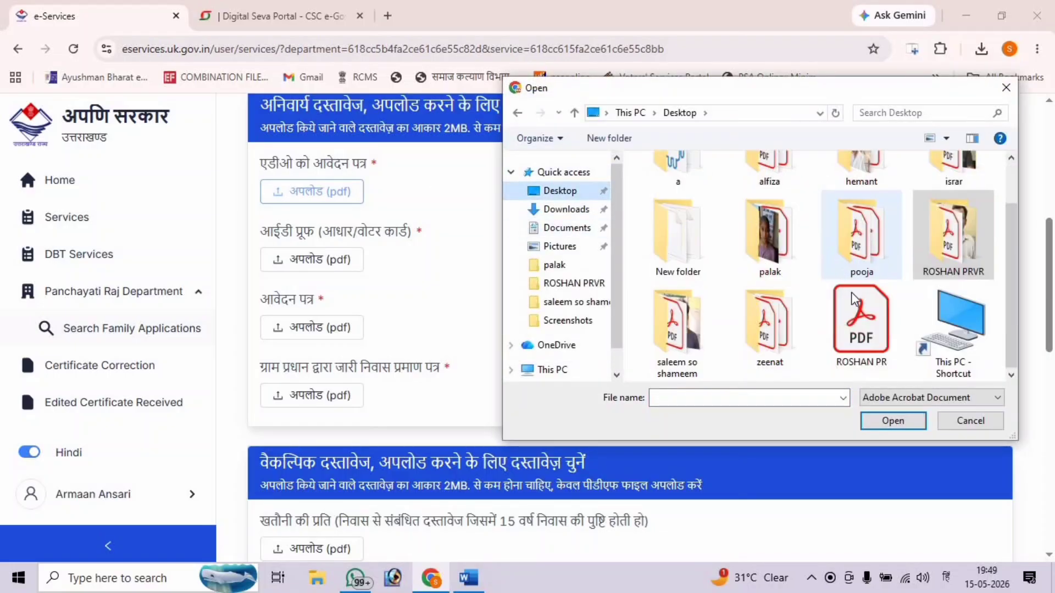
{"action": "double_click", "coordinate": [860, 333]}
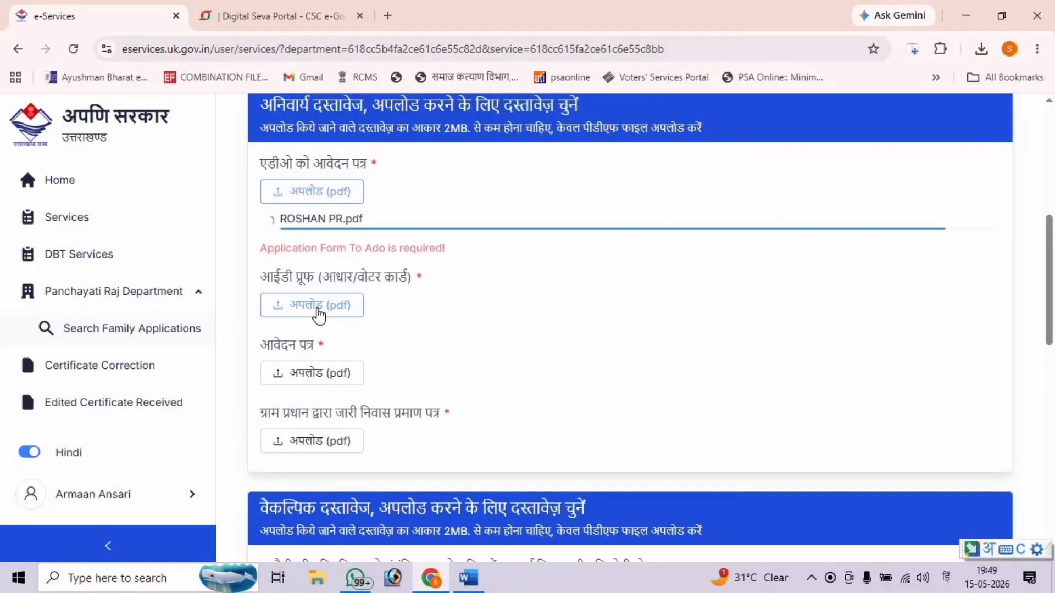
- Attach the applicant's Aadhaar PDF from the family folder as ID proof
{"action": "left_click", "coordinate": [321, 283]}
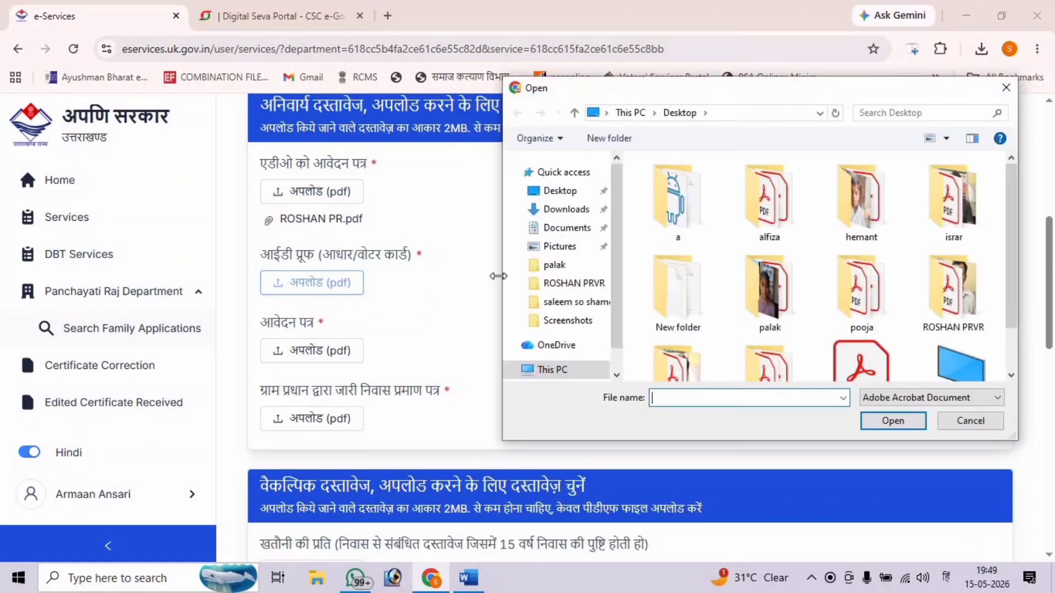
{"action": "scroll", "coordinate": [938, 255], "scroll_direction": "down", "scroll_amount": 1}
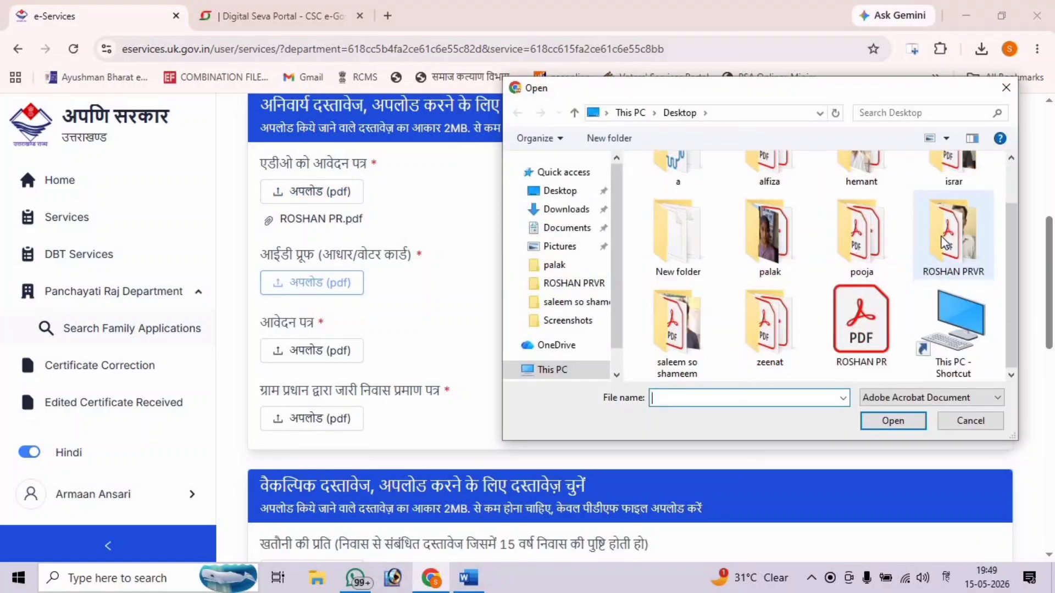
{"action": "double_click", "coordinate": [941, 236]}
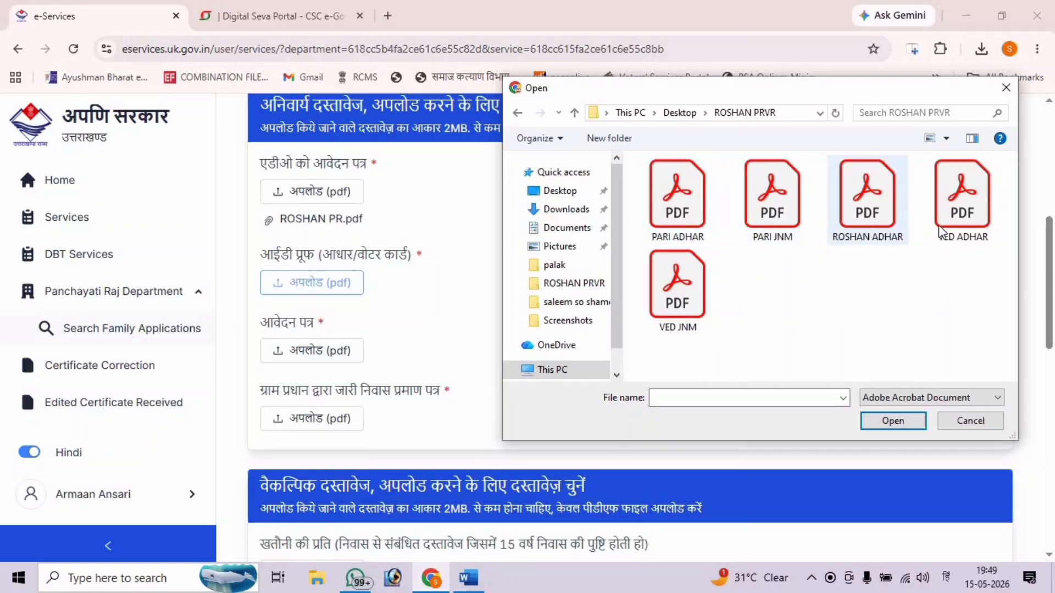
{"action": "left_click", "coordinate": [884, 230]}
{"action": "double_click", "coordinate": [882, 225]}
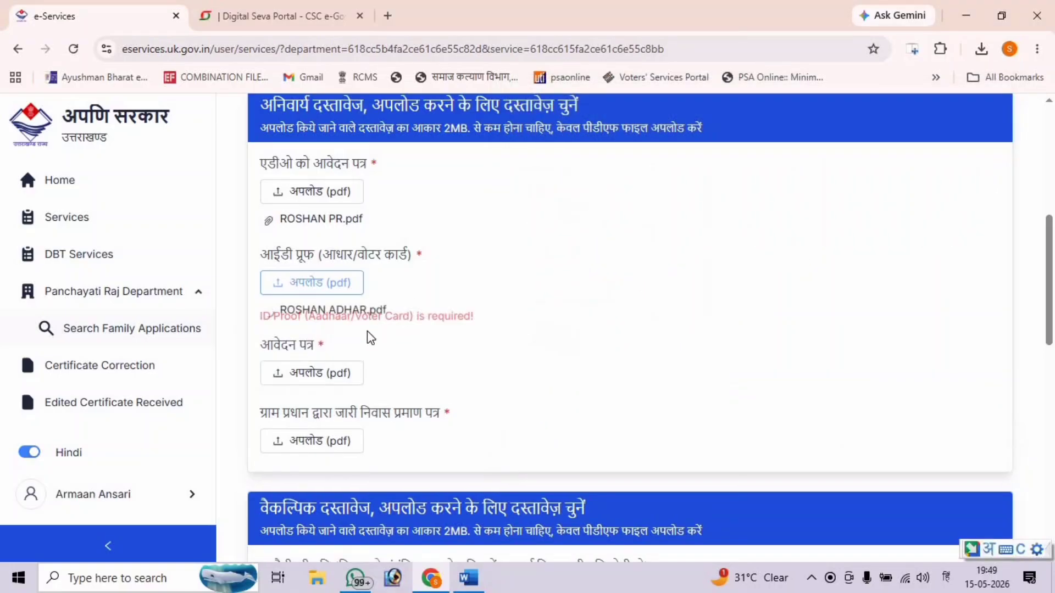
{"action": "scroll", "coordinate": [346, 343], "scroll_direction": "down", "scroll_amount": 1}
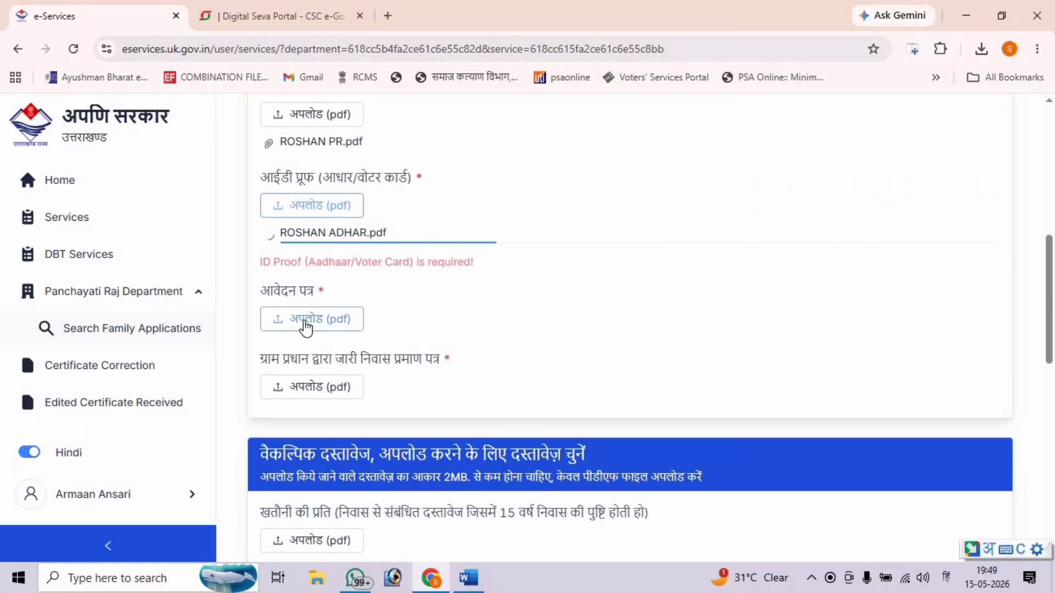
- Attach ROSHAN PR.pdf as both the application form and the residence certificate
{"action": "left_click", "coordinate": [304, 320]}
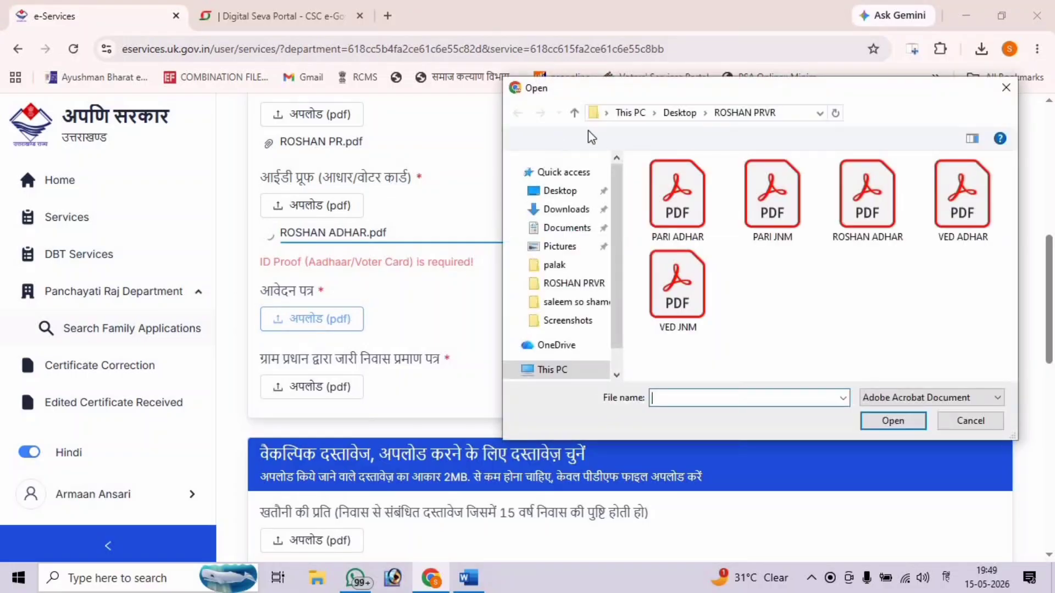
{"action": "left_click", "coordinate": [574, 113]}
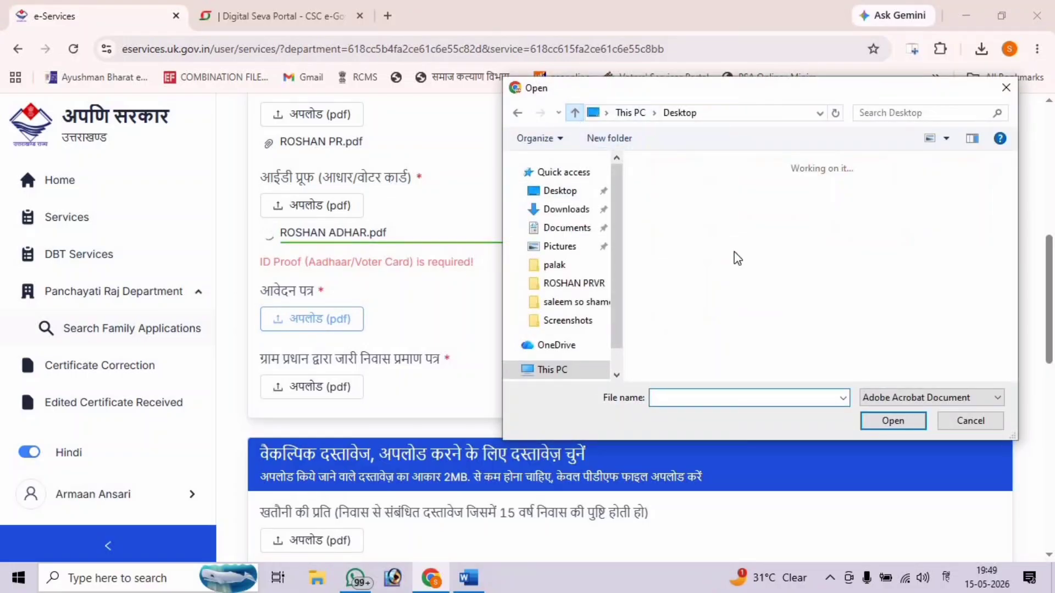
{"action": "scroll", "coordinate": [878, 347], "scroll_direction": "down", "scroll_amount": 1}
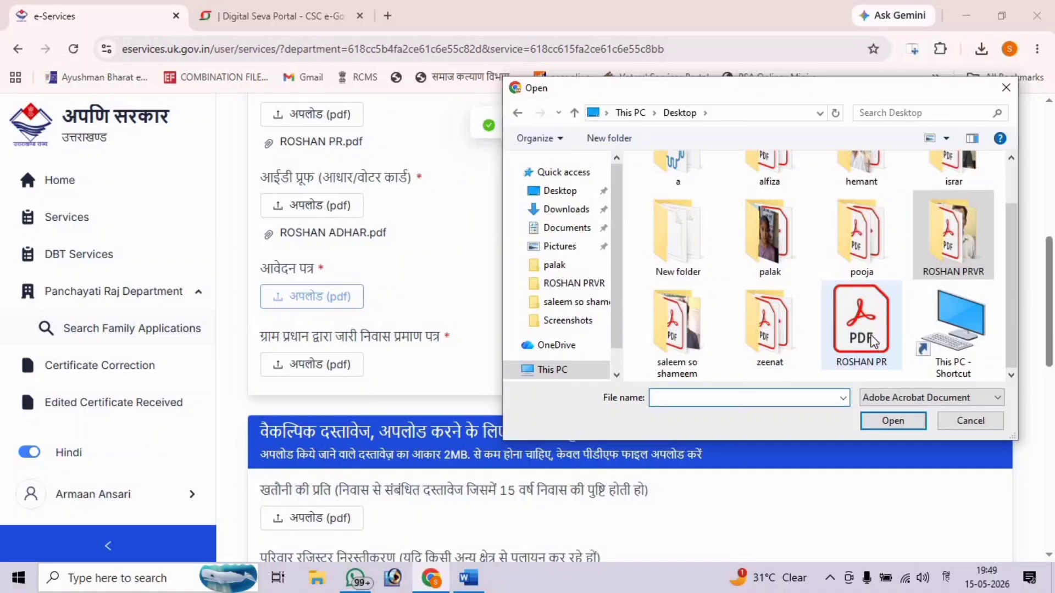
{"action": "double_click", "coordinate": [873, 341]}
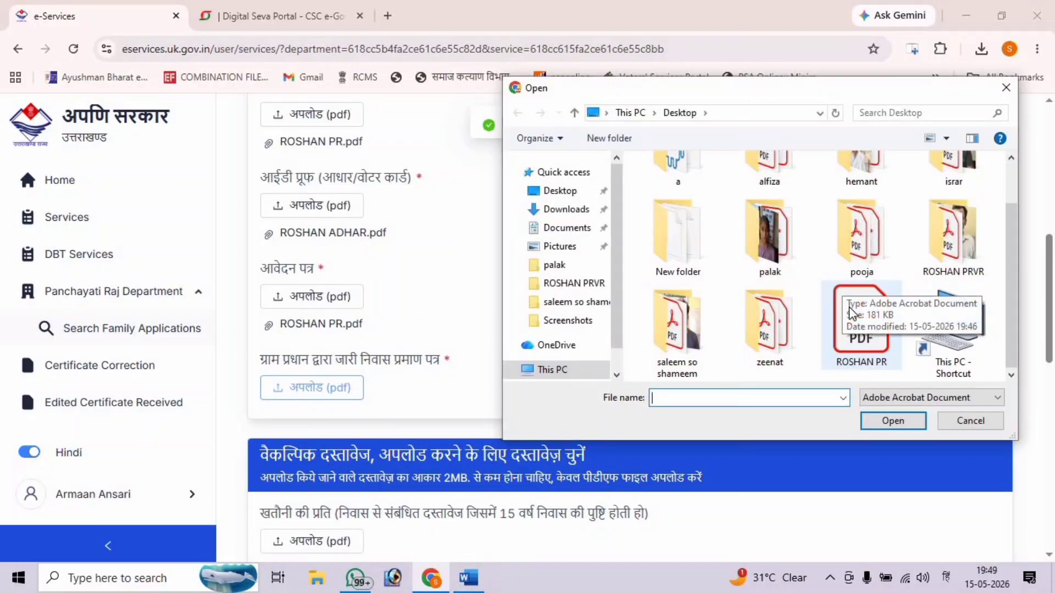
{"action": "double_click", "coordinate": [849, 307]}
{"action": "scroll", "coordinate": [662, 305], "scroll_direction": "down", "scroll_amount": 6}
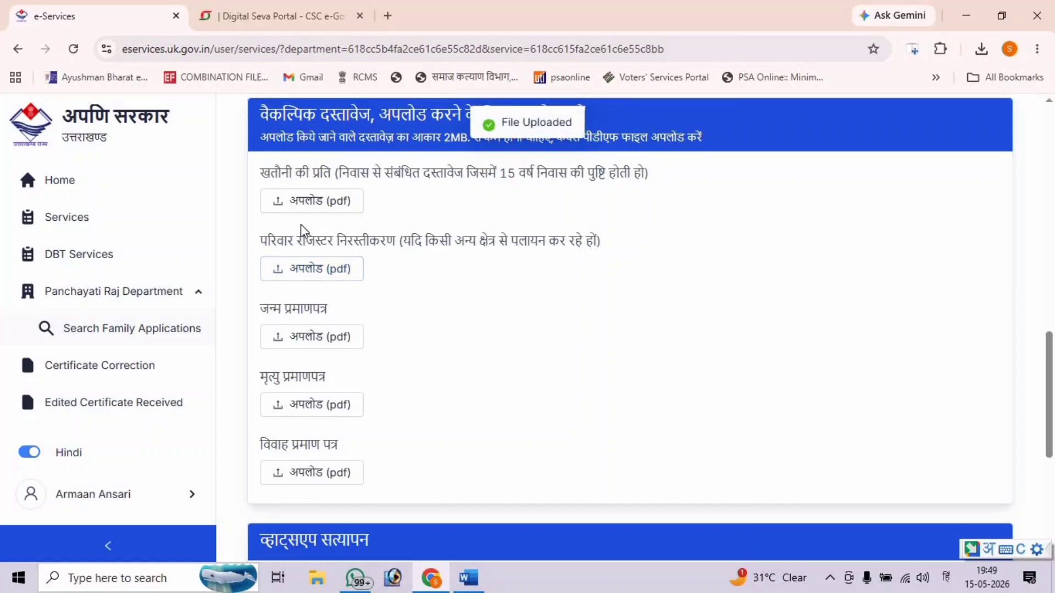
- Search the web for 'pdf merge' and open the iLovePDF Merge PDF page
{"action": "left_click", "coordinate": [303, 203]}
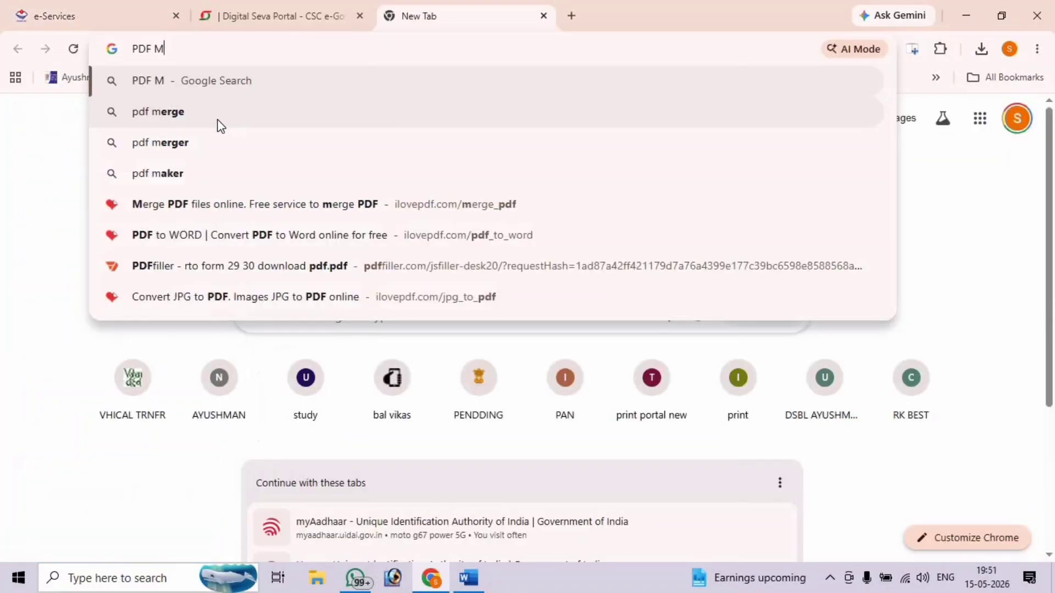
{"action": "left_click", "coordinate": [220, 124]}
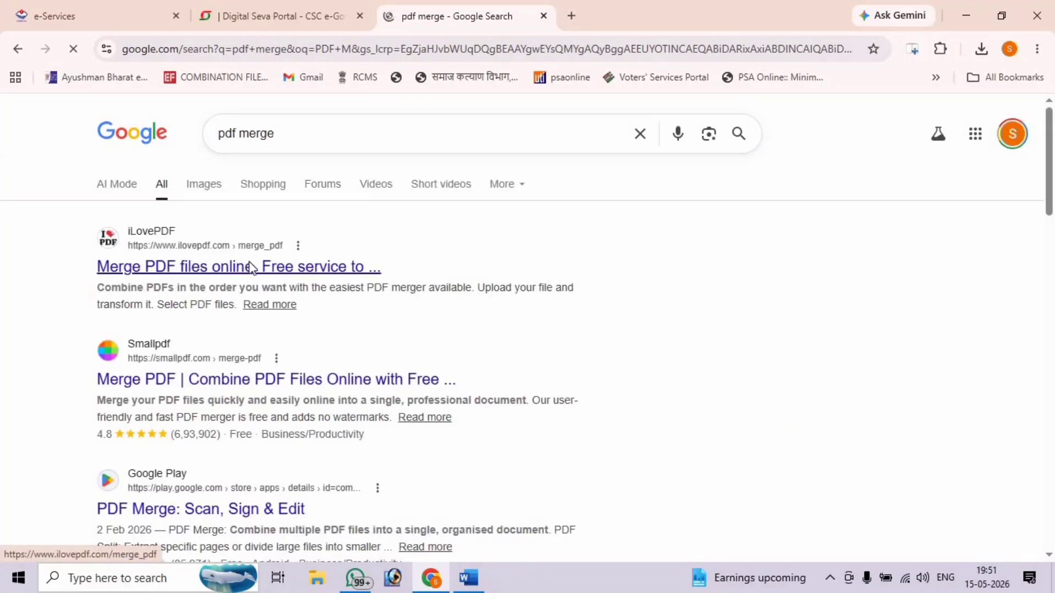
{"action": "left_click", "coordinate": [250, 268]}
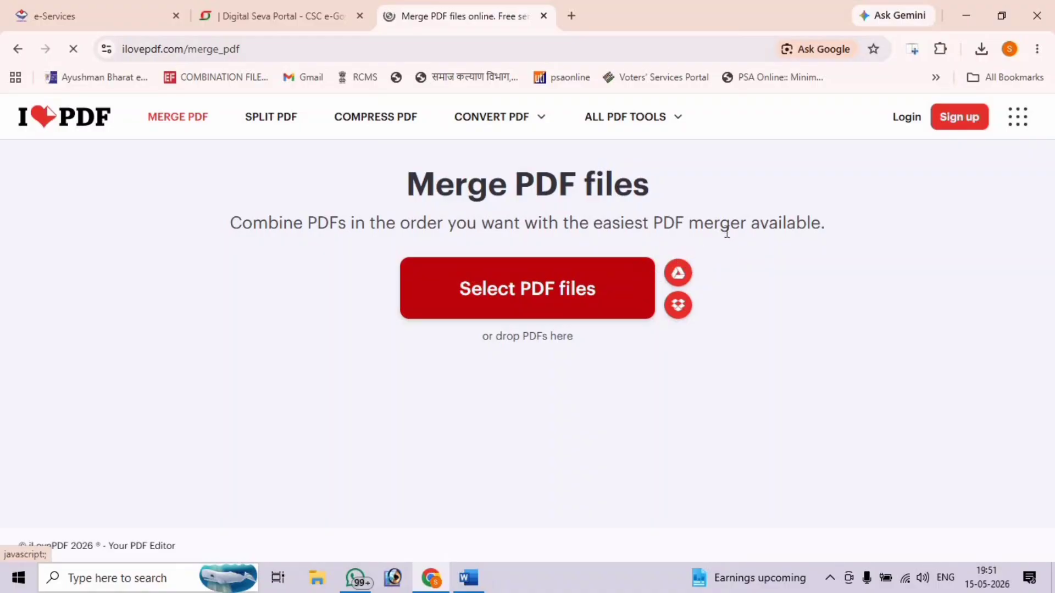
{"action": "left_click", "coordinate": [540, 276]}
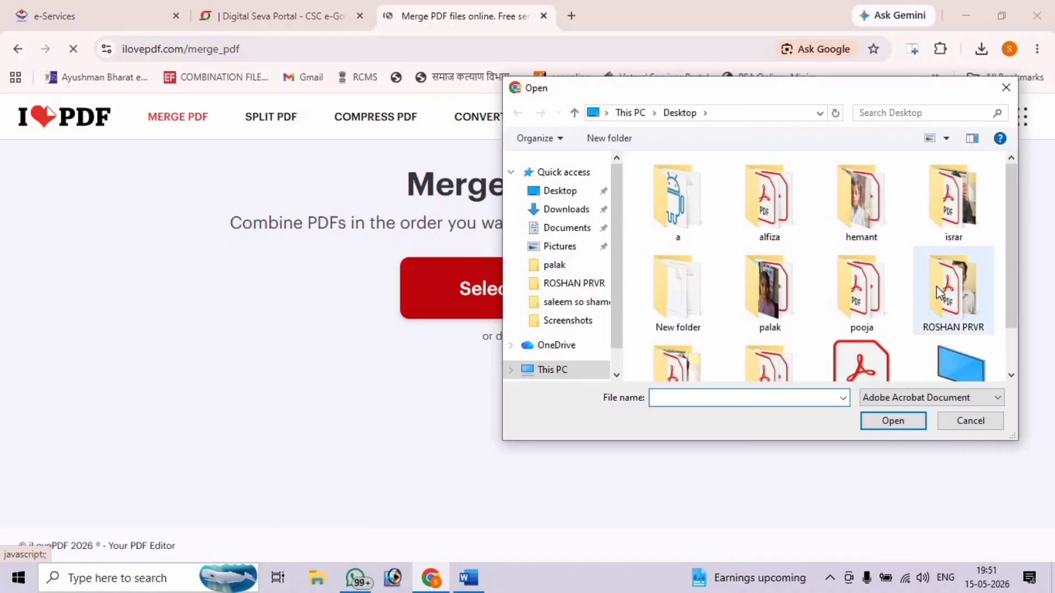
{"action": "double_click", "coordinate": [936, 285]}
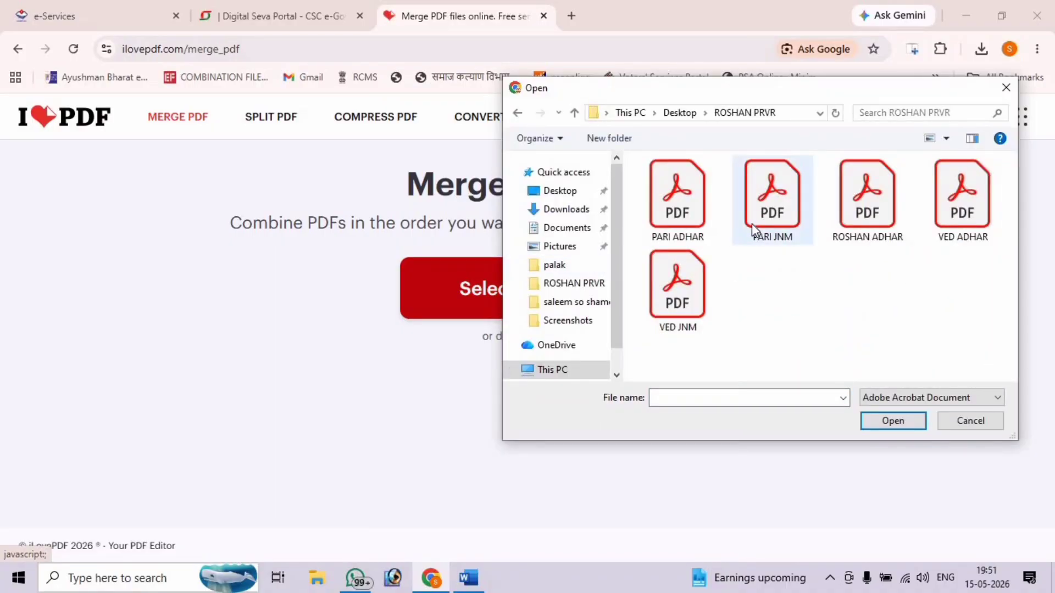
{"action": "left_click", "coordinate": [674, 222]}
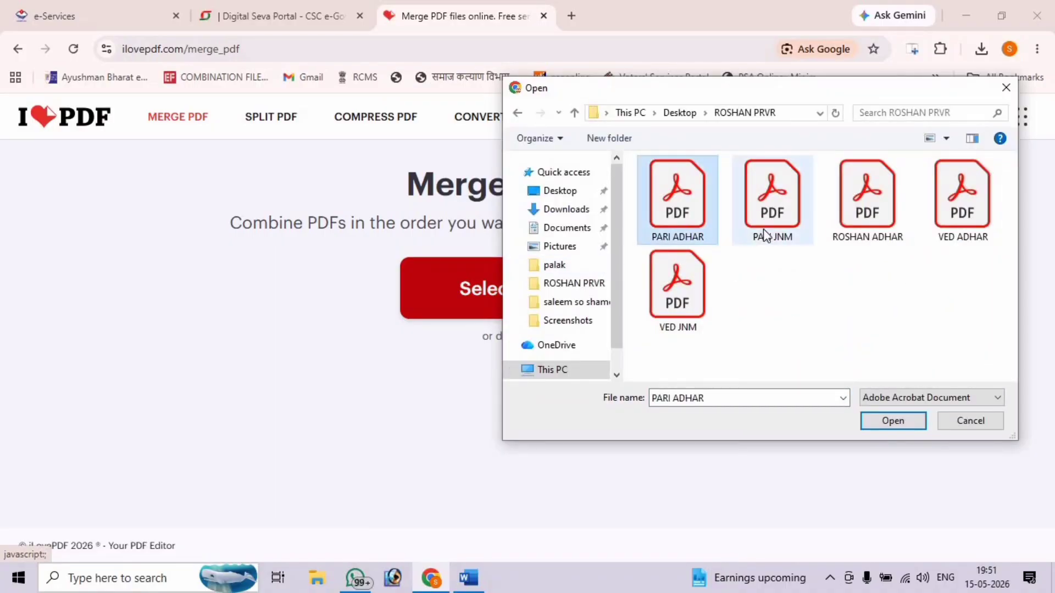
{"action": "left_click", "coordinate": [765, 231], "text": "ctrl"}
{"action": "left_click", "coordinate": [956, 226], "text": "ctrl"}
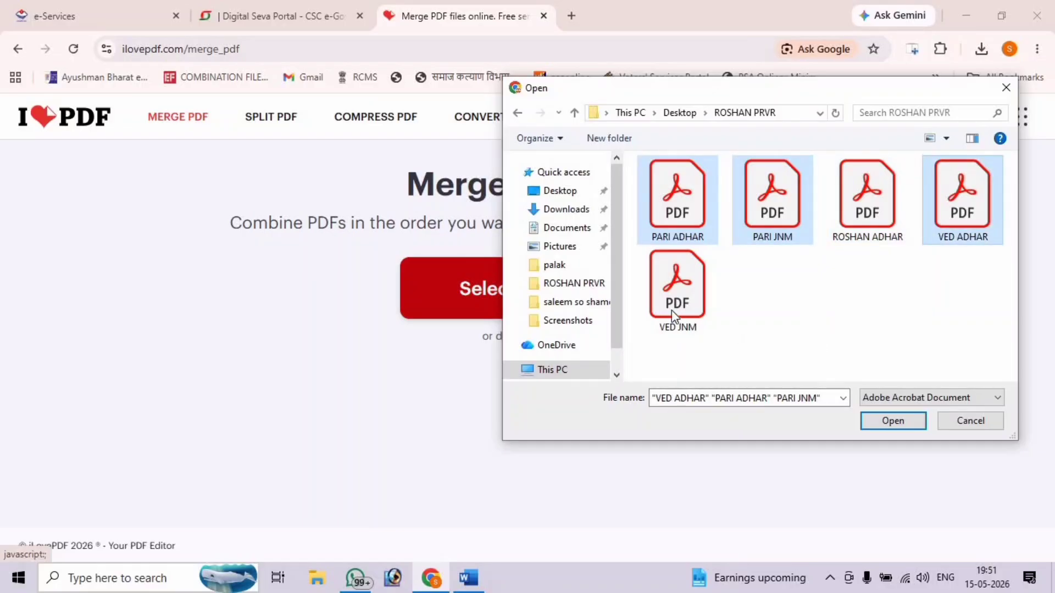
{"action": "left_click", "coordinate": [673, 317], "text": "ctrl"}
{"action": "left_click", "coordinate": [891, 420]}
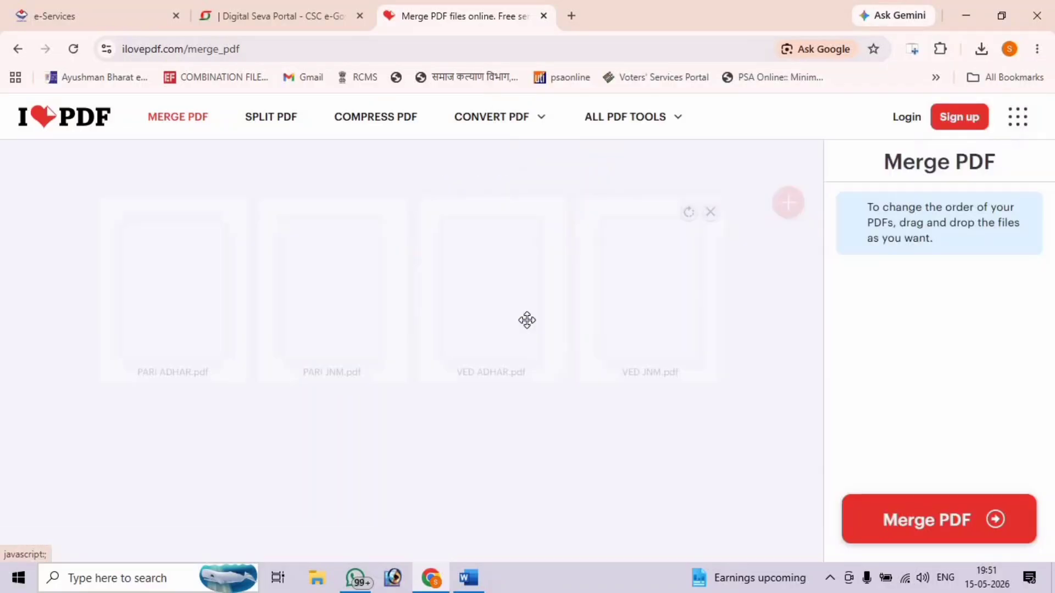
{"action": "left_click", "coordinate": [946, 524]}
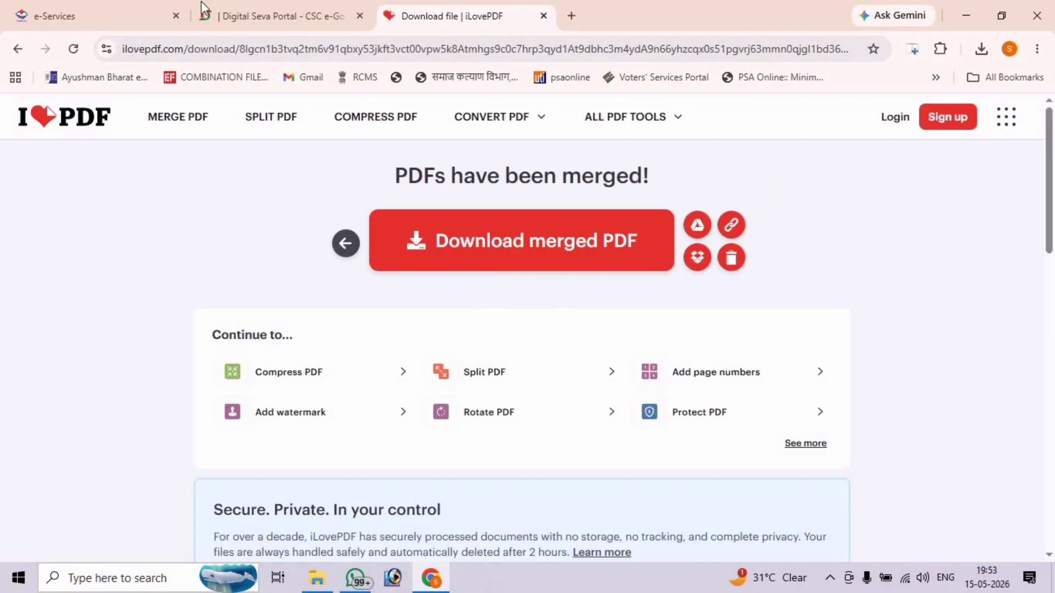
{"action": "left_click", "coordinate": [102, 8]}
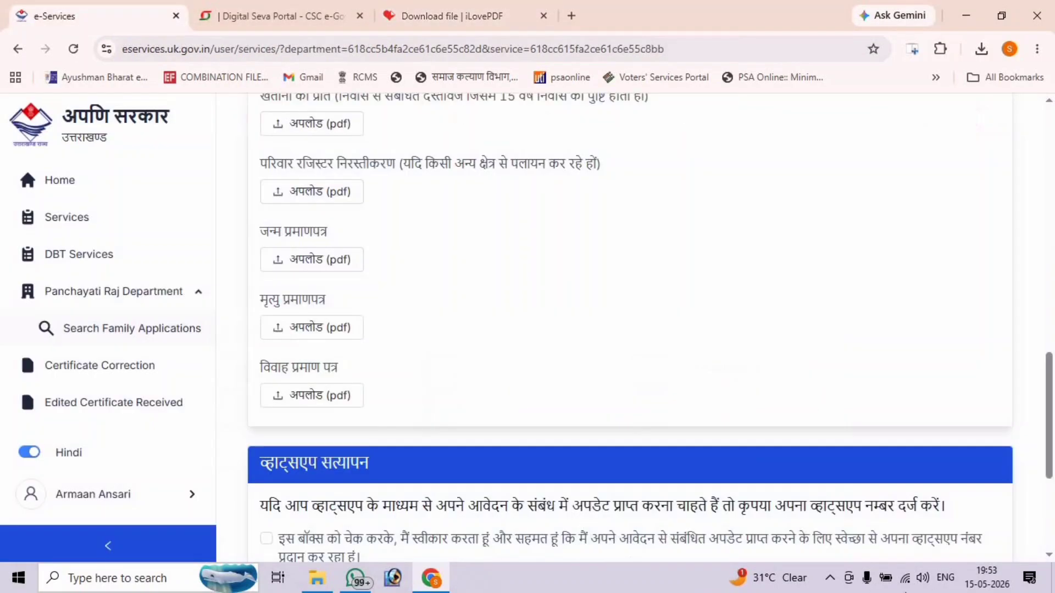
- Upload PARI ADHAR_merged.pdf into the जन्म प्रमाणपत्र slot
{"action": "scroll", "coordinate": [733, 404], "scroll_direction": "up", "scroll_amount": 1}
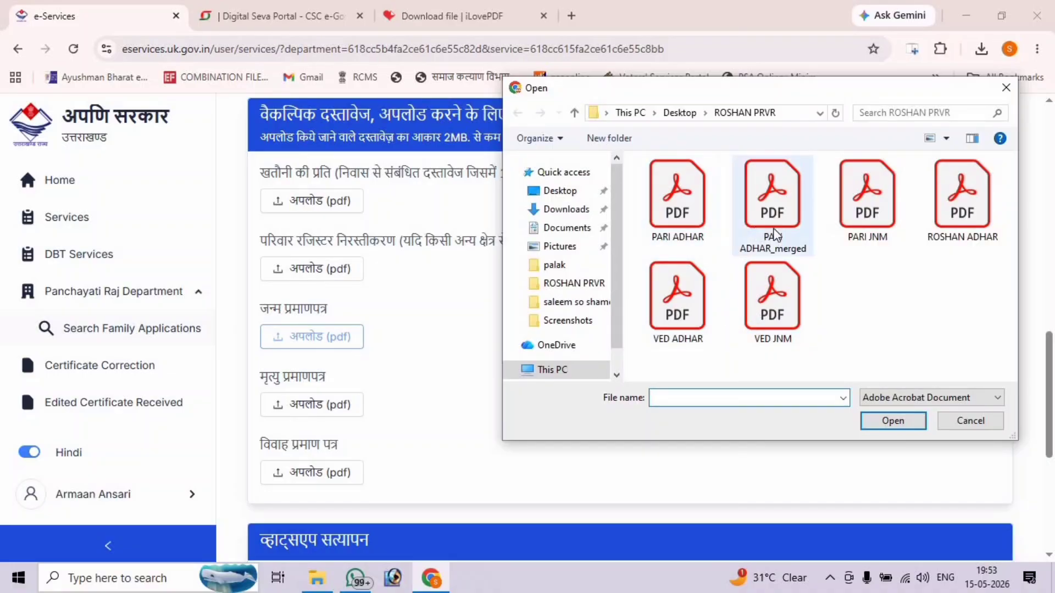
{"action": "double_click", "coordinate": [773, 236]}
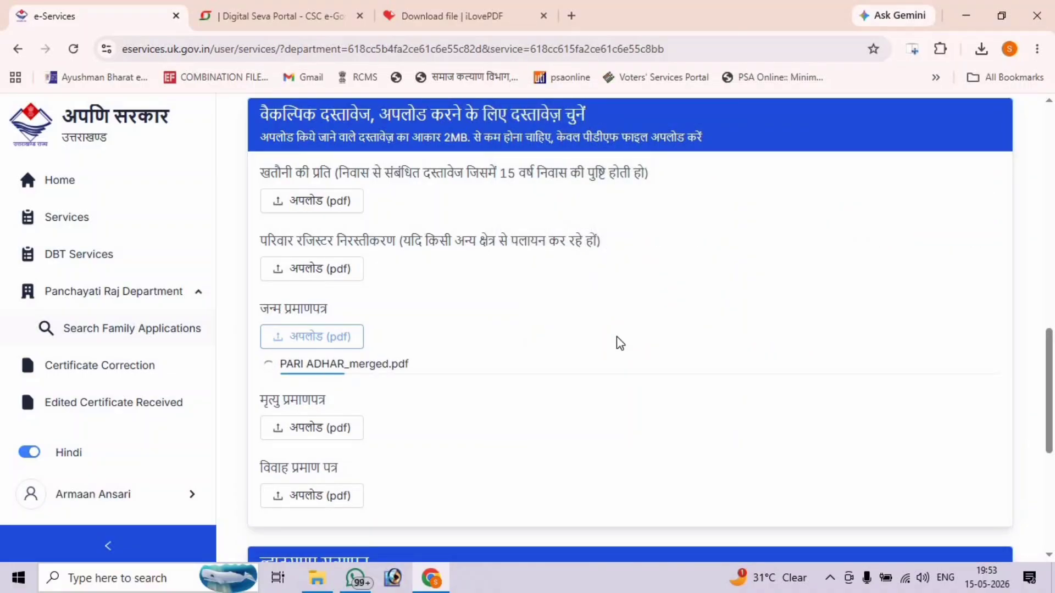
{"action": "scroll", "coordinate": [617, 336], "scroll_direction": "down", "scroll_amount": 1}
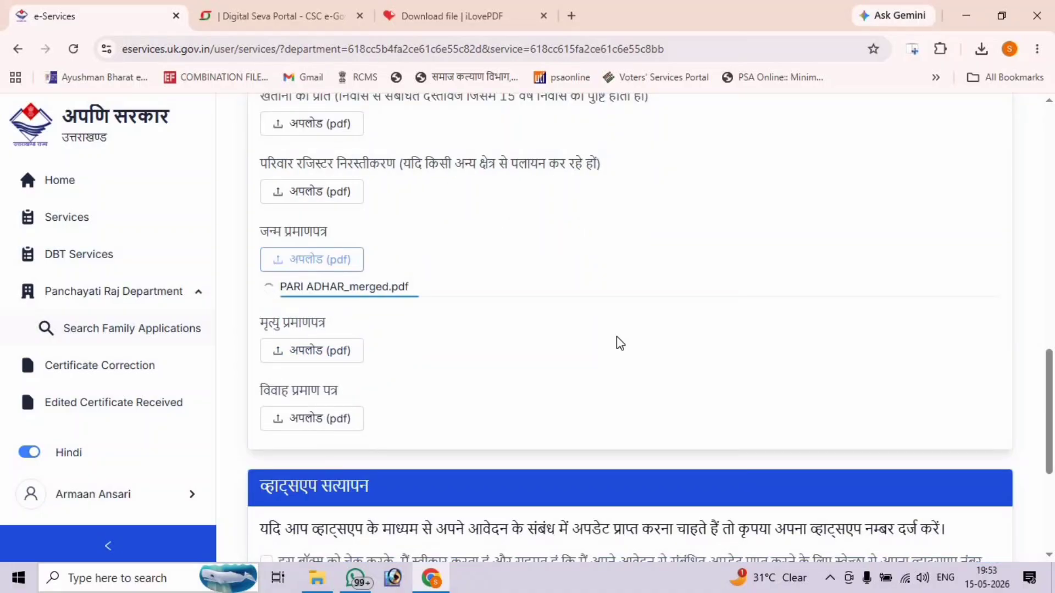
{"action": "scroll", "coordinate": [616, 336], "scroll_direction": "down", "scroll_amount": 3}
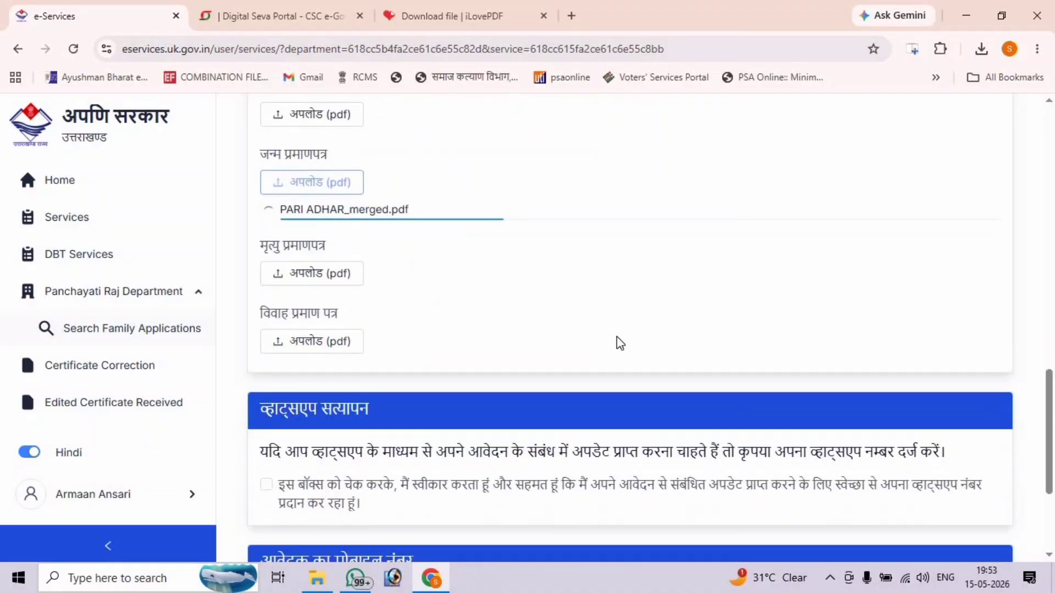
- Enter the applicant's mobile number and submit the application with जमा करें
{"action": "left_click", "coordinate": [410, 477]}
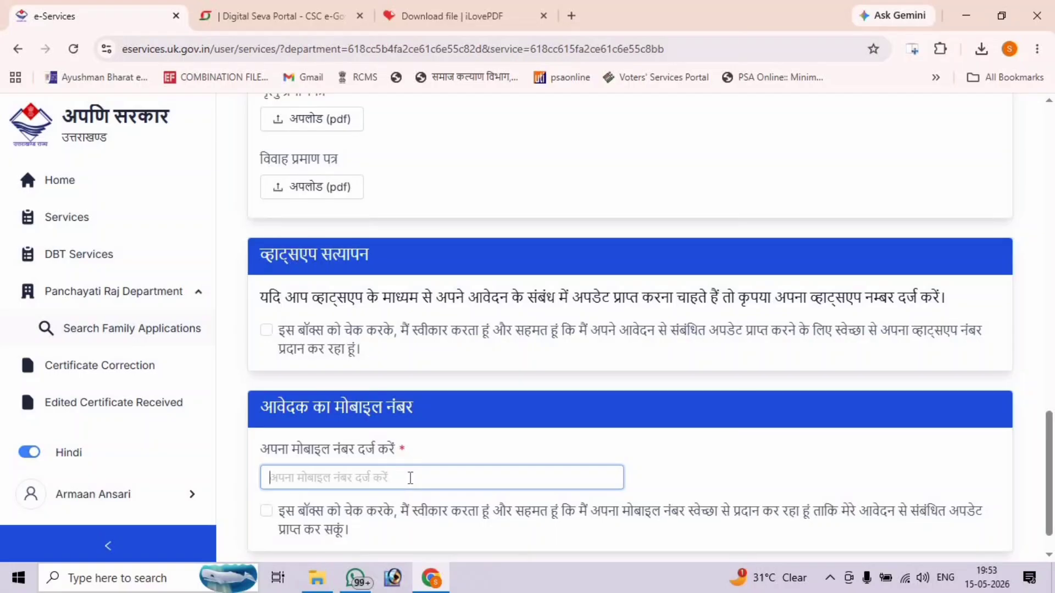
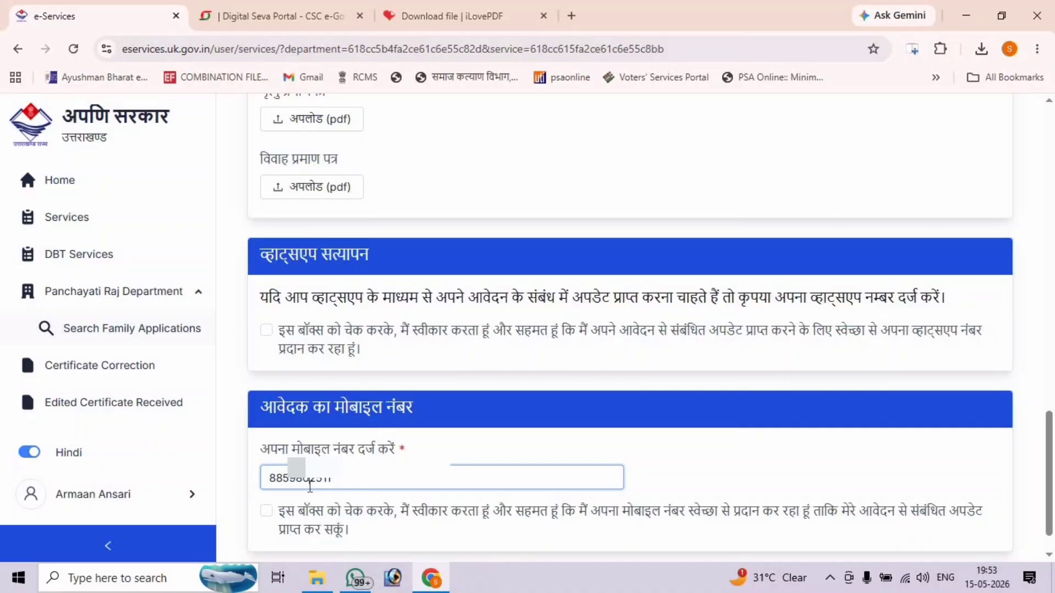
{"action": "scroll", "coordinate": [310, 486], "scroll_direction": "down", "scroll_amount": 1}
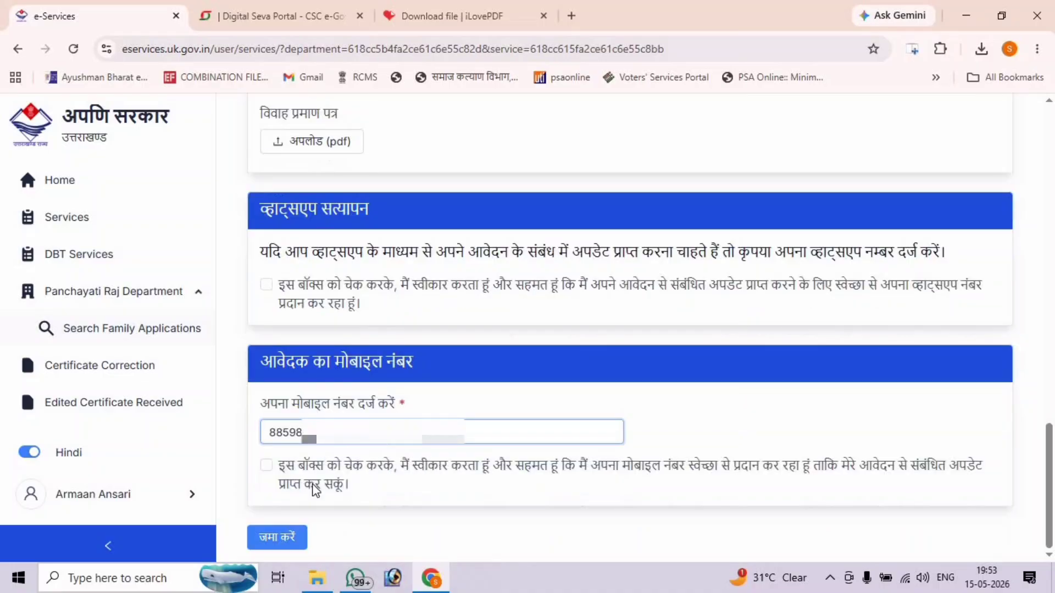
{"action": "left_click", "coordinate": [308, 533]}
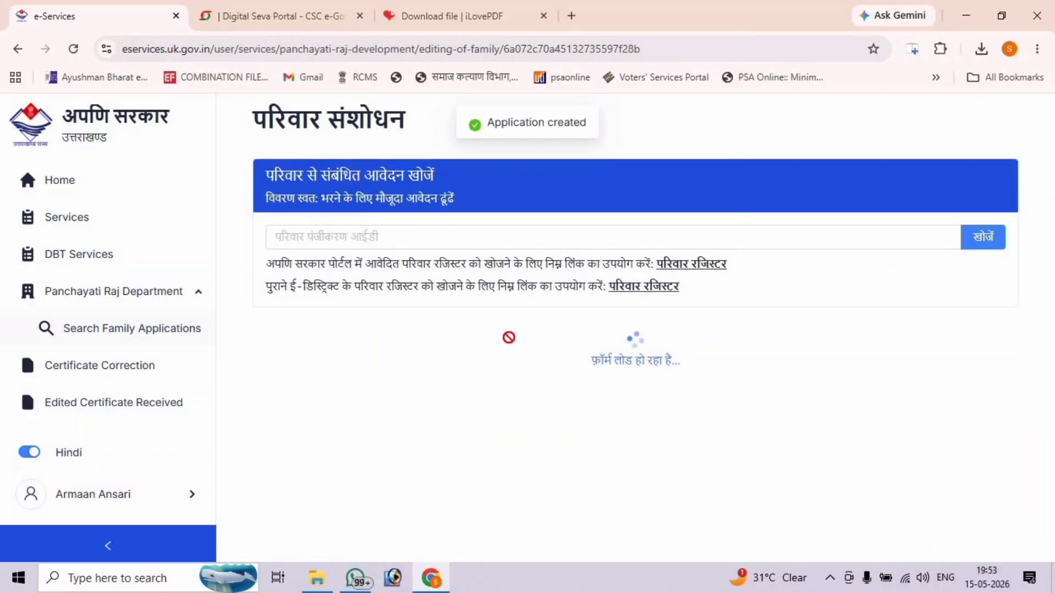
- Paste the copied application number as the family registration ID and search with खोजें
{"action": "left_click", "coordinate": [537, 242]}
{"action": "right_click", "coordinate": [537, 242]}
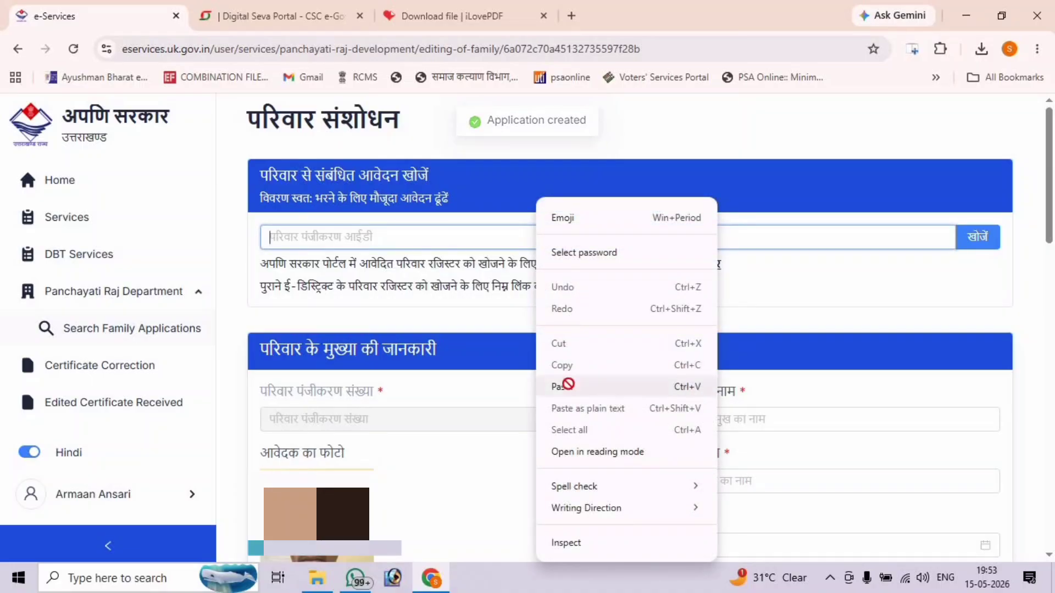
{"action": "left_click", "coordinate": [568, 385]}
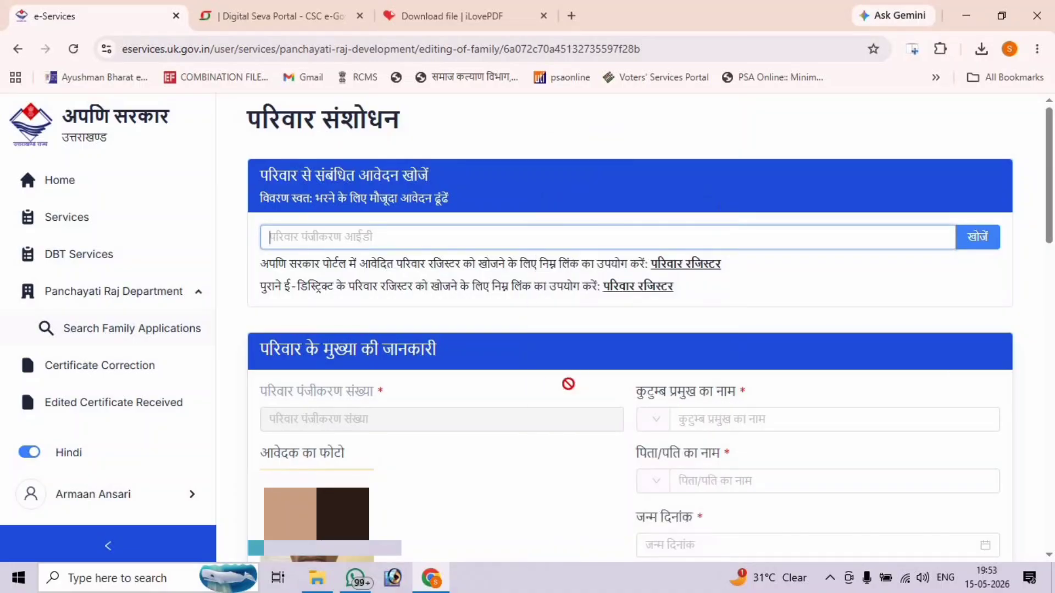
{"action": "left_click", "coordinate": [439, 238]}
{"action": "right_click", "coordinate": [439, 238]}
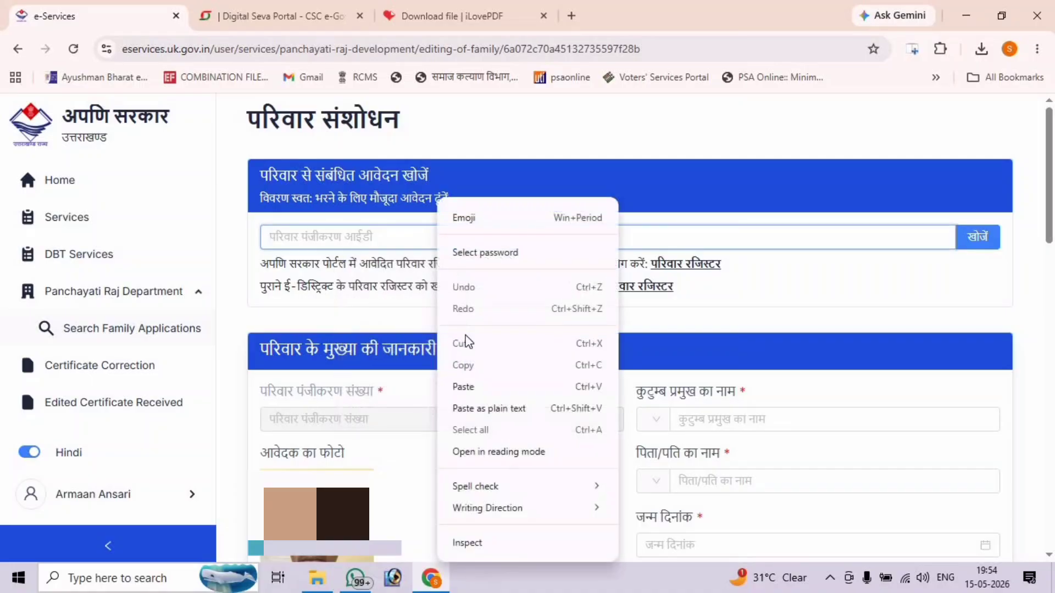
{"action": "left_click", "coordinate": [471, 387]}
{"action": "left_click", "coordinate": [983, 239]}
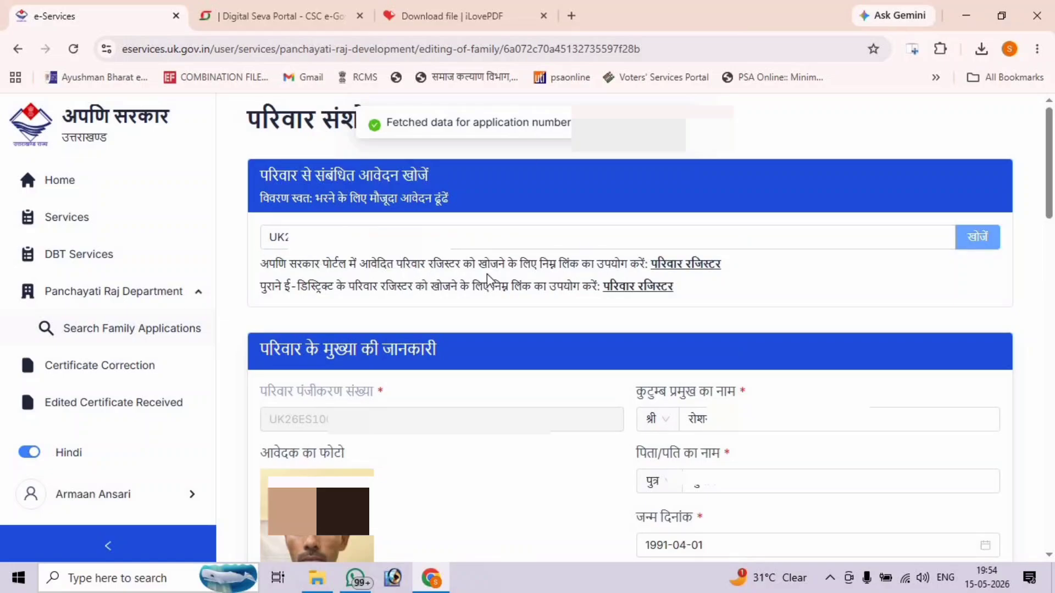
- Set the occupation to अन्य and the current status to जीवित
{"action": "scroll", "coordinate": [770, 468], "scroll_direction": "down", "scroll_amount": 10}
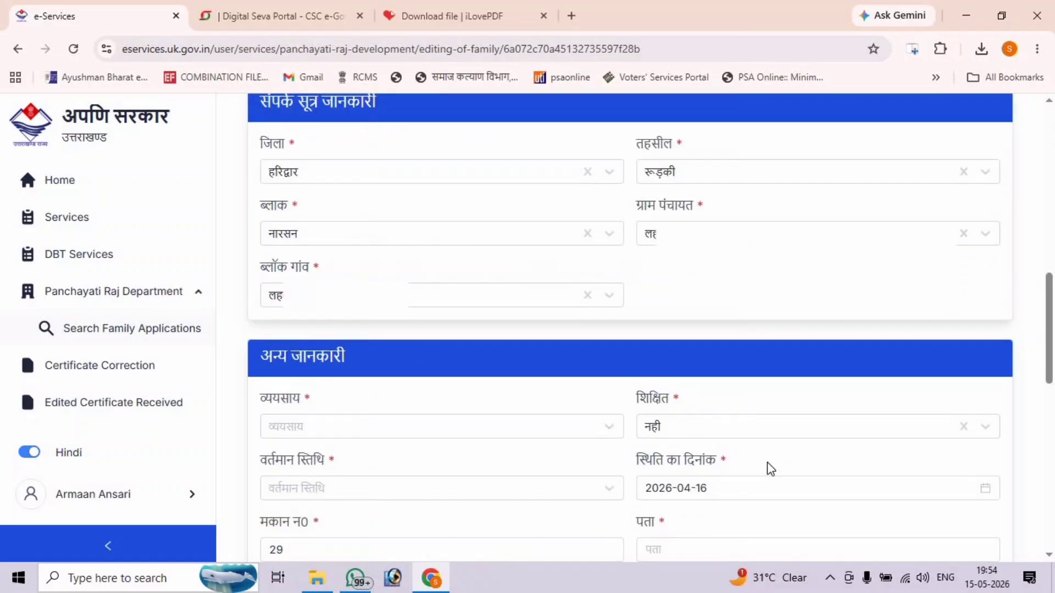
{"action": "scroll", "coordinate": [771, 469], "scroll_direction": "down", "scroll_amount": 4}
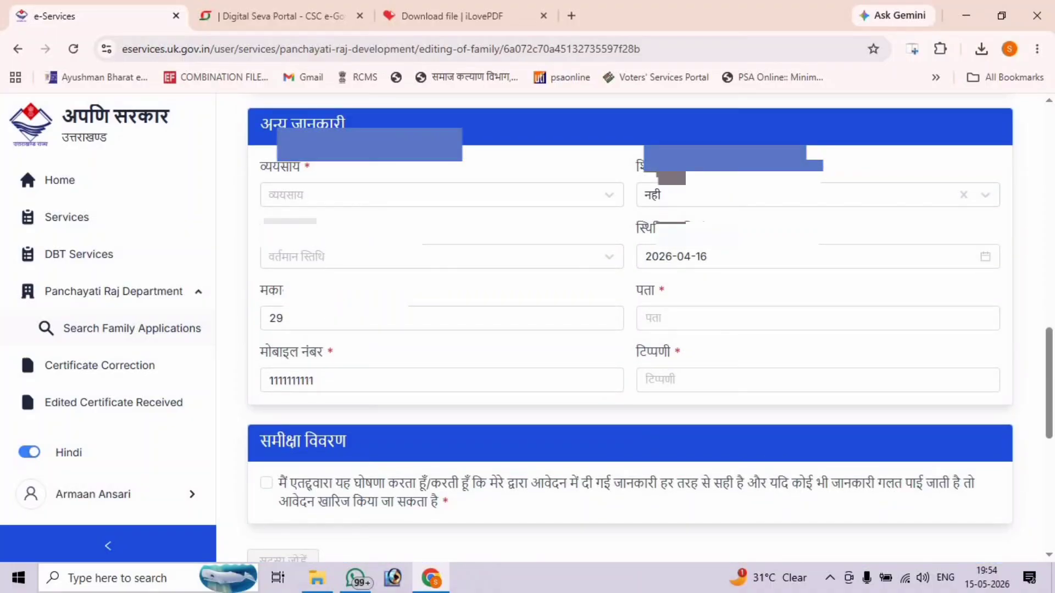
{"action": "left_click", "coordinate": [363, 197]}
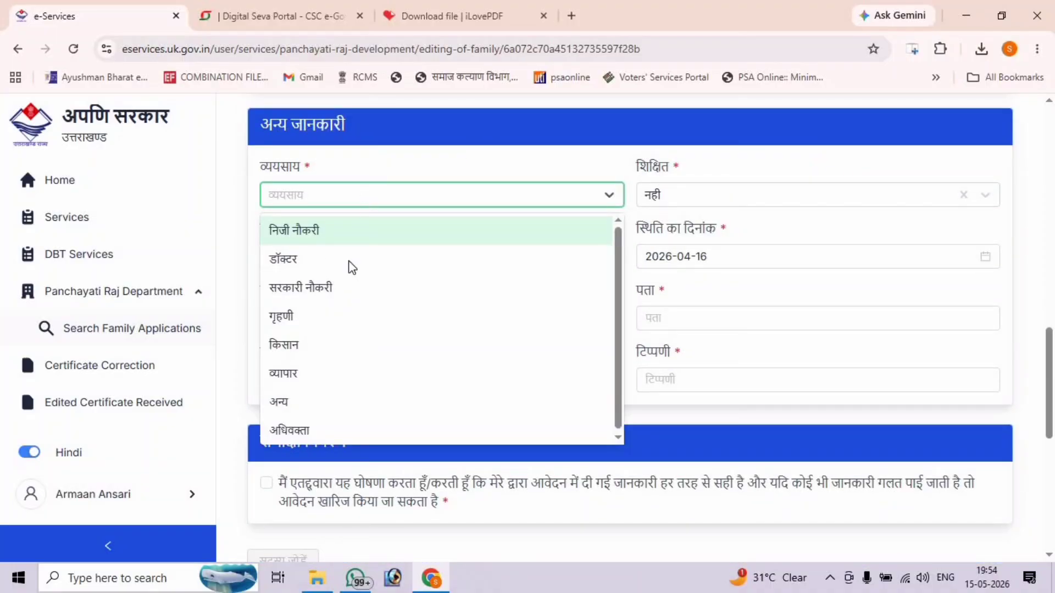
{"action": "left_click", "coordinate": [331, 411]}
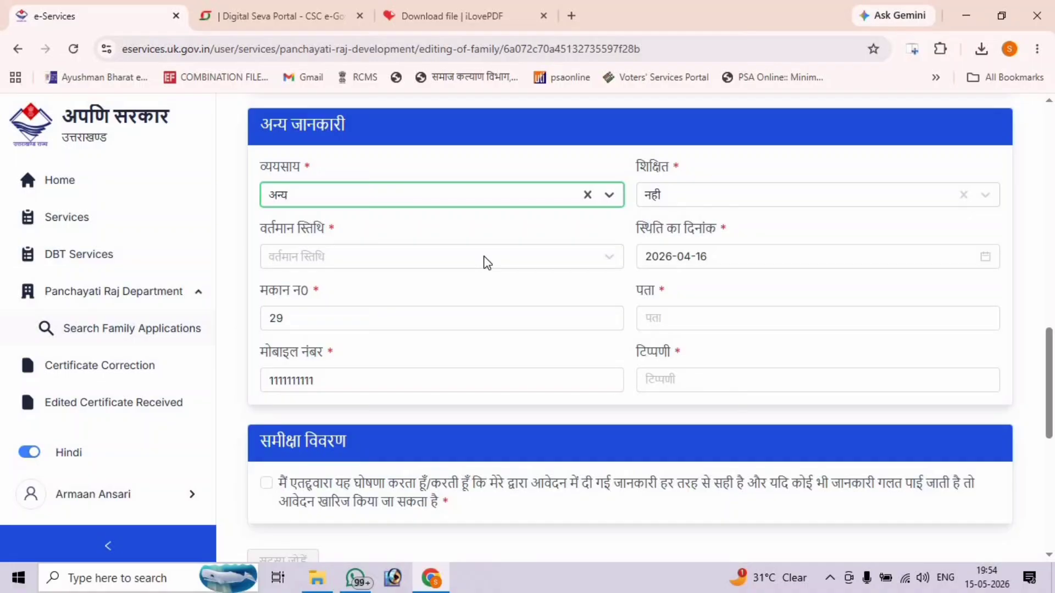
{"action": "left_click", "coordinate": [485, 263]}
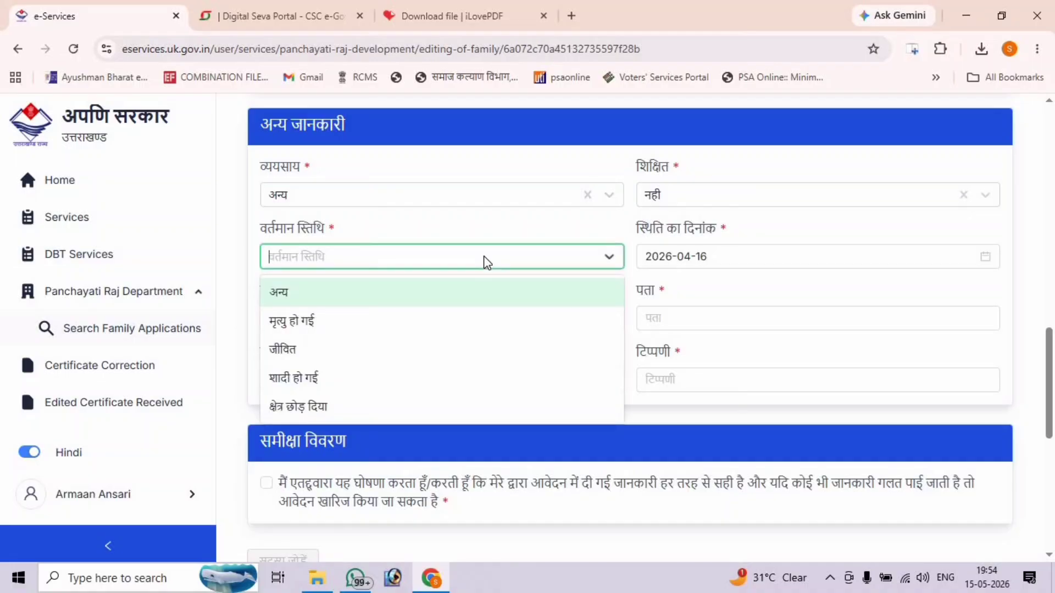
{"action": "left_click", "coordinate": [435, 363]}
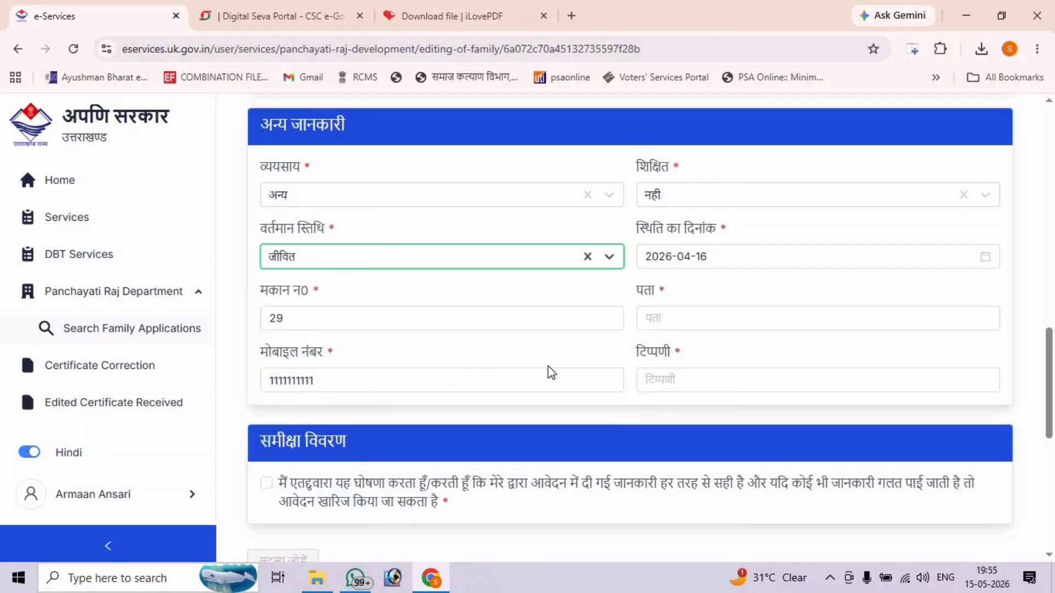
- Fill the address in Hindi starting with ग्राम, using the saved suggestion
{"action": "left_click", "coordinate": [670, 320]}
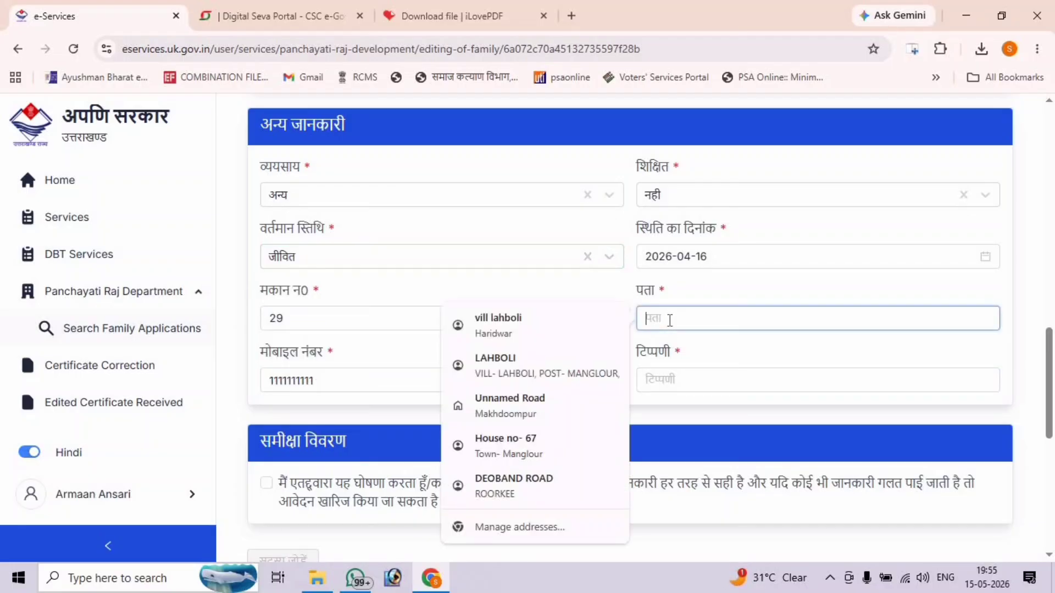
{"action": "type", "text": "GRAM"}
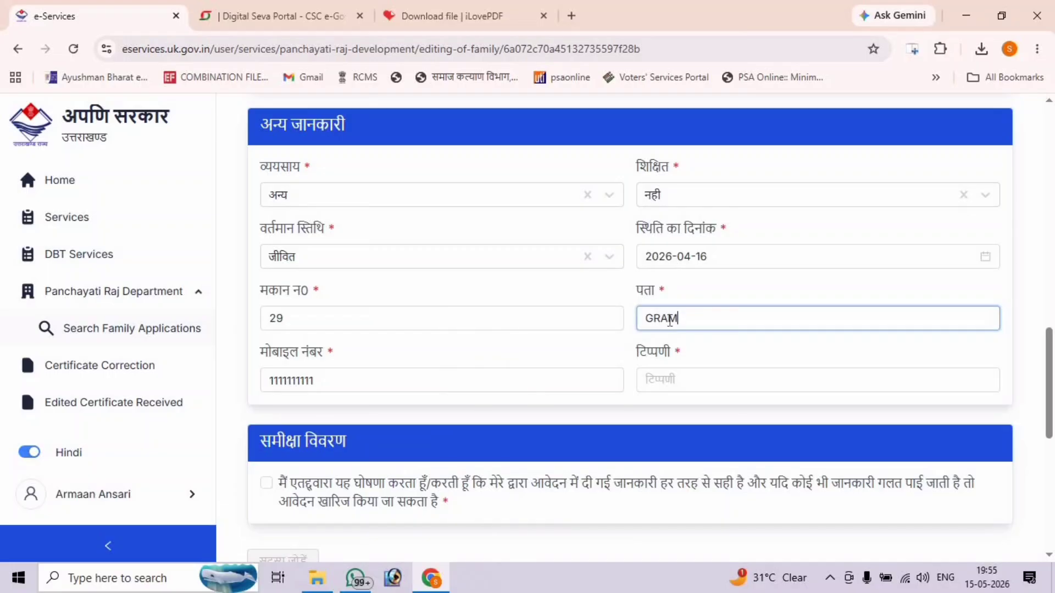
{"action": "key", "text": "BackSpace"}
{"action": "key", "text": "BackSpace"}
{"action": "key", "text": "BackSpace"}
{"action": "key", "text": "BackSpace"}
{"action": "key", "text": "super+space"}
{"action": "key", "text": "super+space"}
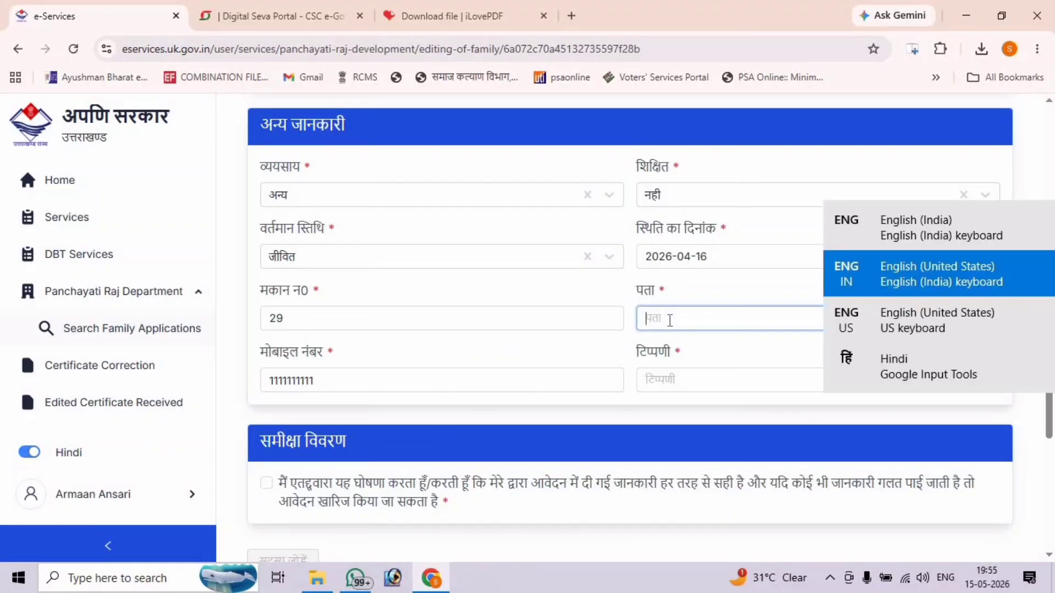
{"action": "type", "text": "GRAM"}
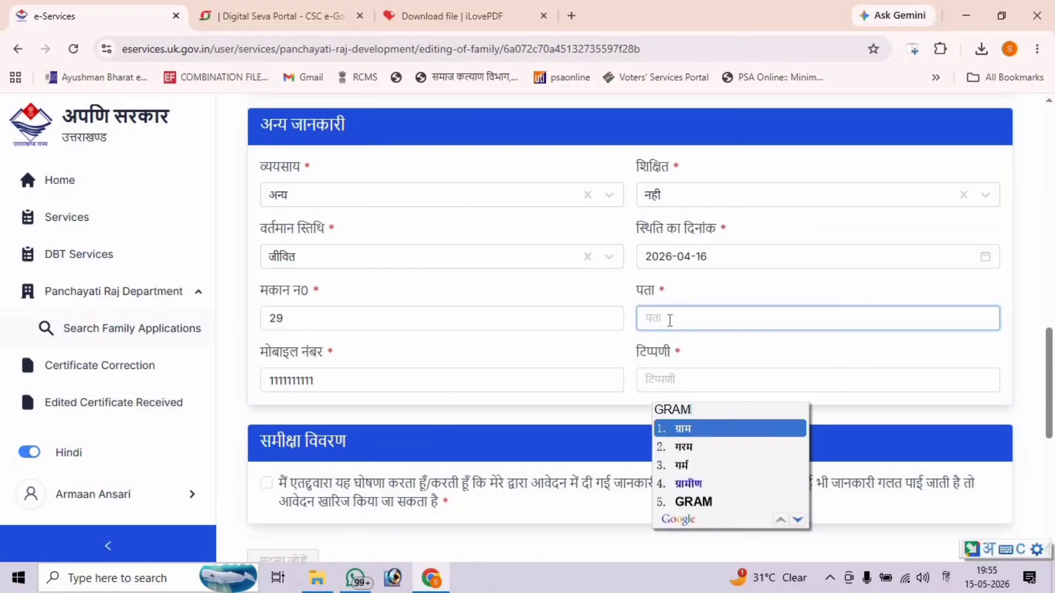
{"action": "key", "text": "Escape"}
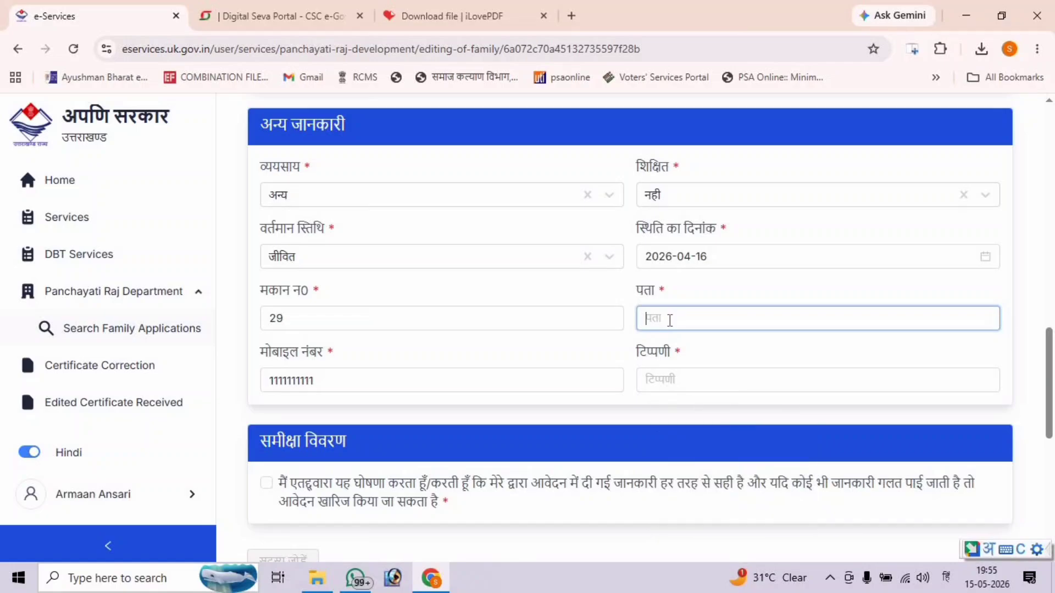
{"action": "type", "text": "ग्राम"}
{"action": "left_click", "coordinate": [748, 357]}
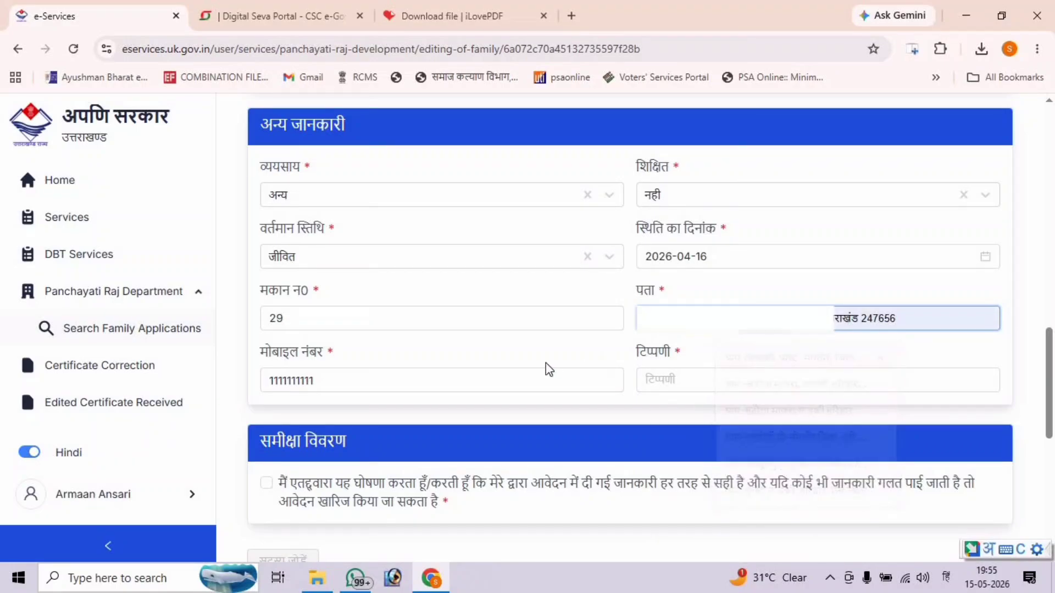
- Enter the remark 'नाम दर्ज कराने' in Hindi and tick the declaration checkbox
{"action": "left_click", "coordinate": [681, 387]}
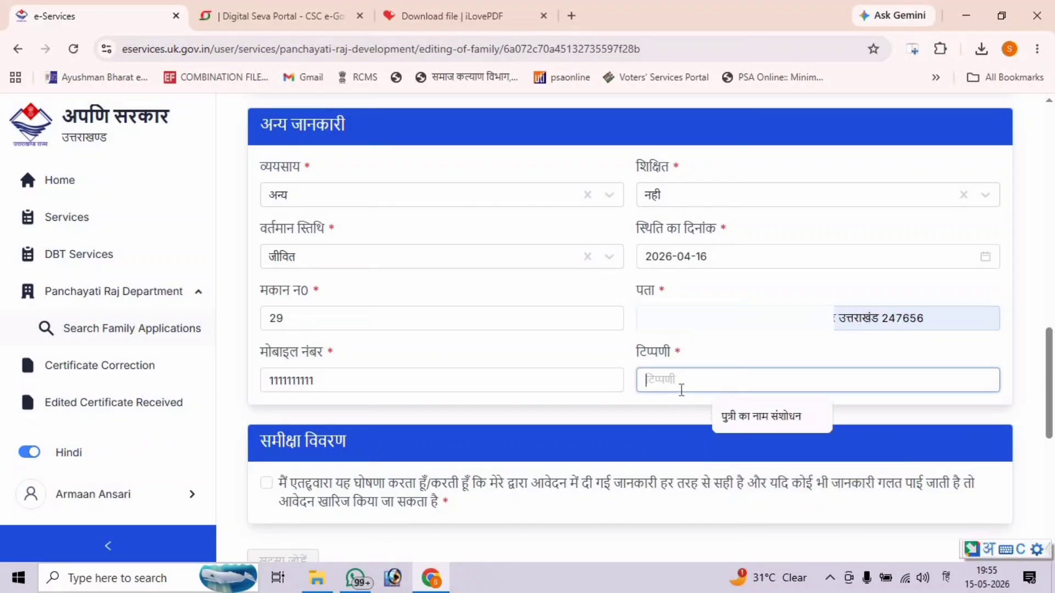
{"action": "type", "text": "NAAM"}
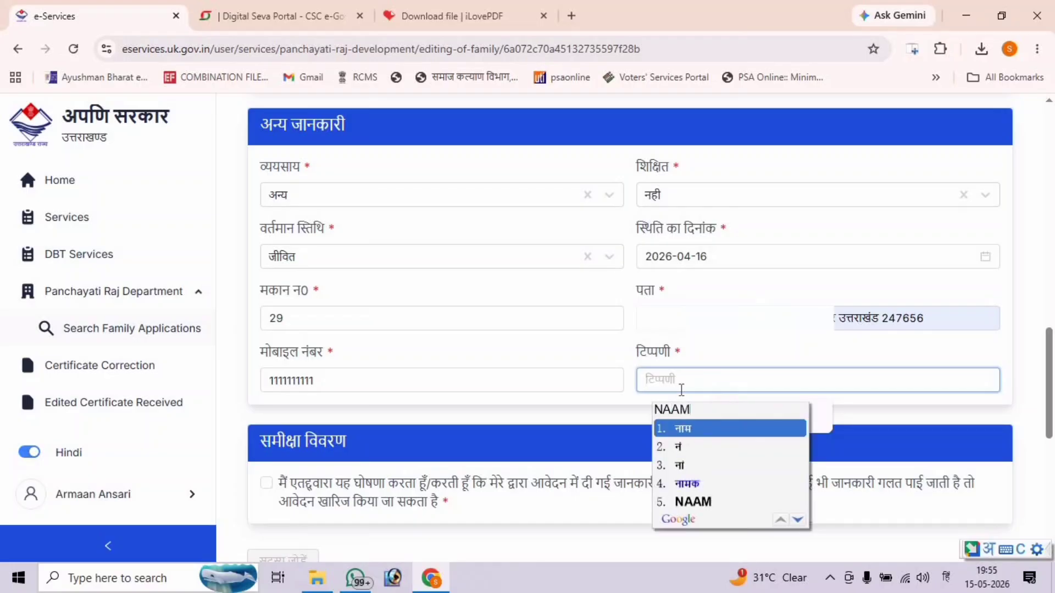
{"action": "key", "text": "Escape"}
{"action": "type", "text": "naam darj"}
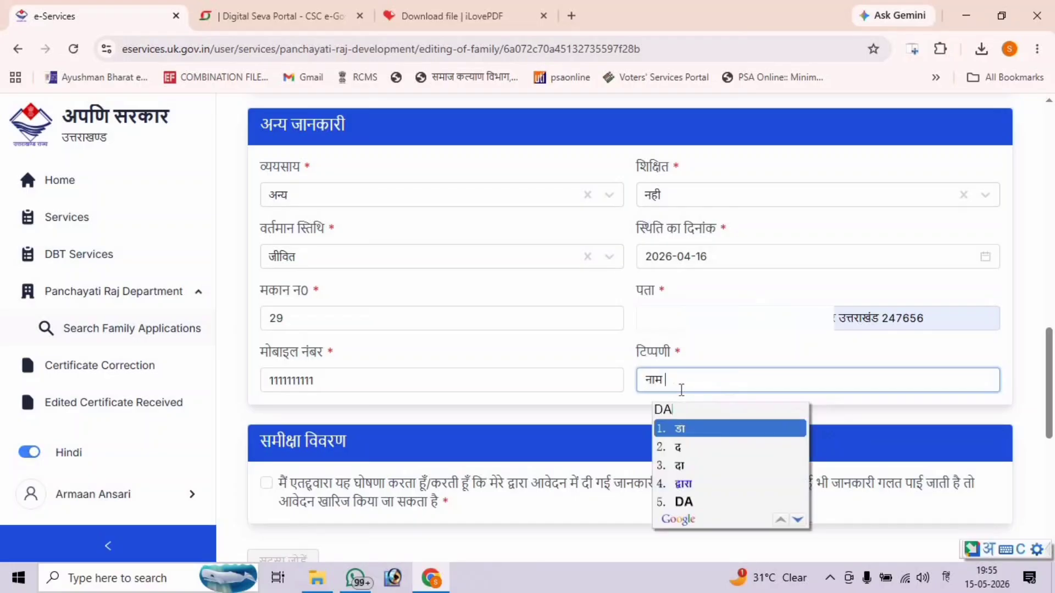
{"action": "key", "text": "Escape"}
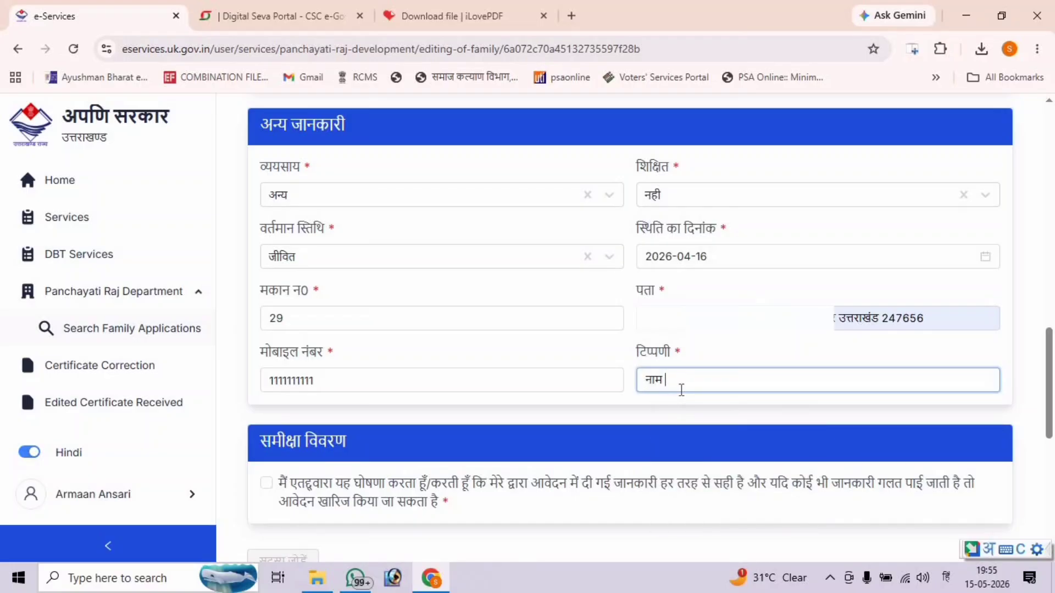
{"action": "type", "text": "darj karane"}
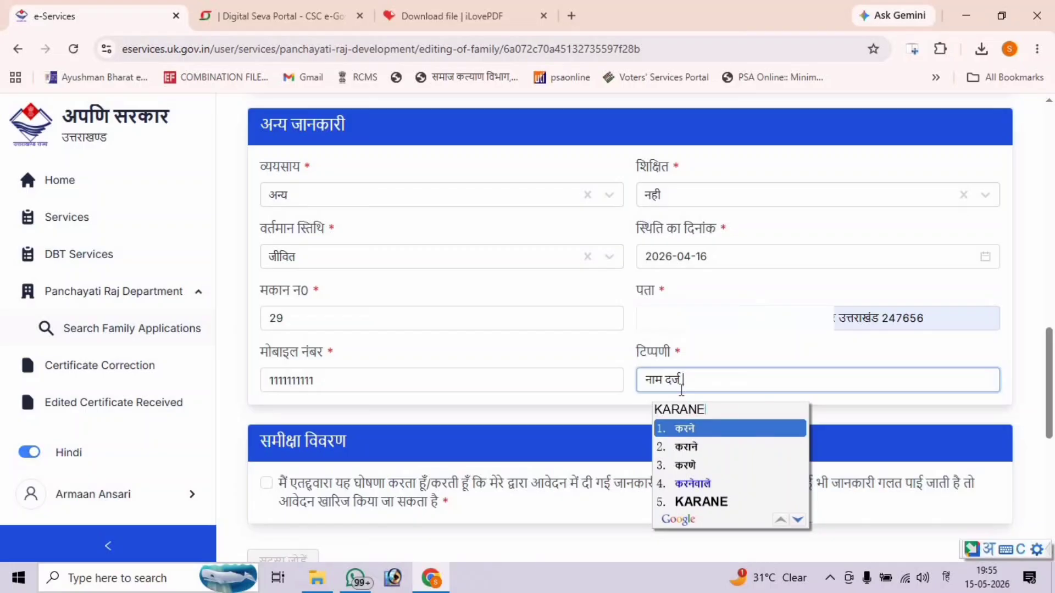
{"action": "key", "text": "Down"}
{"action": "key", "text": "Return"}
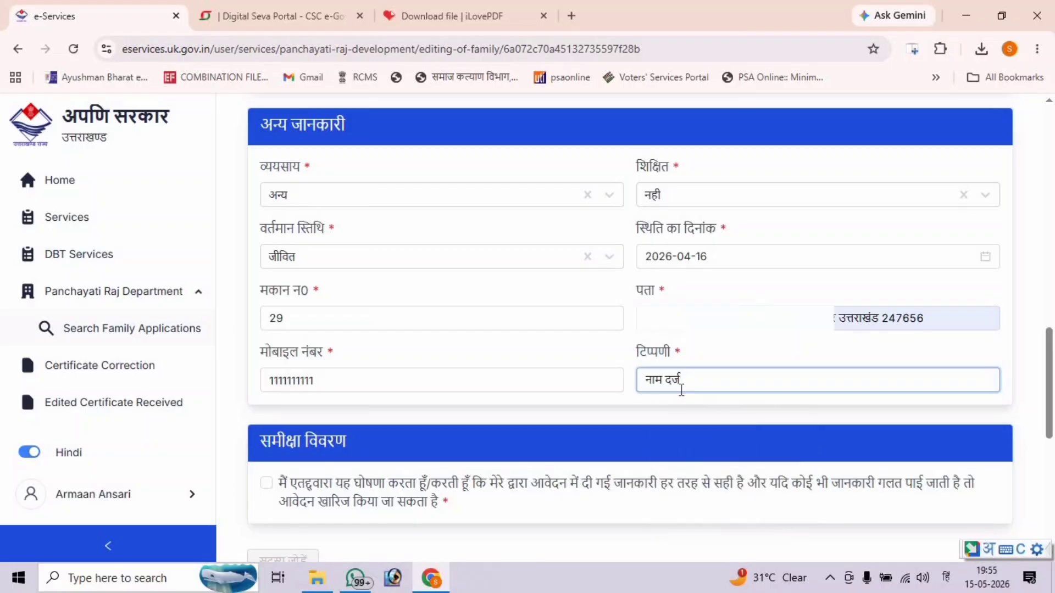
{"action": "scroll", "coordinate": [344, 448], "scroll_direction": "down", "scroll_amount": 3}
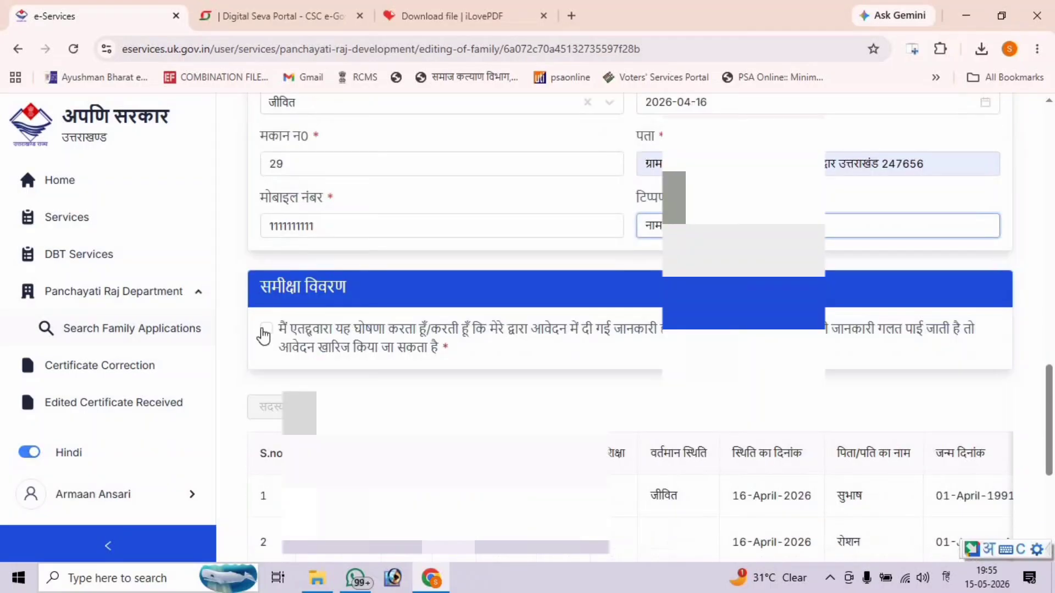
{"action": "left_click", "coordinate": [265, 329]}
{"action": "scroll", "coordinate": [696, 381], "scroll_direction": "down", "scroll_amount": 5}
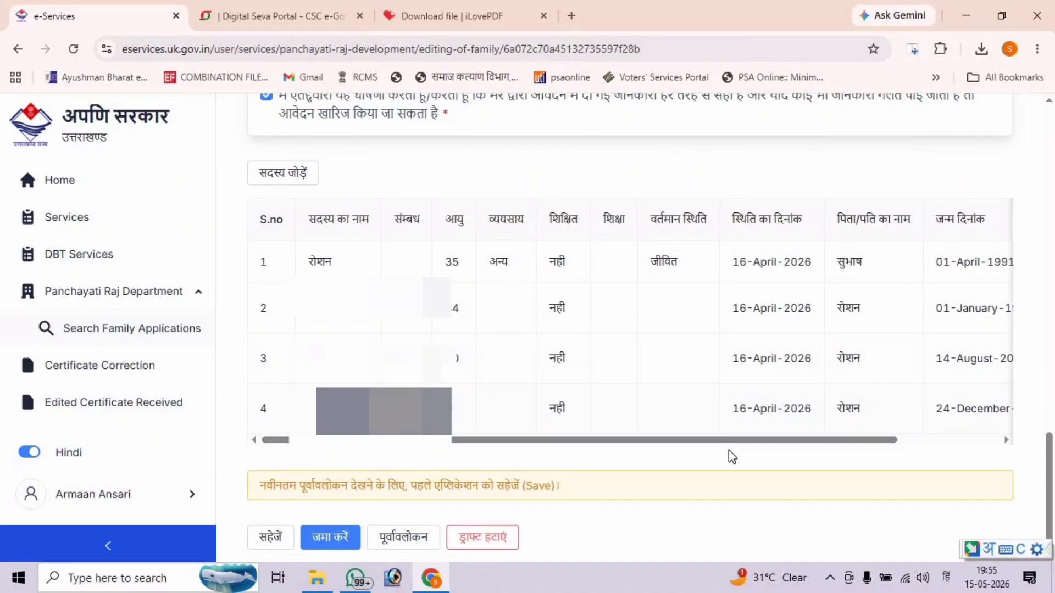
{"action": "left_click", "coordinate": [281, 176]}
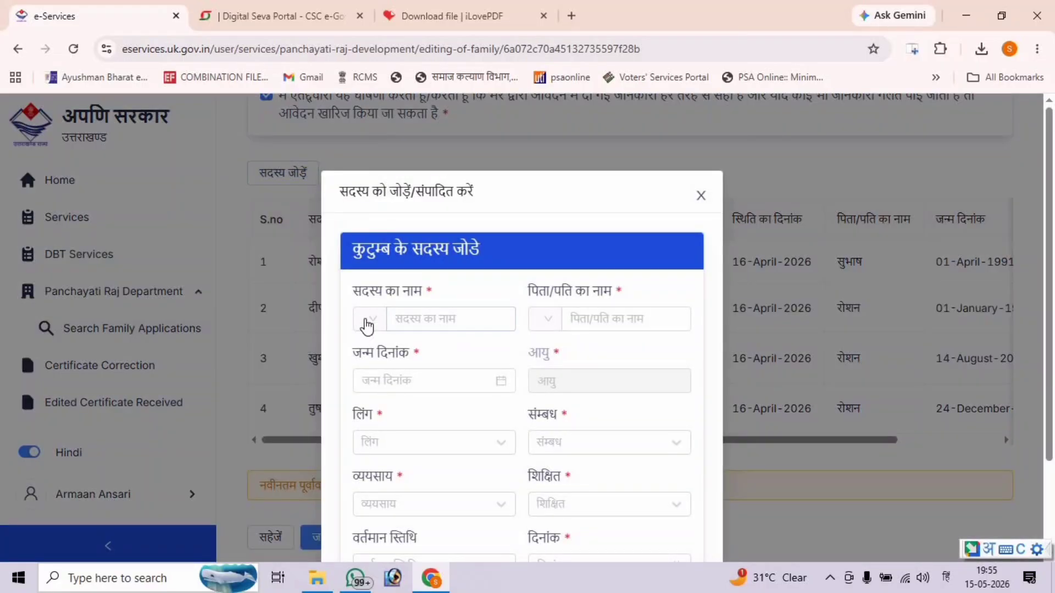
{"action": "left_click", "coordinate": [366, 324]}
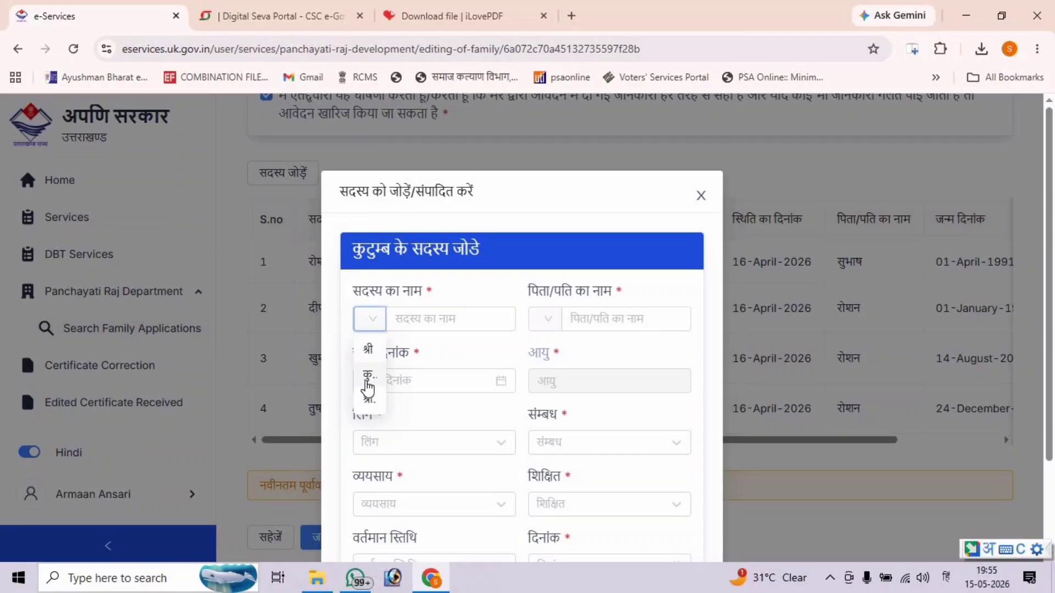
{"action": "left_click", "coordinate": [367, 376]}
{"action": "left_click", "coordinate": [426, 320]}
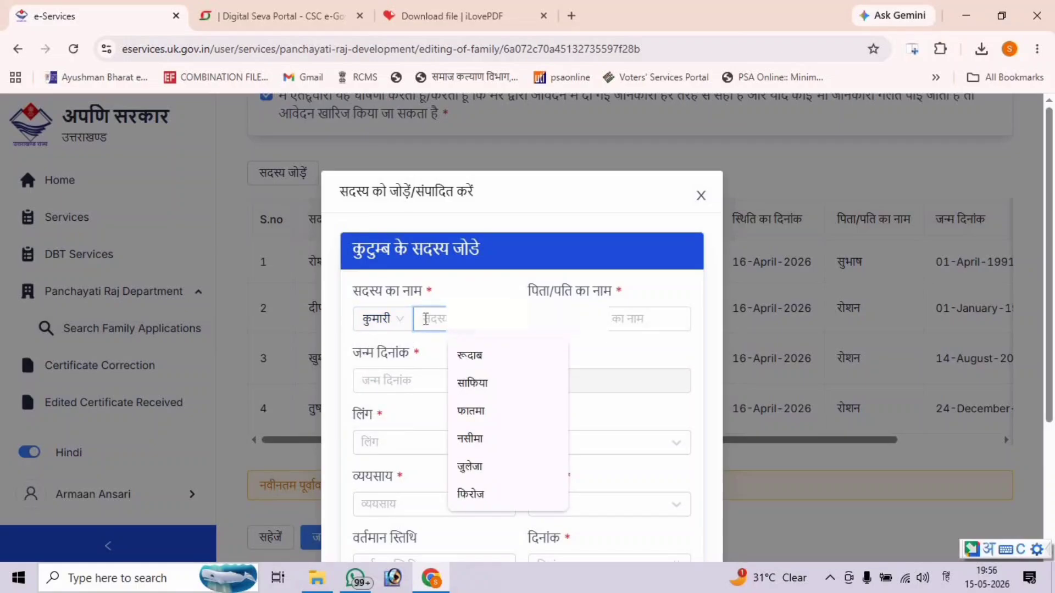
{"action": "type", "text": "PARI"}
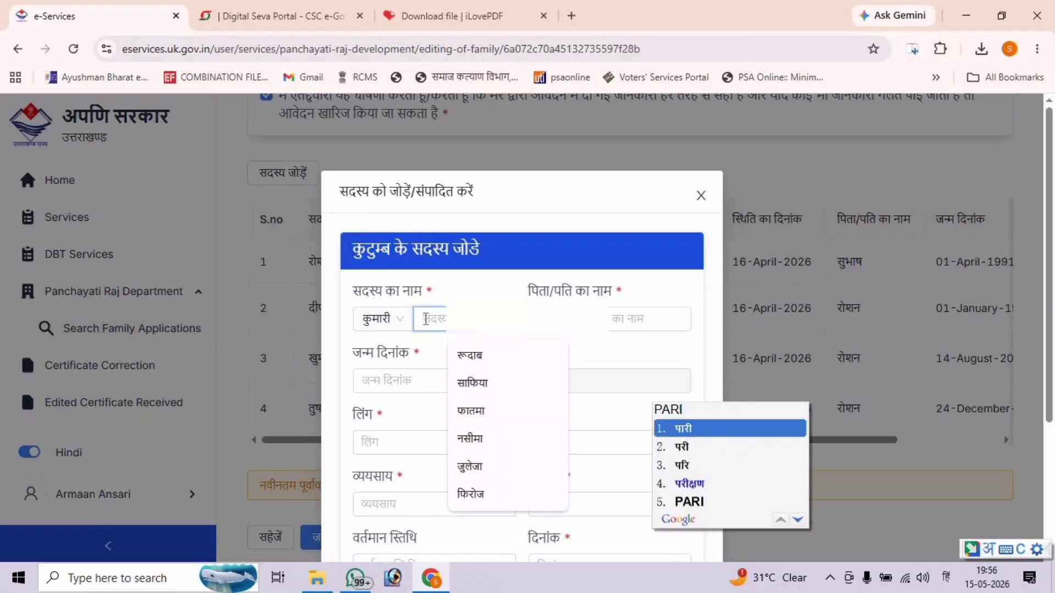
{"action": "key", "text": "Down"}
{"action": "key", "text": "Return"}
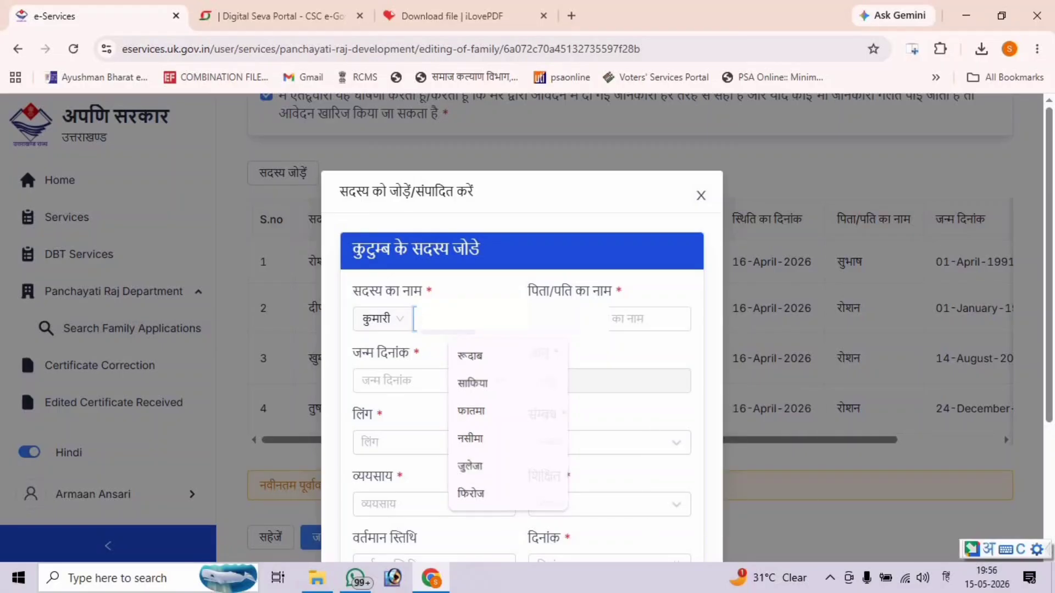
{"action": "left_click", "coordinate": [544, 324]}
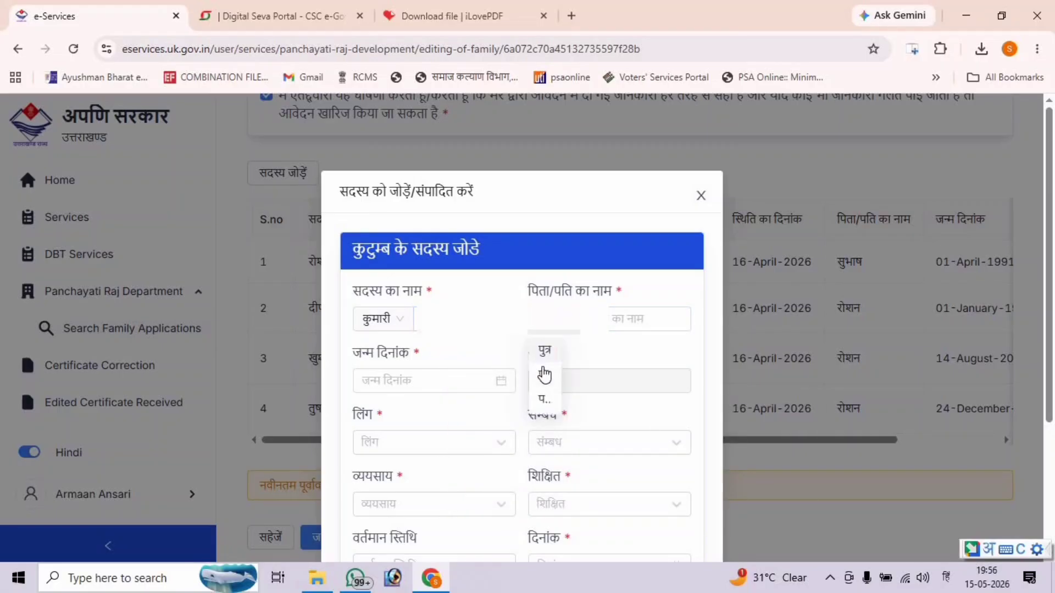
{"action": "left_click", "coordinate": [546, 376]}
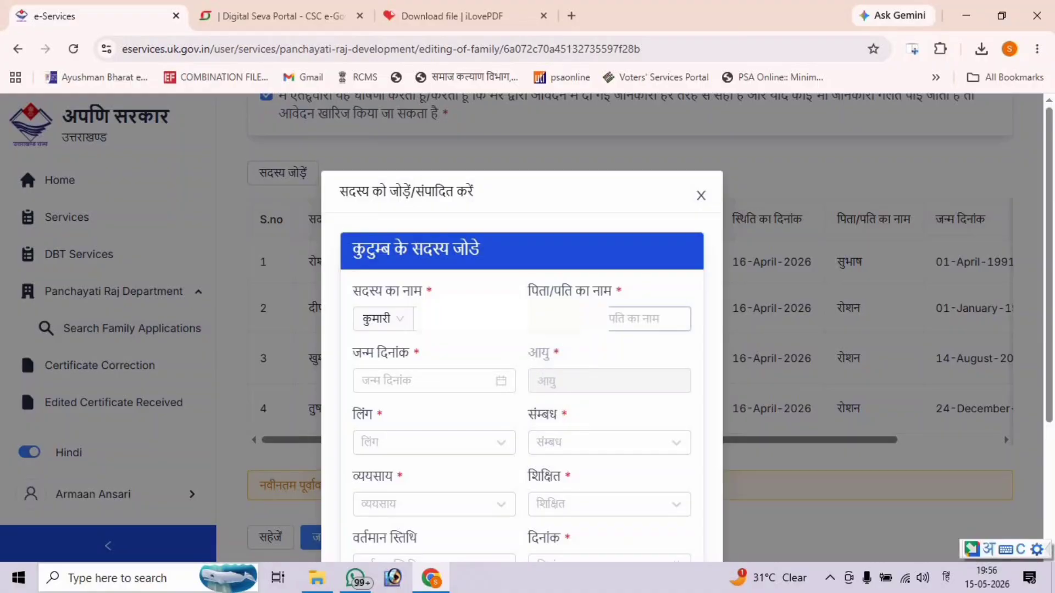
{"action": "type", "text": "ROSHAN"}
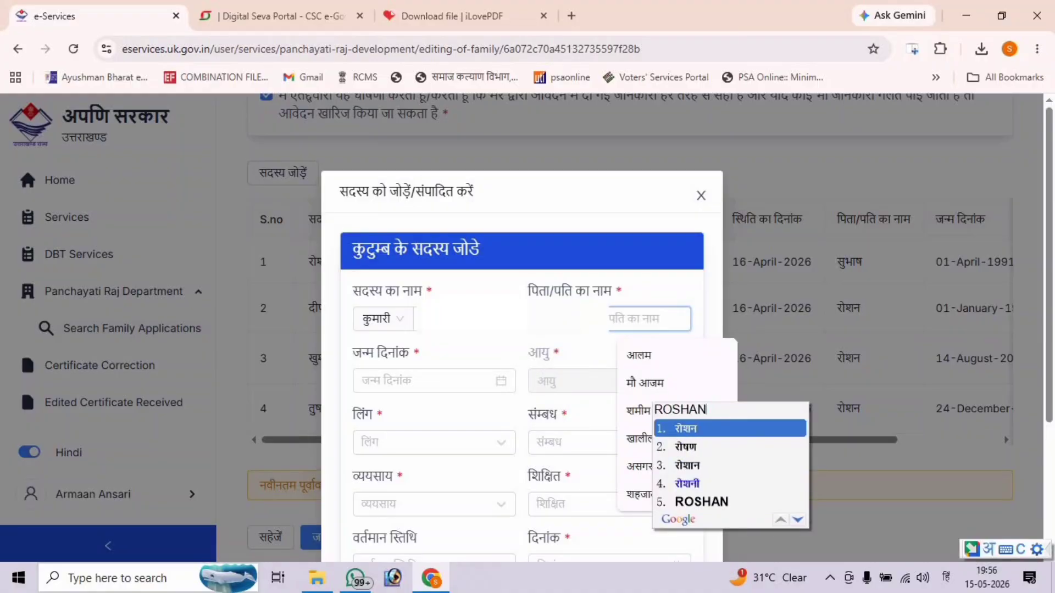
{"action": "key", "text": "Escape"}
{"action": "key", "text": "Escape"}
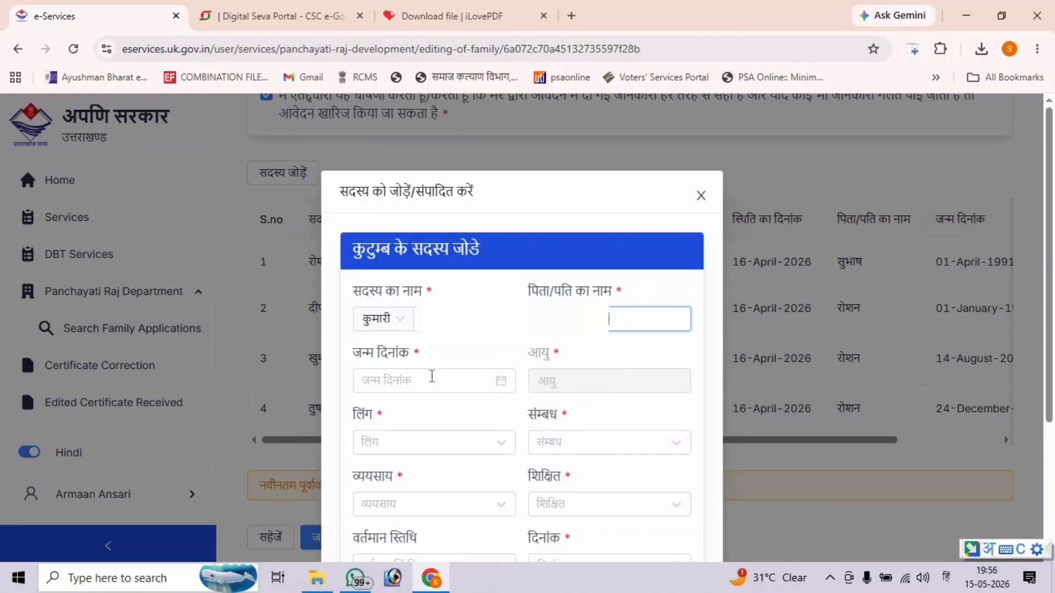
{"action": "left_click", "coordinate": [496, 385]}
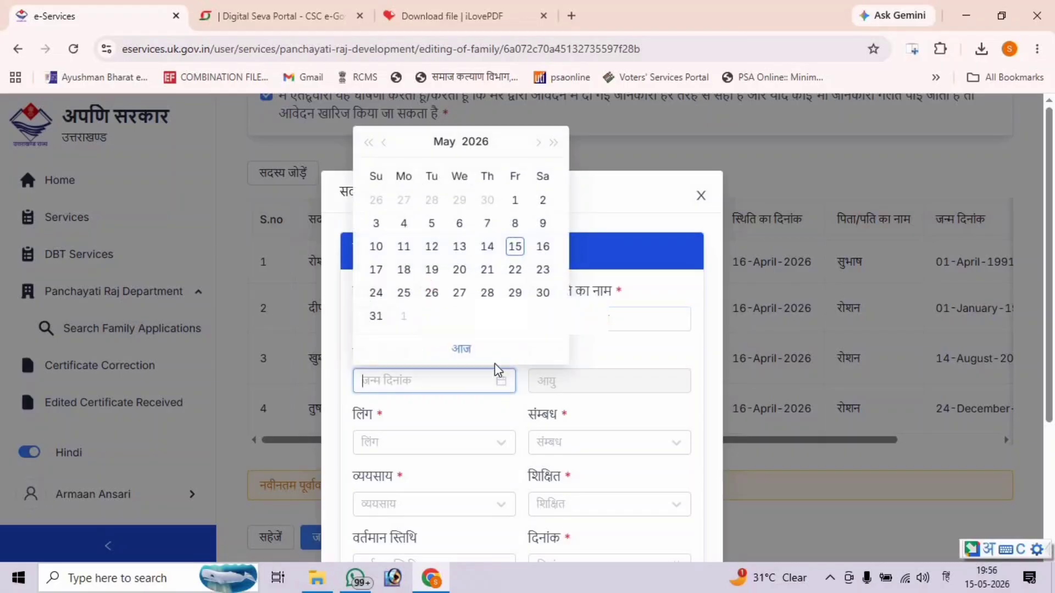
{"action": "type", "text": "2026-06-03"}
{"action": "key", "text": "BackSpace"}
{"action": "key", "text": "BackSpace"}
{"action": "key", "text": "BackSpace"}
{"action": "key", "text": "BackSpace"}
{"action": "key", "text": "BackSpace"}
{"action": "key", "text": "BackSpace"}
{"action": "key", "text": "BackSpace"}
{"action": "key", "text": "BackSpace"}
{"action": "key", "text": "BackSpace"}
{"action": "key", "text": "BackSpace"}
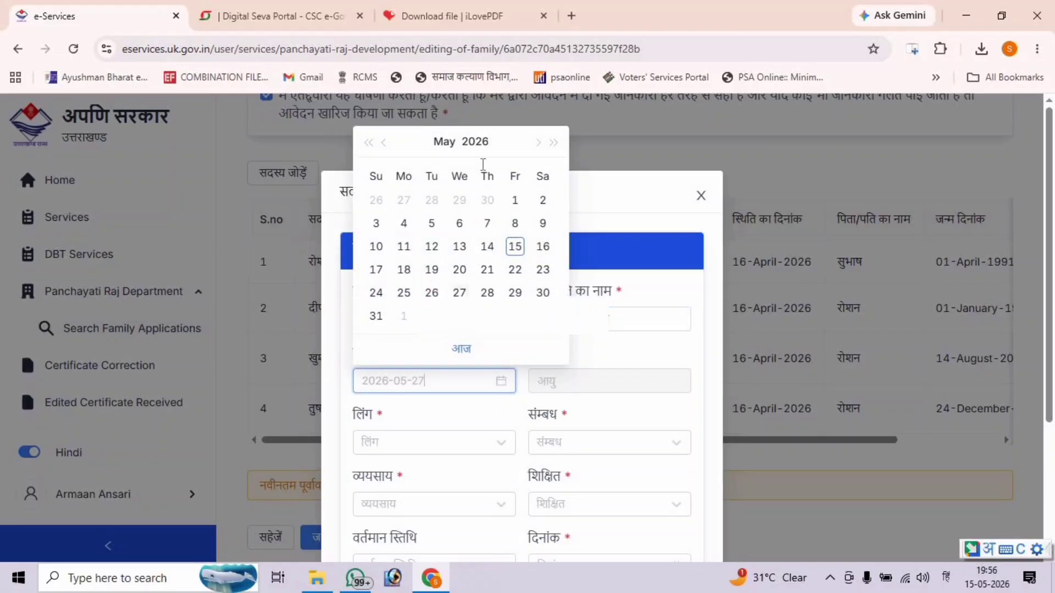
{"action": "left_click", "coordinate": [474, 143]}
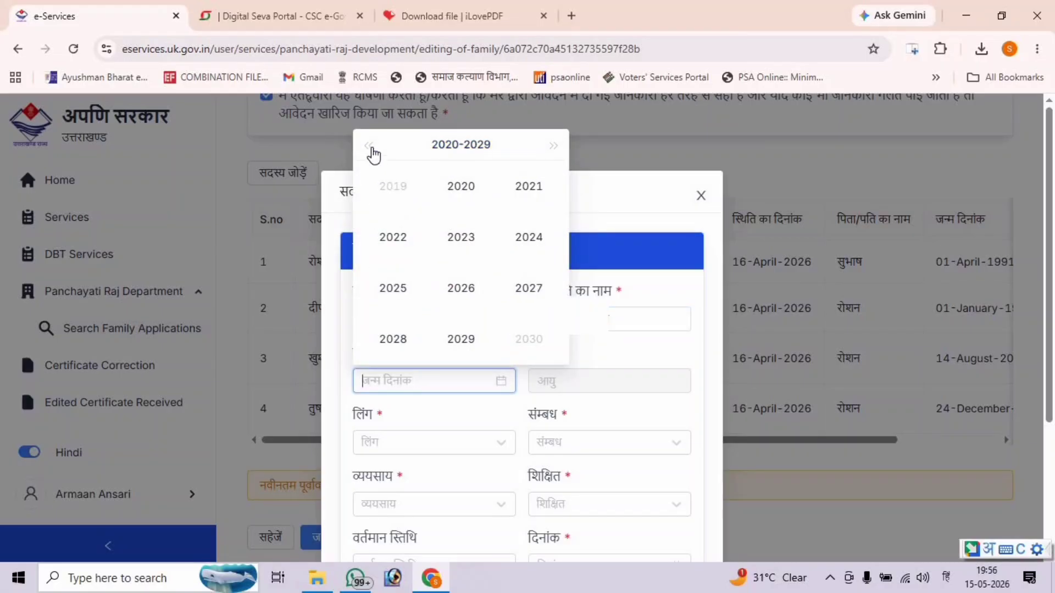
{"action": "left_click", "coordinate": [369, 148]}
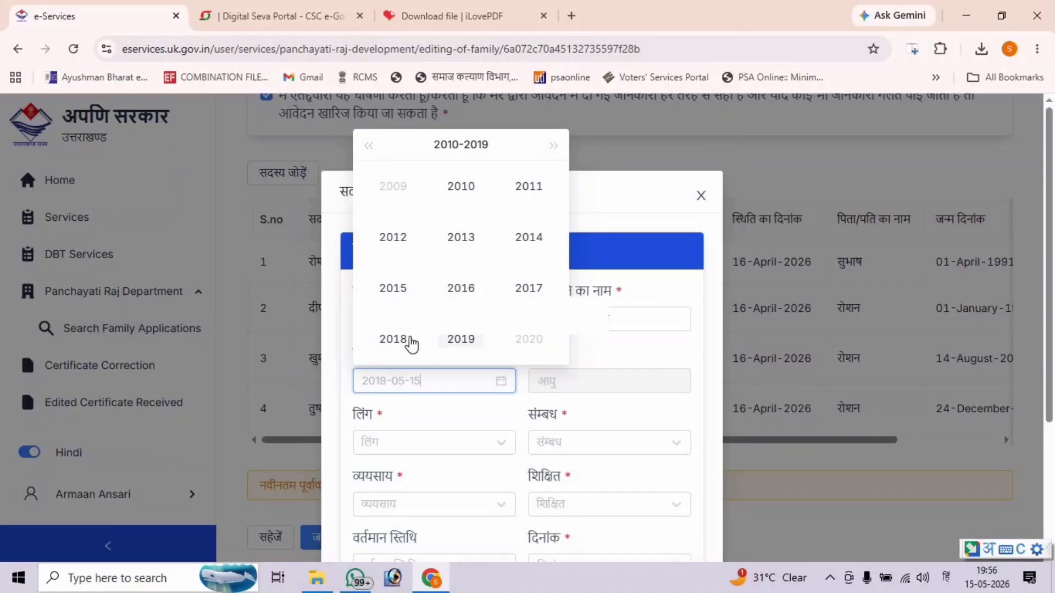
{"action": "left_click", "coordinate": [412, 345]}
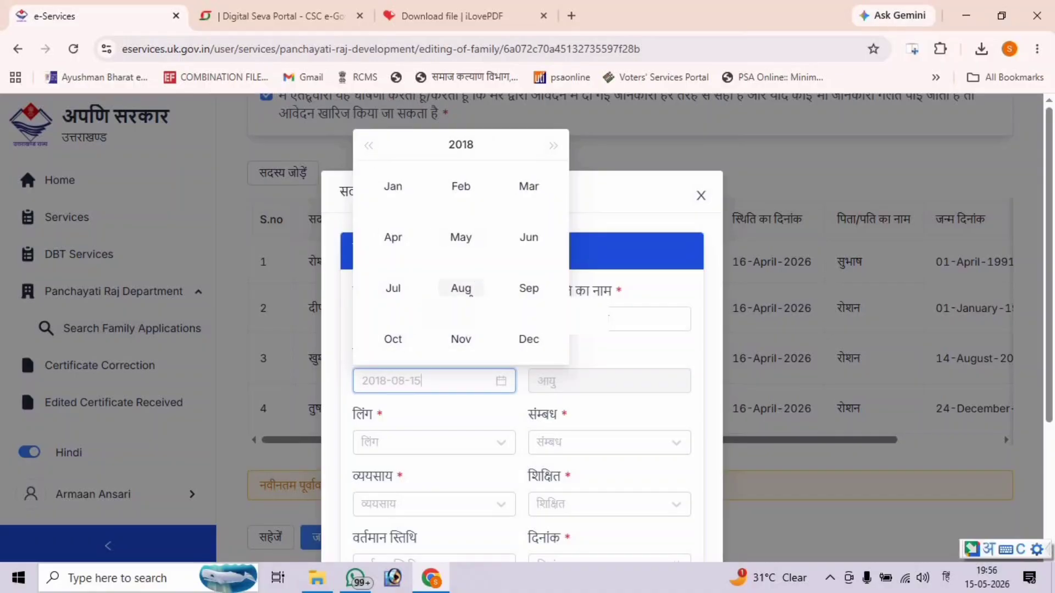
{"action": "left_click", "coordinate": [461, 288]}
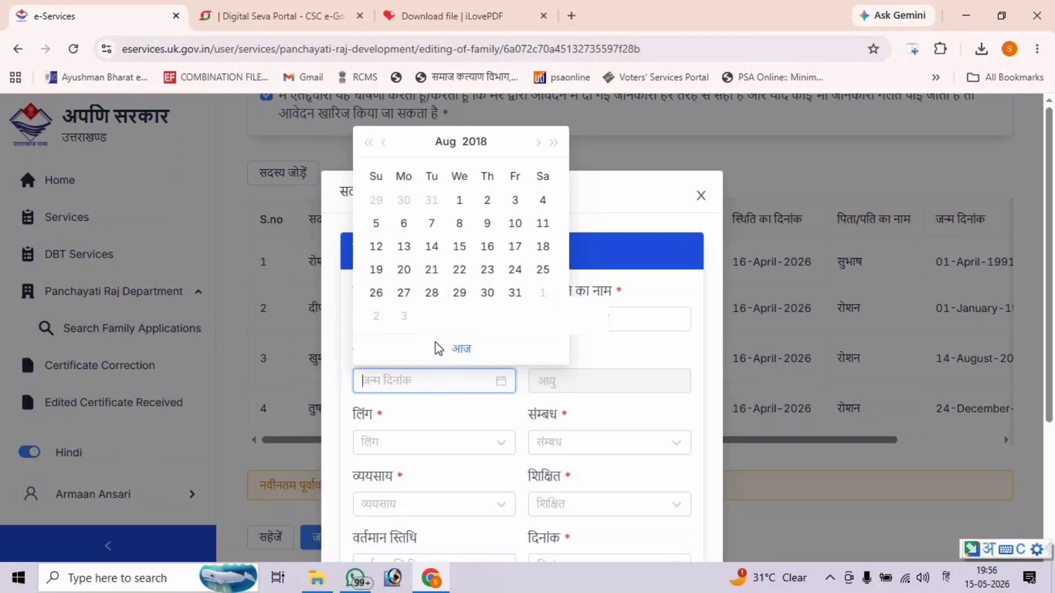
{"action": "left_click", "coordinate": [487, 293]}
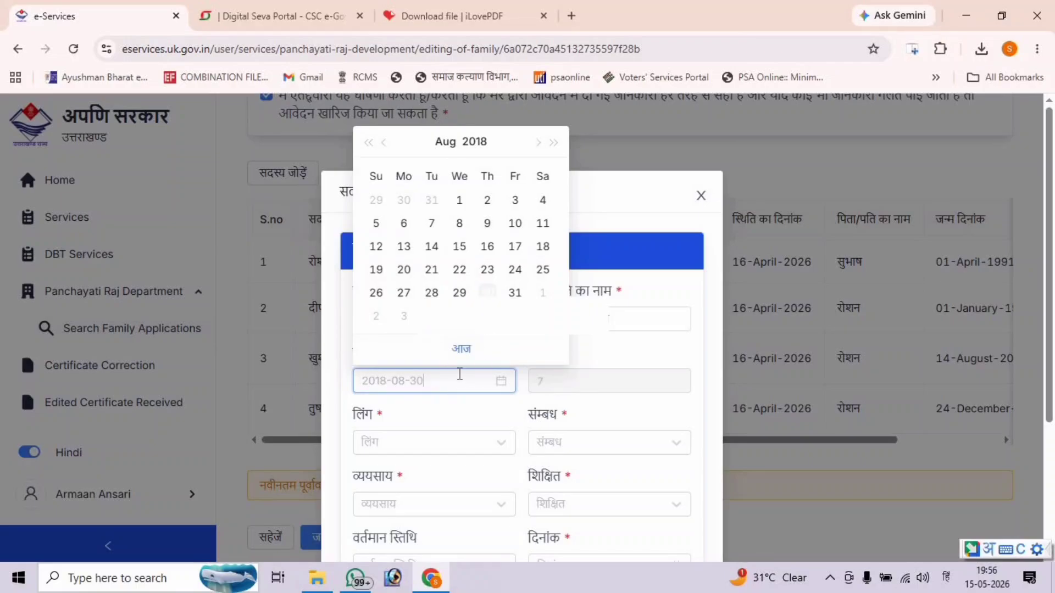
- Set the member's gender to महिला, relationship बेटी, occupation अन्य, and mark literate (हाँ)
{"action": "scroll", "coordinate": [472, 375], "scroll_direction": "down", "scroll_amount": 2}
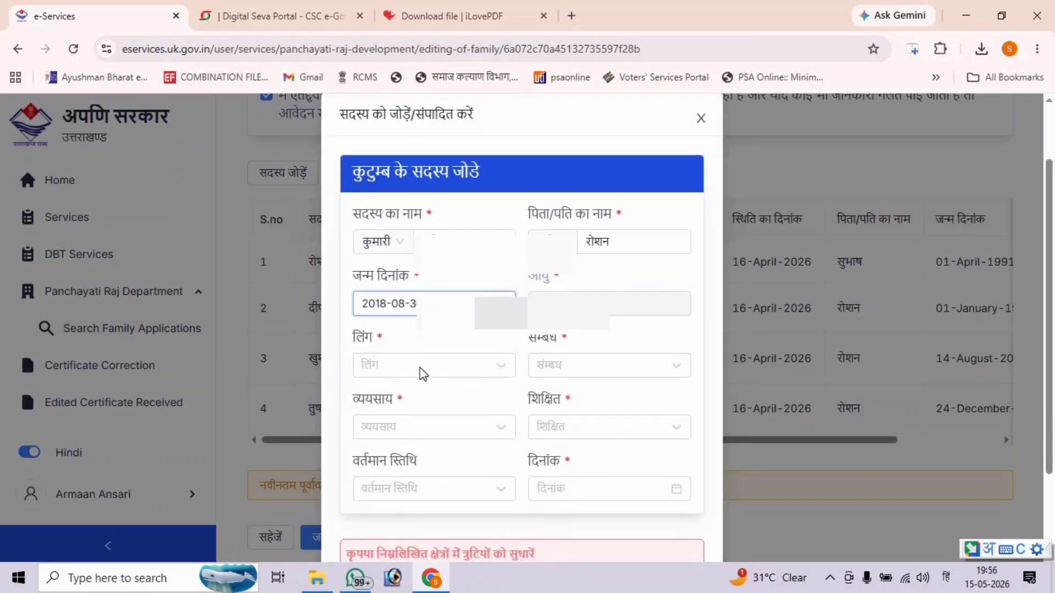
{"action": "left_click", "coordinate": [418, 368]}
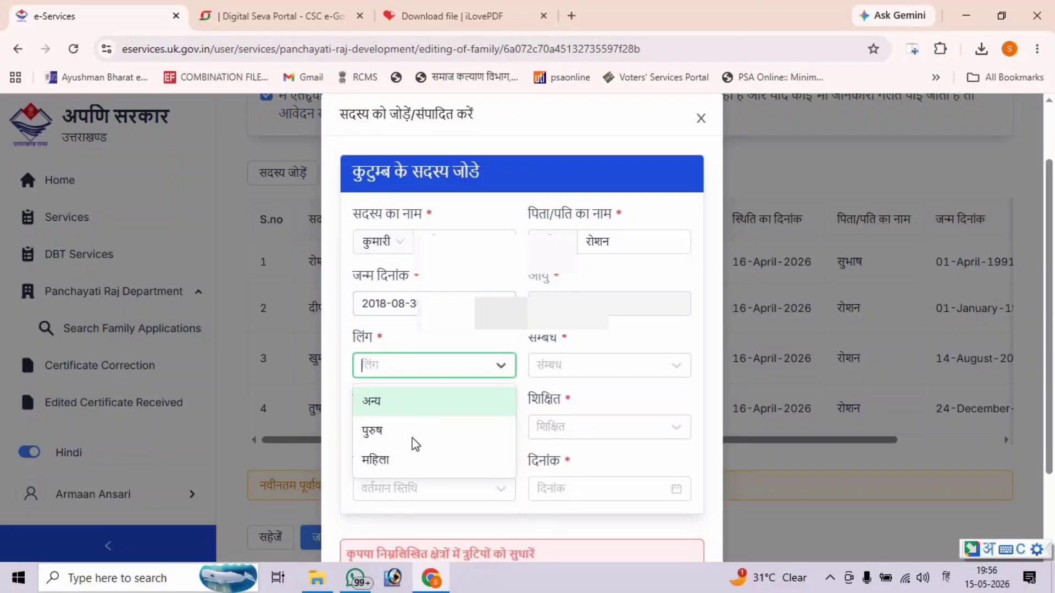
{"action": "left_click", "coordinate": [413, 468]}
{"action": "left_click", "coordinate": [561, 371]}
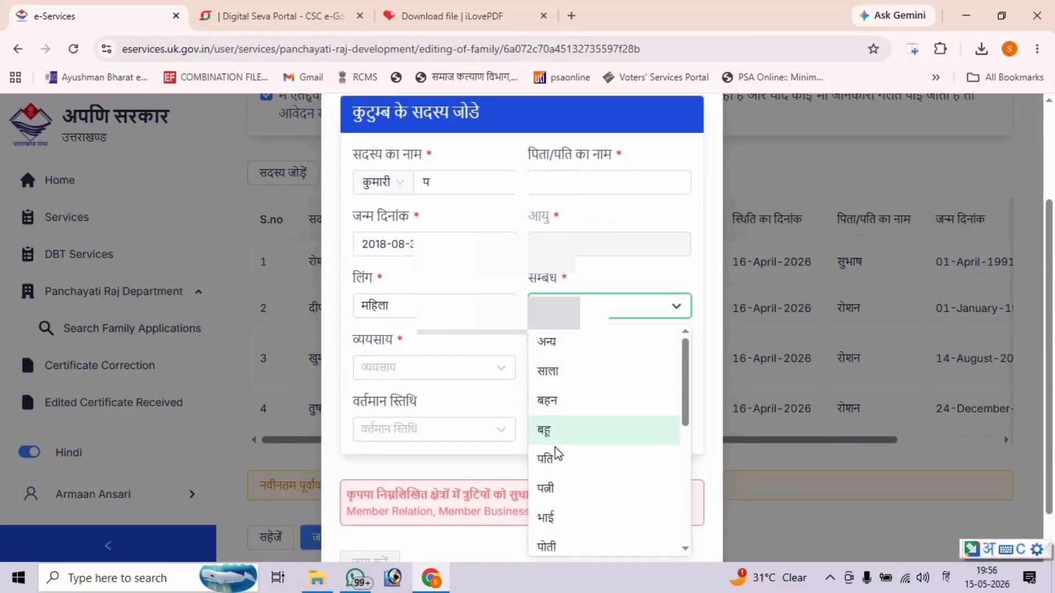
{"action": "scroll", "coordinate": [561, 502], "scroll_direction": "down", "scroll_amount": 5}
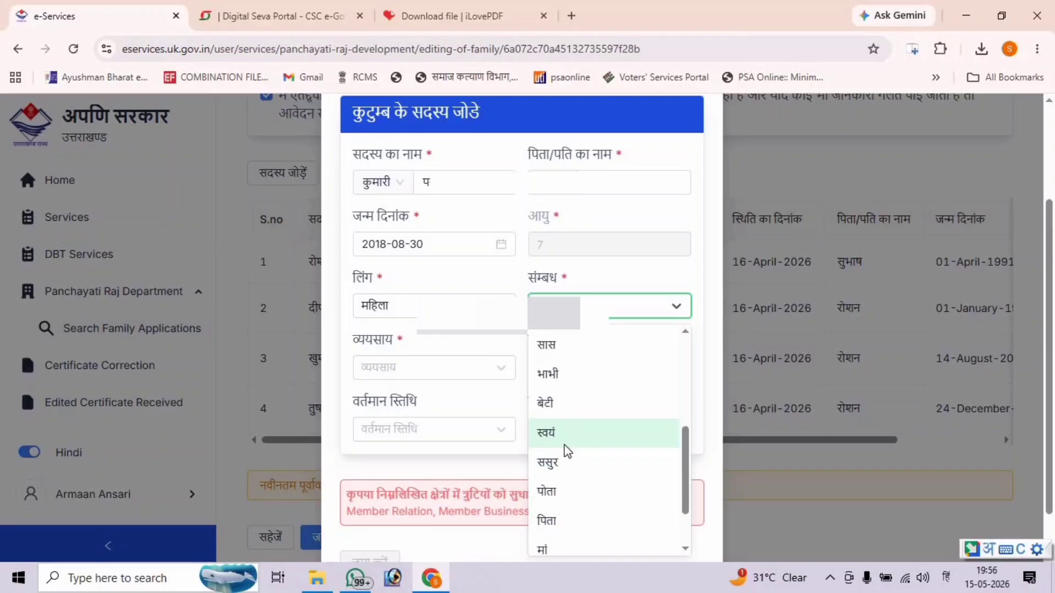
{"action": "left_click", "coordinate": [567, 404]}
{"action": "left_click", "coordinate": [472, 374]}
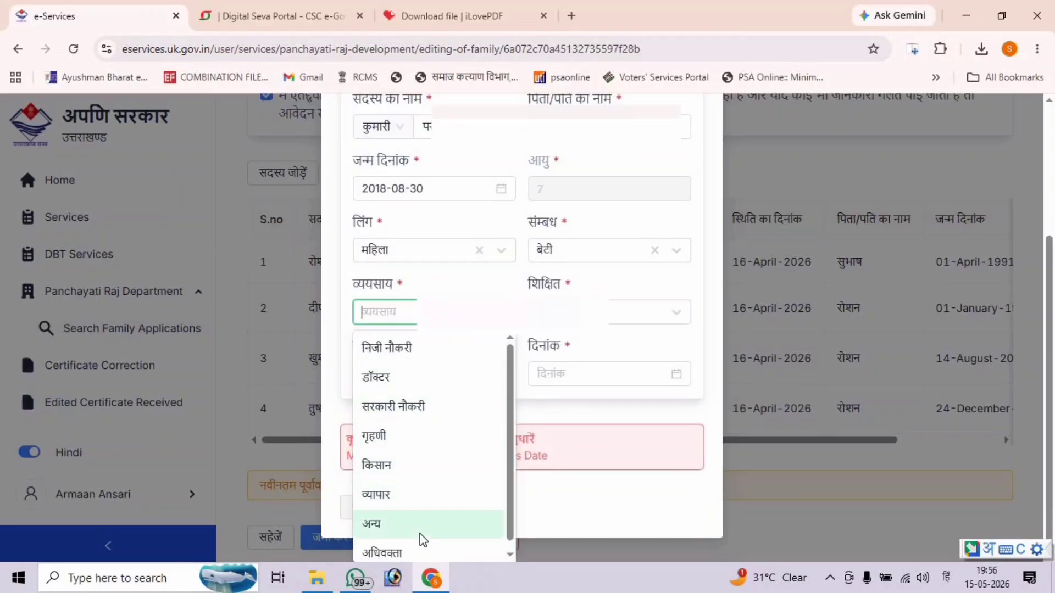
{"action": "left_click", "coordinate": [434, 519]}
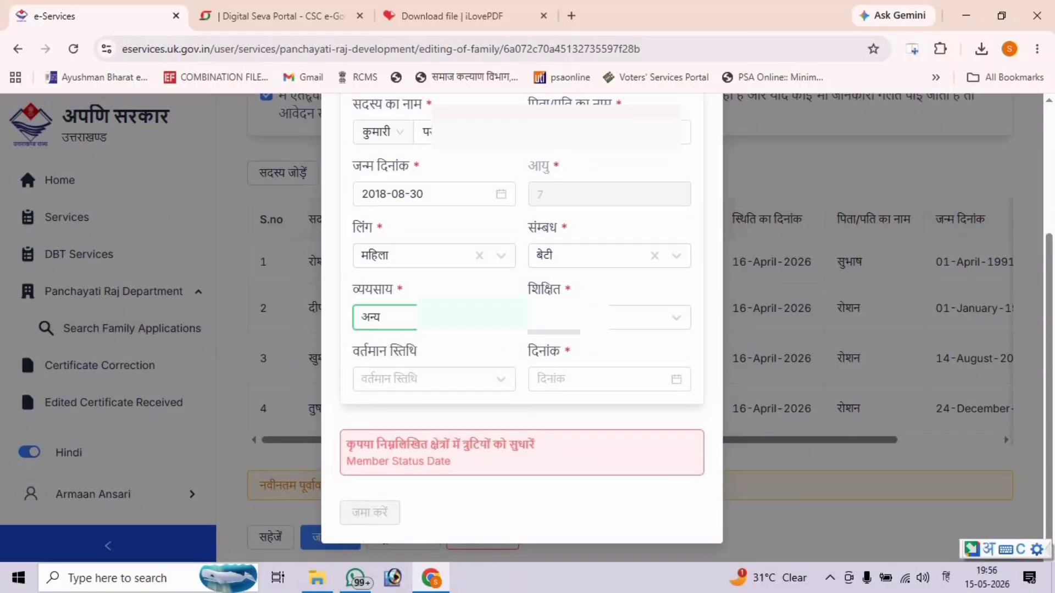
{"action": "left_click", "coordinate": [610, 317]}
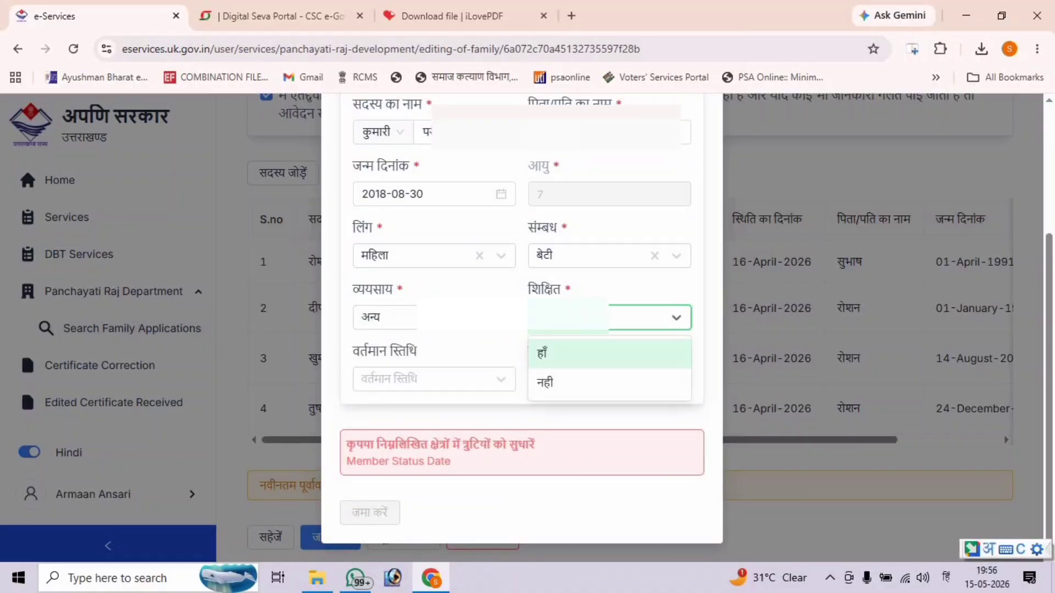
{"action": "left_click", "coordinate": [585, 354]}
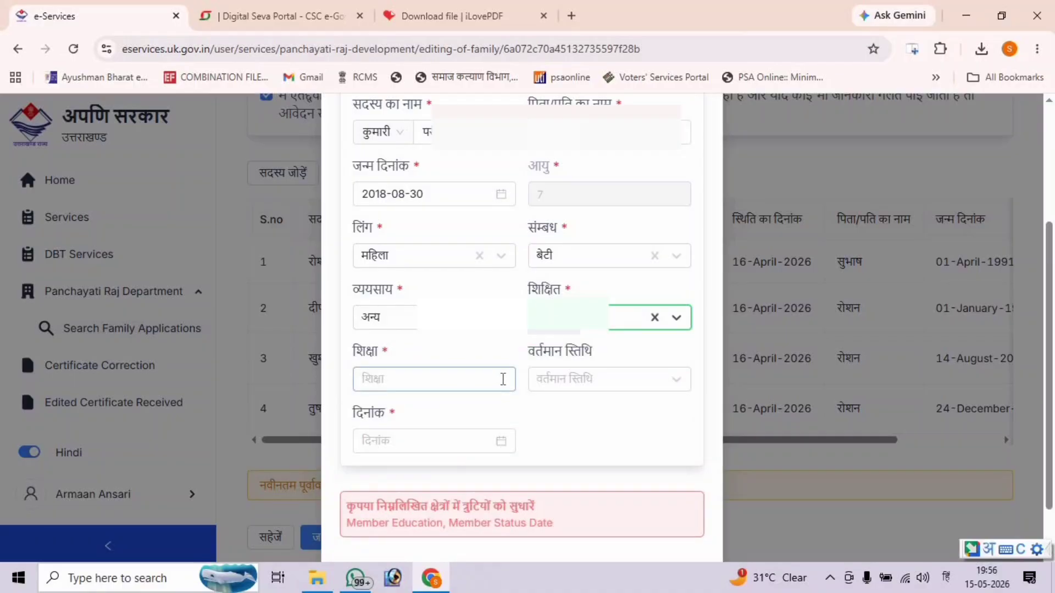
- Enter education 3 and status जीवित dated today (2026-05-15), then submit the member
{"action": "left_click", "coordinate": [502, 379]}
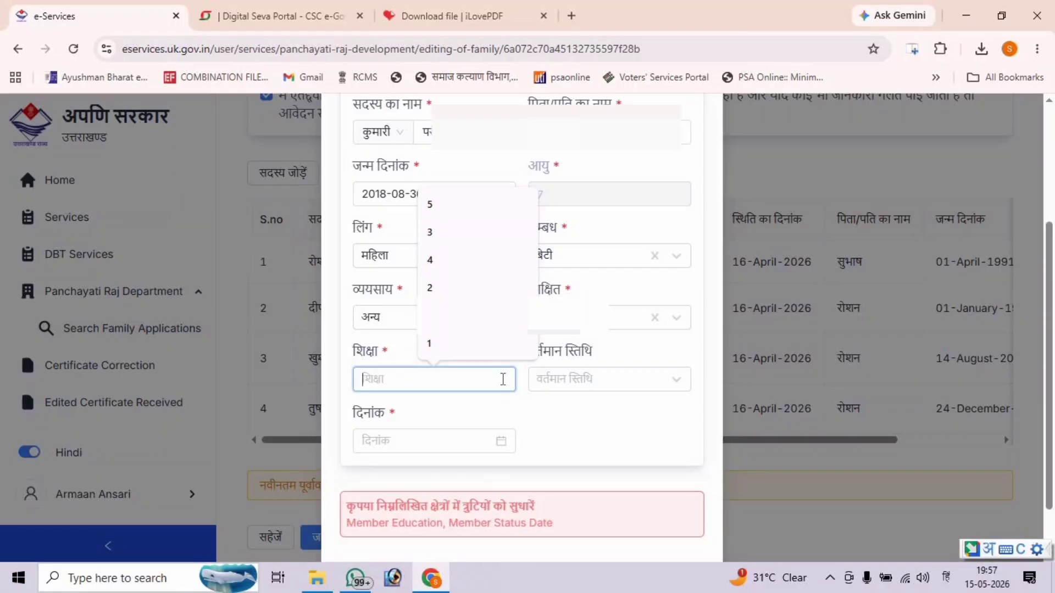
{"action": "type", "text": "3"}
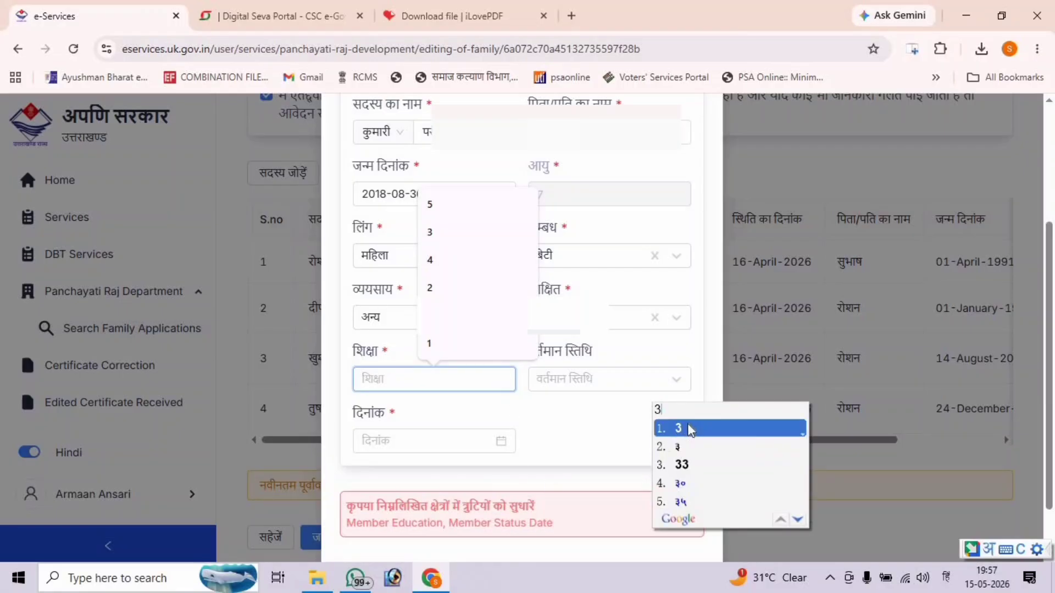
{"action": "left_click", "coordinate": [688, 427]}
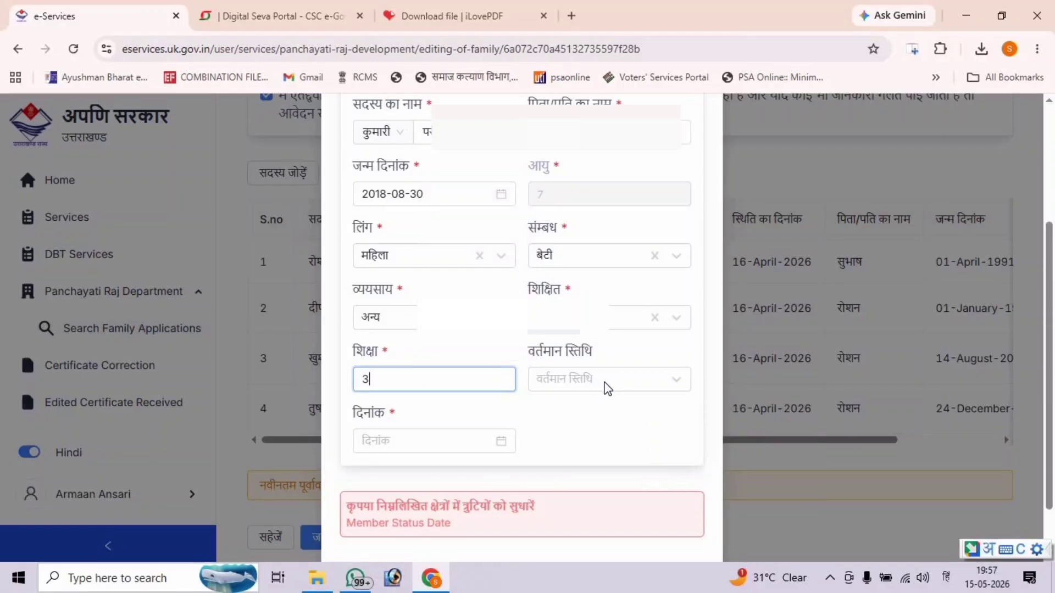
{"action": "left_click", "coordinate": [607, 389]}
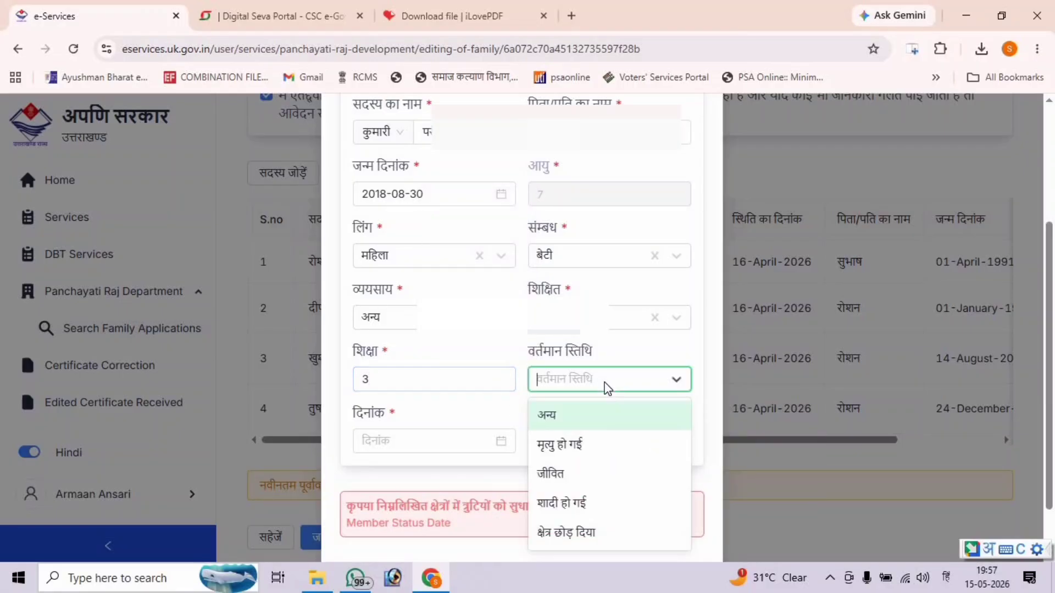
{"action": "left_click", "coordinate": [574, 470]}
{"action": "scroll", "coordinate": [564, 438], "scroll_direction": "down", "scroll_amount": 1}
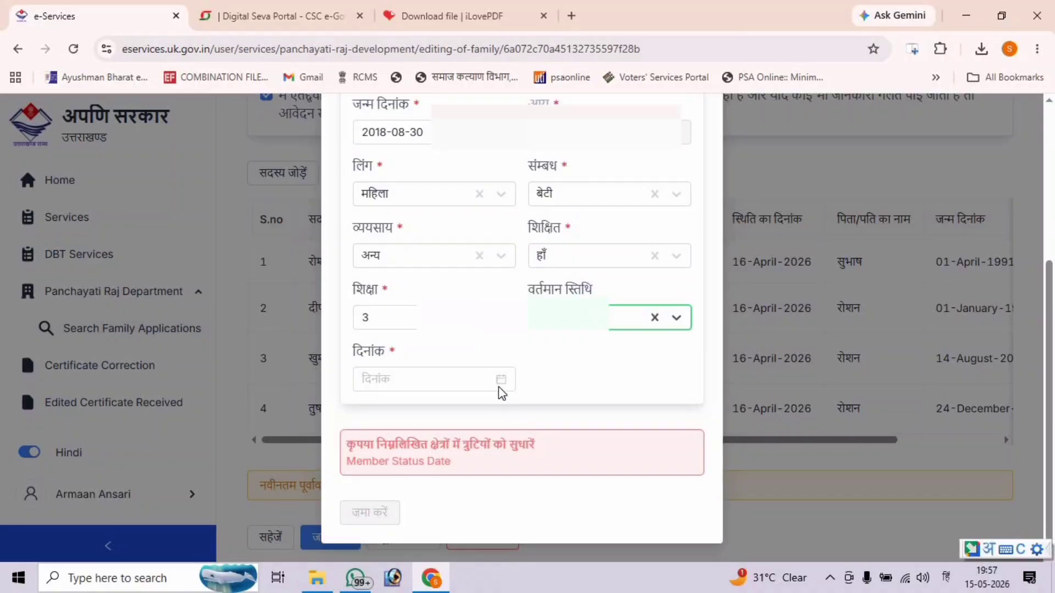
{"action": "left_click", "coordinate": [496, 380]}
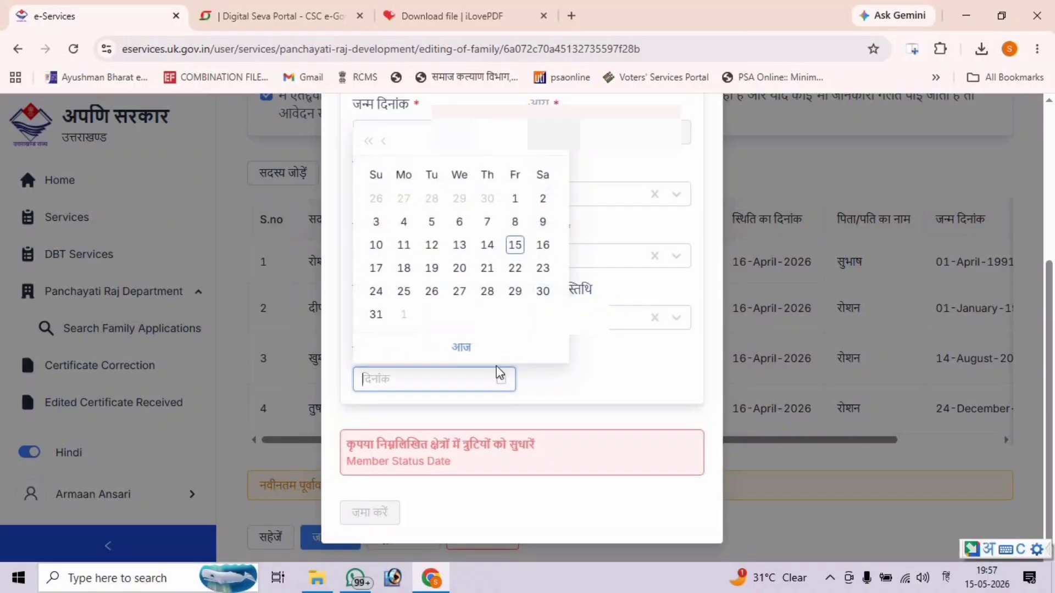
{"action": "left_click", "coordinate": [462, 347]}
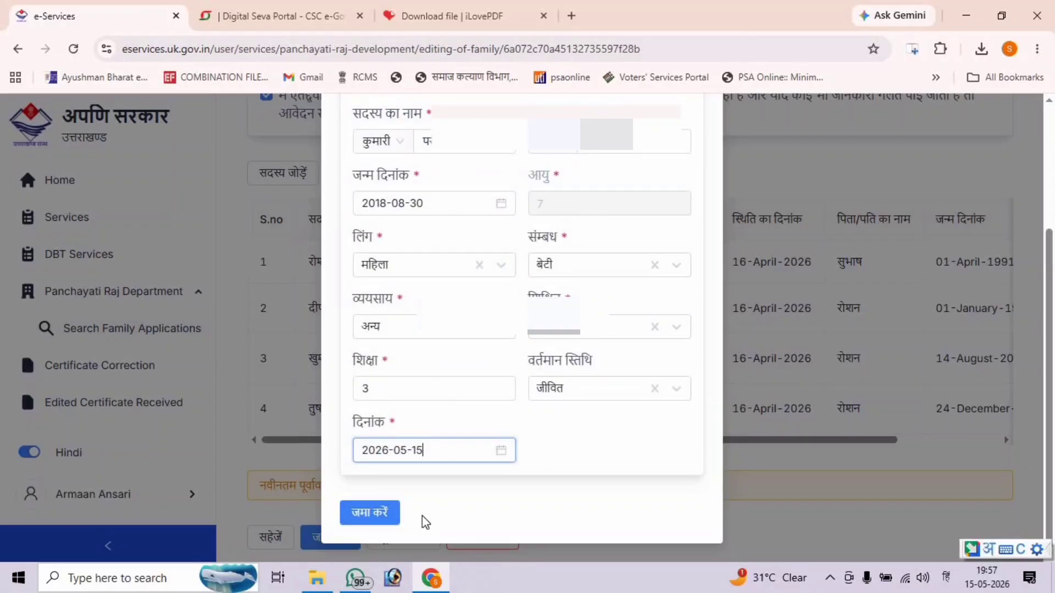
{"action": "left_click", "coordinate": [380, 512]}
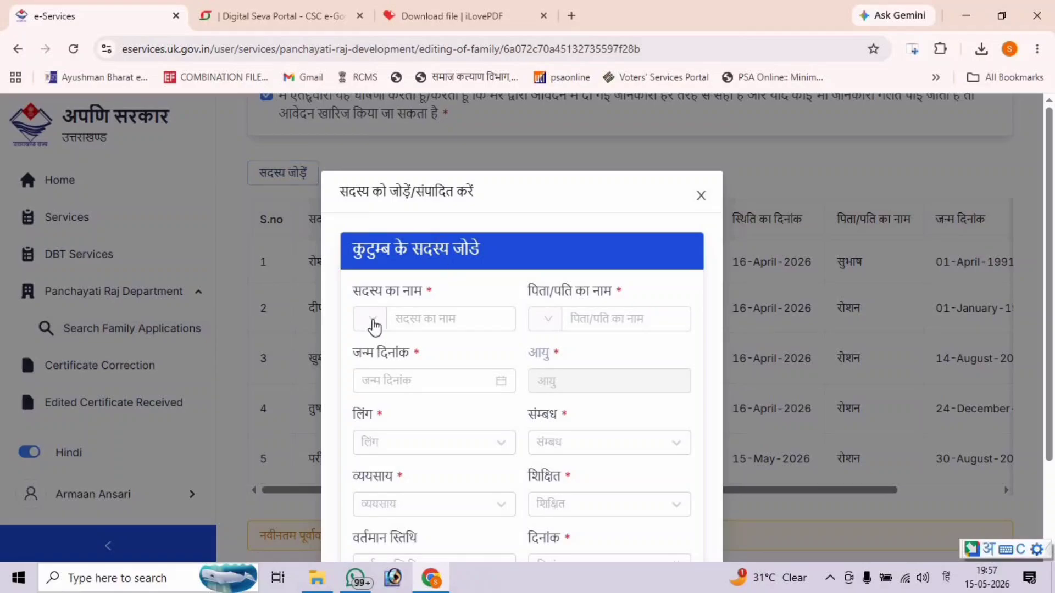
- Add another member with salutation श्री and the member's and father's names in Hindi
{"action": "left_click", "coordinate": [373, 320]}
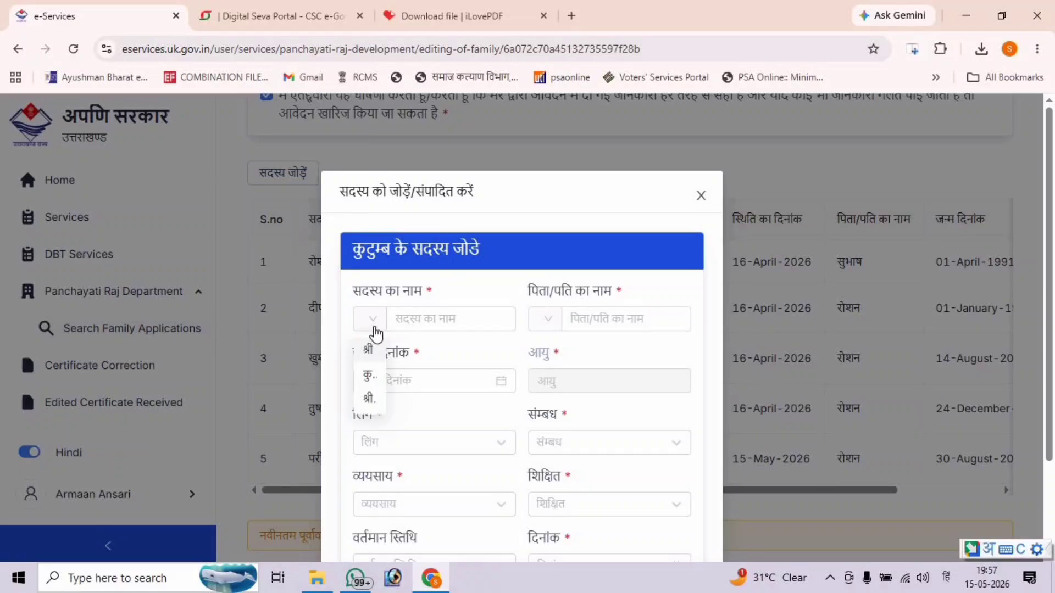
{"action": "left_click", "coordinate": [368, 349]}
{"action": "left_click", "coordinate": [413, 319]}
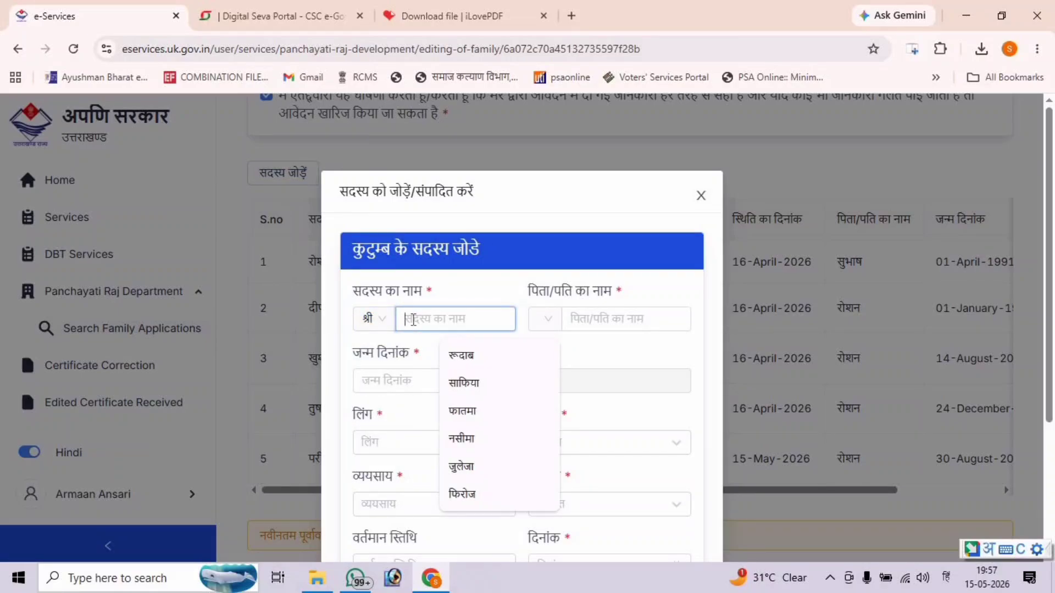
{"action": "type", "text": "VED"}
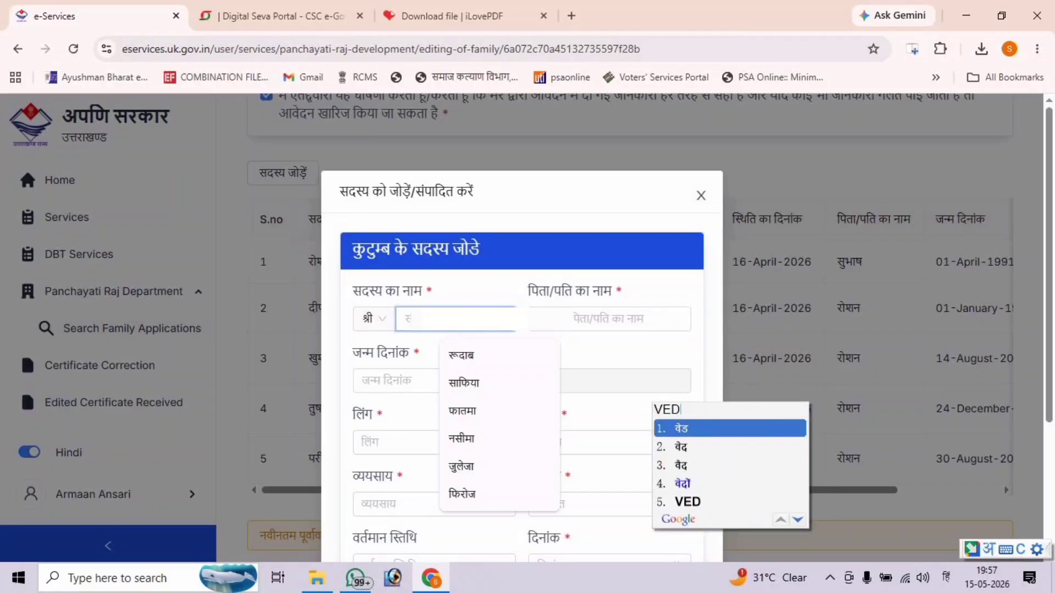
{"action": "key", "text": "Down"}
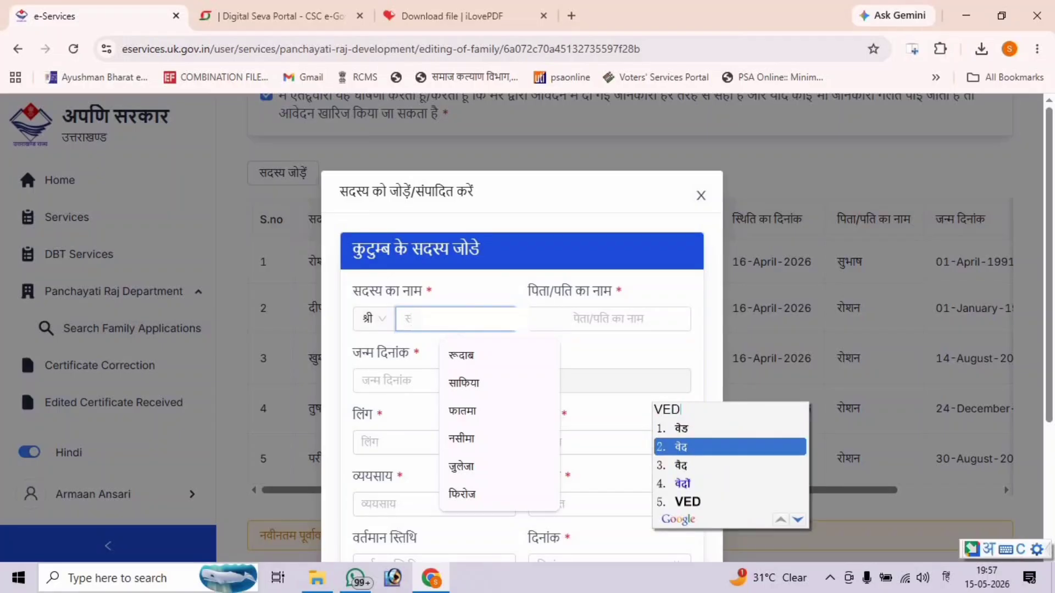
{"action": "key", "text": "Return"}
{"action": "left_click", "coordinate": [577, 322]}
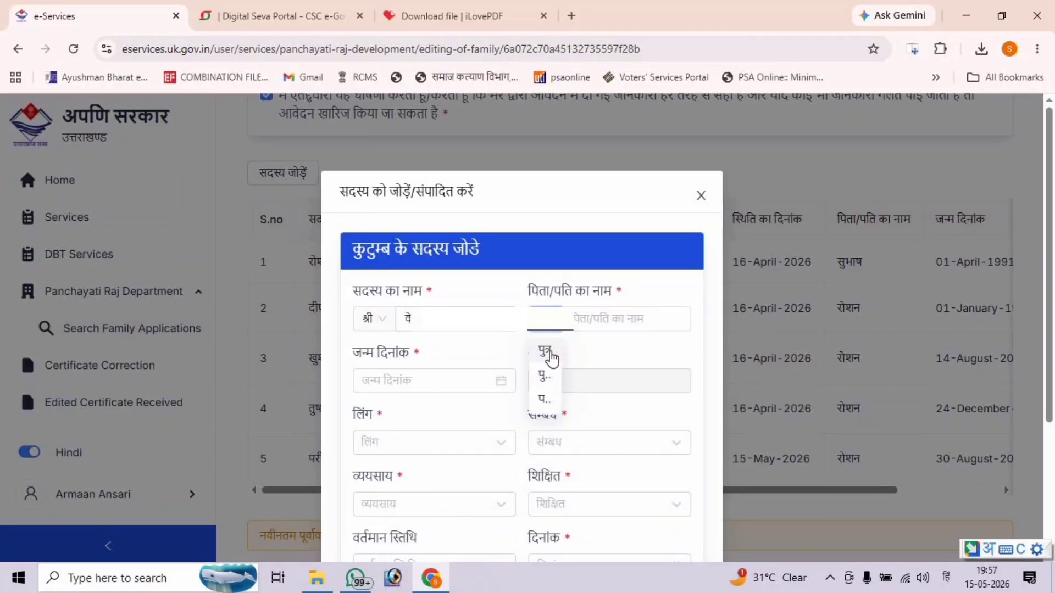
{"action": "left_click", "coordinate": [590, 318]}
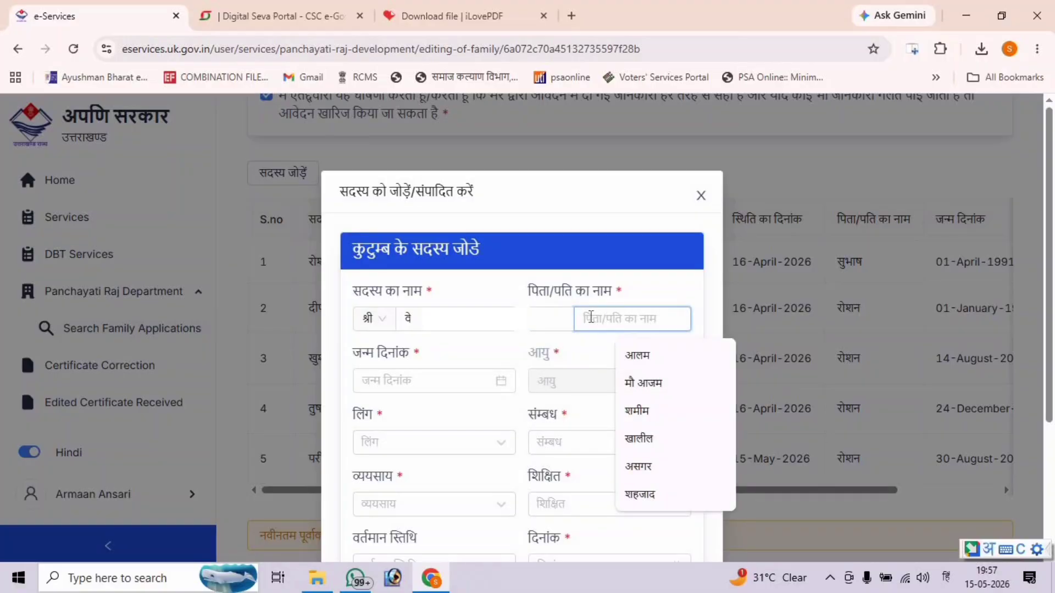
{"action": "type", "text": "ROSHAN"}
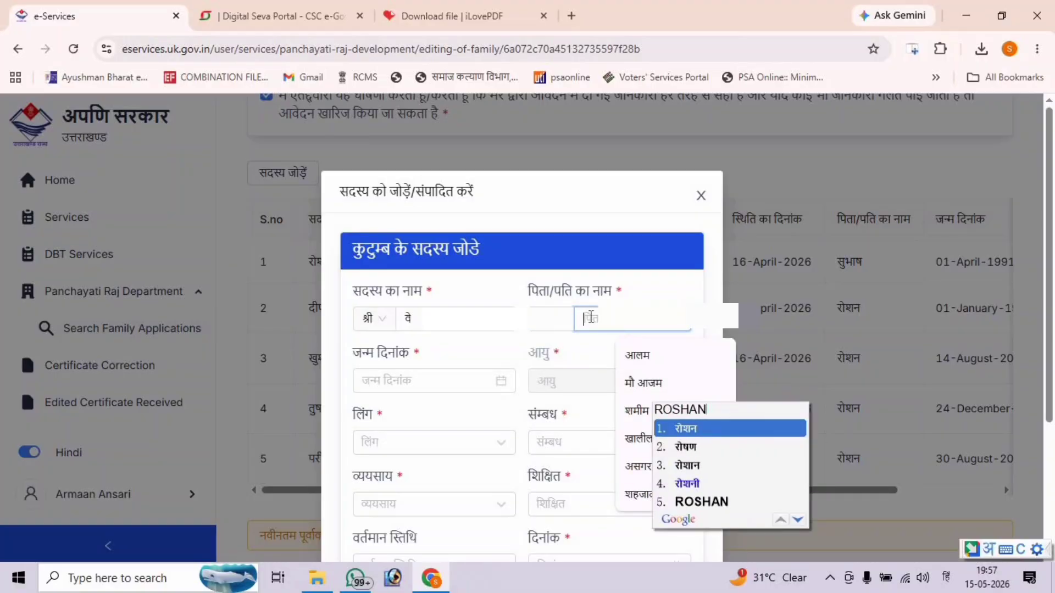
{"action": "key", "text": "Return"}
{"action": "left_click", "coordinate": [383, 374]}
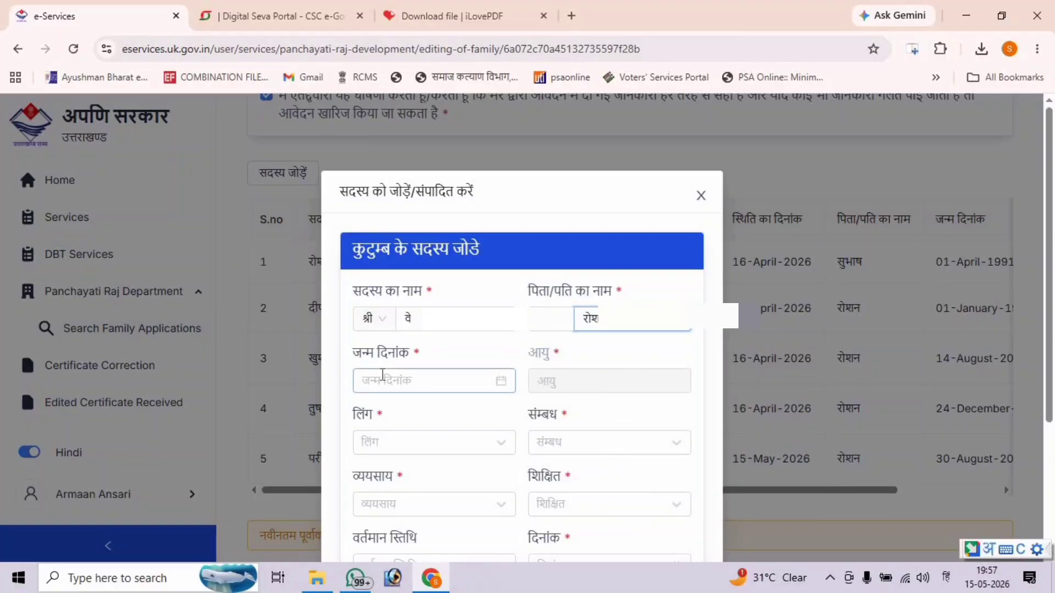
{"action": "left_click", "coordinate": [383, 374]}
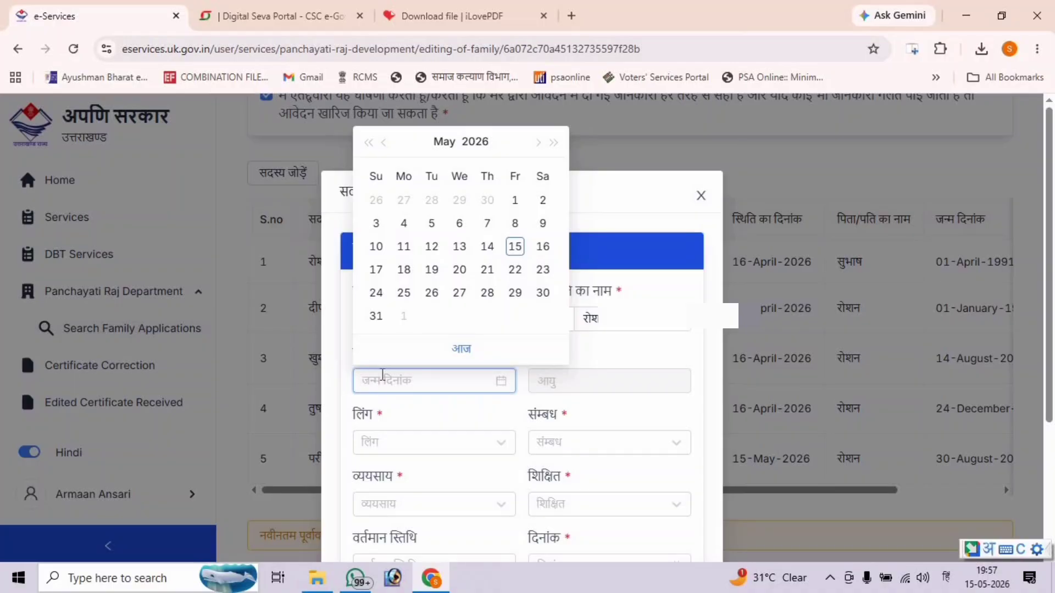
{"action": "left_click", "coordinate": [473, 141]}
{"action": "left_click", "coordinate": [466, 188]}
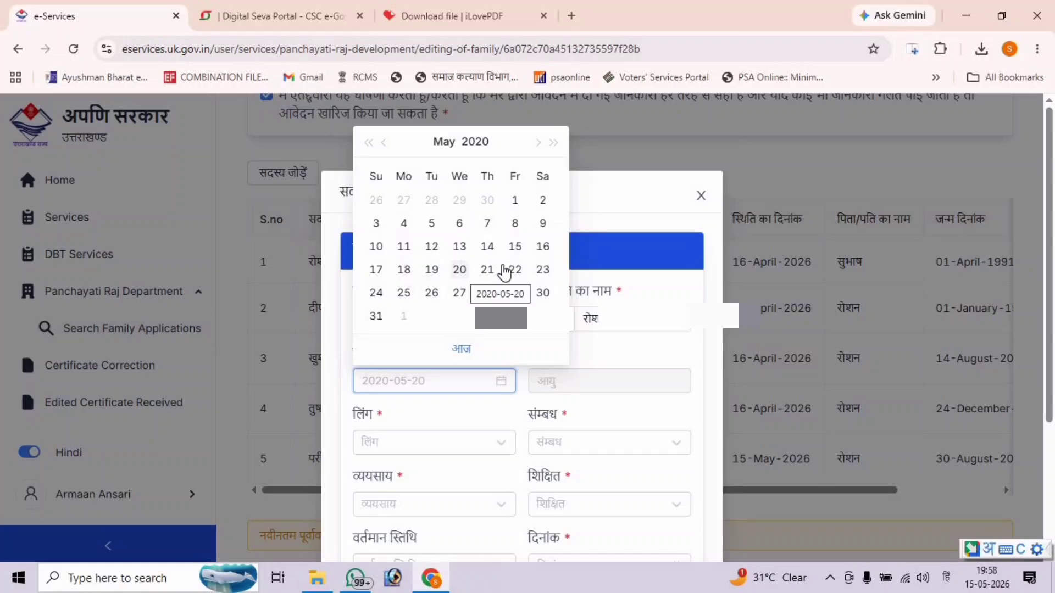
{"action": "left_click", "coordinate": [447, 154]}
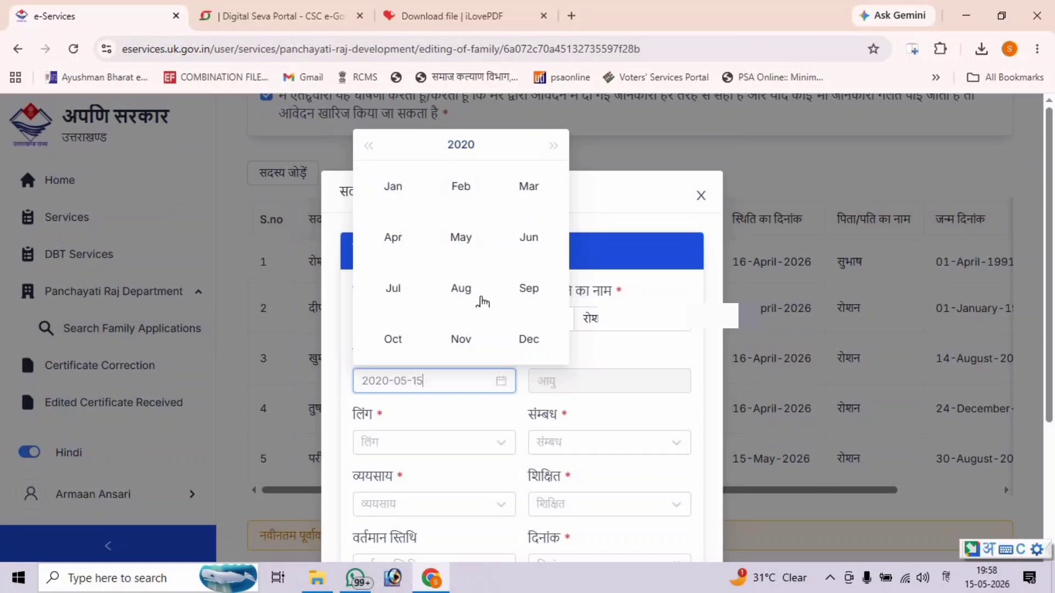
{"action": "left_click", "coordinate": [393, 339]}
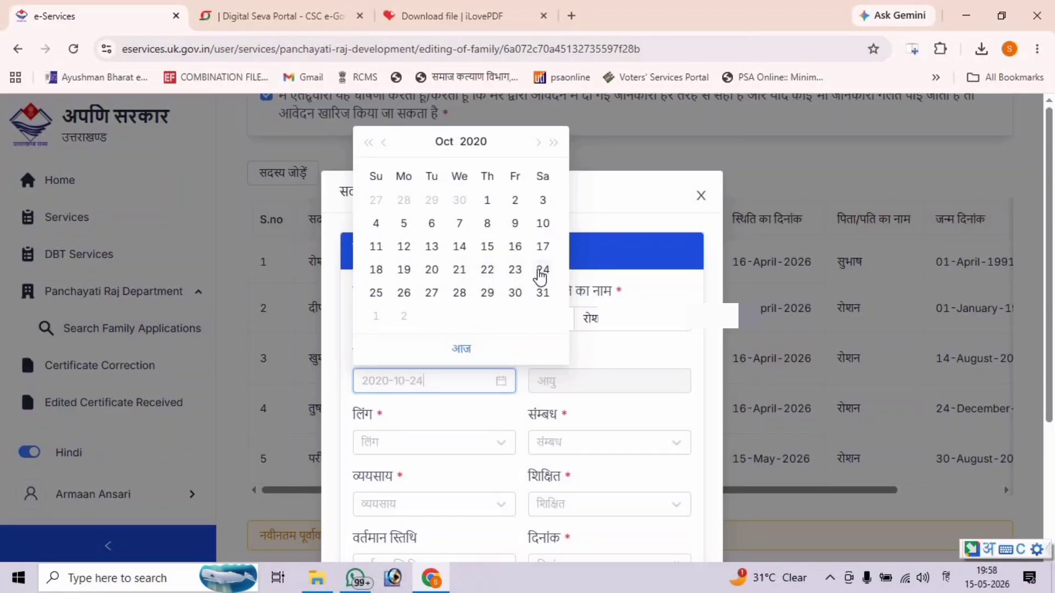
{"action": "left_click", "coordinate": [543, 269]}
- Set the new member's gender to पुरुष
{"action": "scroll", "coordinate": [542, 275], "scroll_direction": "down", "scroll_amount": 2}
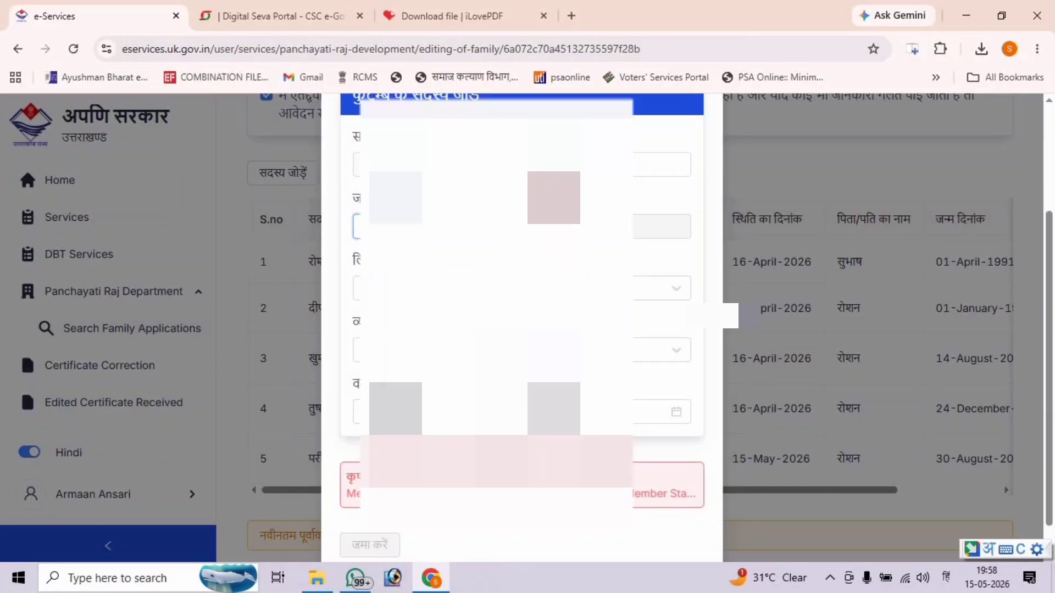
{"action": "left_click", "coordinate": [543, 288]}
{"action": "left_click", "coordinate": [543, 354]}
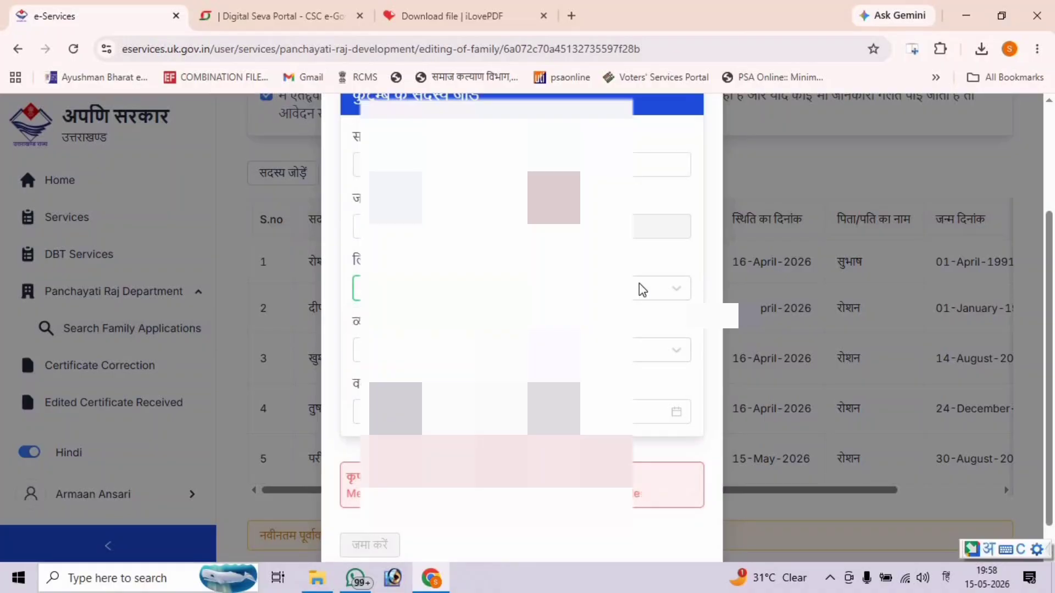
- Open the relationship dropdown and browse up and down through its options
{"action": "left_click", "coordinate": [638, 291]}
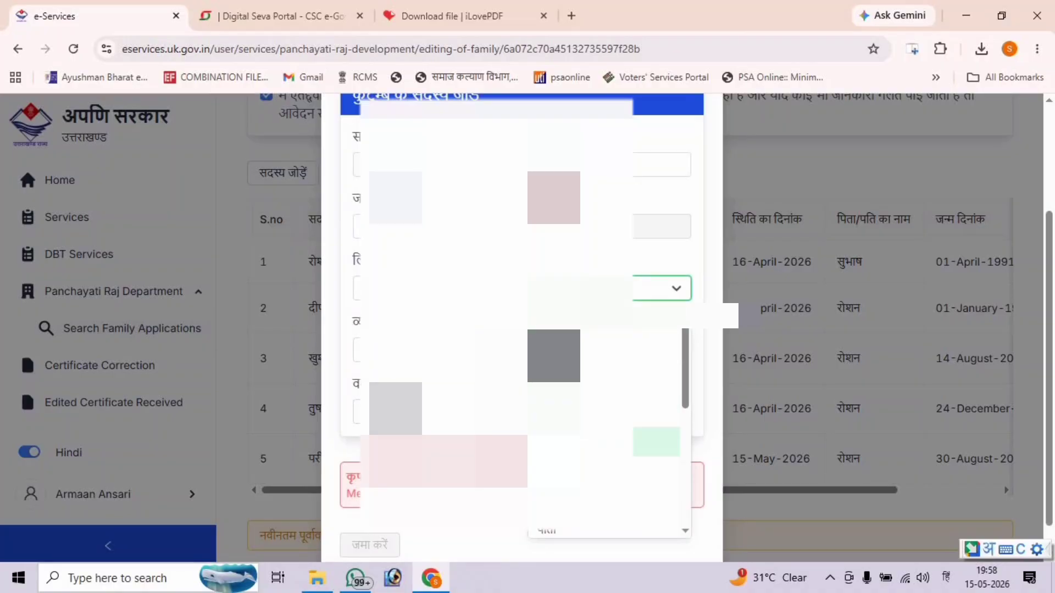
{"action": "scroll", "coordinate": [606, 472], "scroll_direction": "down", "scroll_amount": 1}
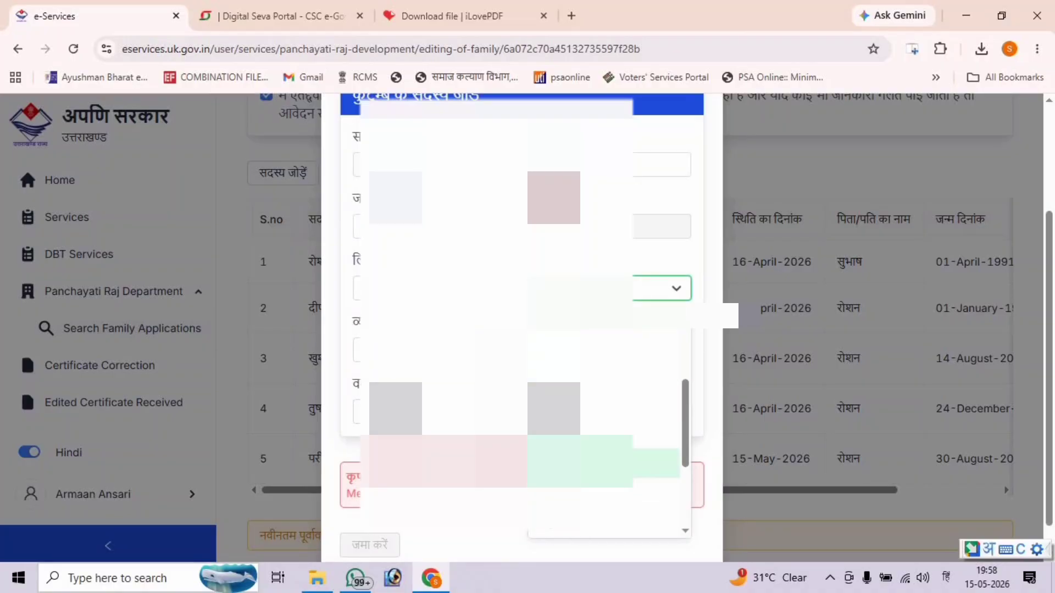
{"action": "scroll", "coordinate": [607, 433], "scroll_direction": "down", "scroll_amount": 3}
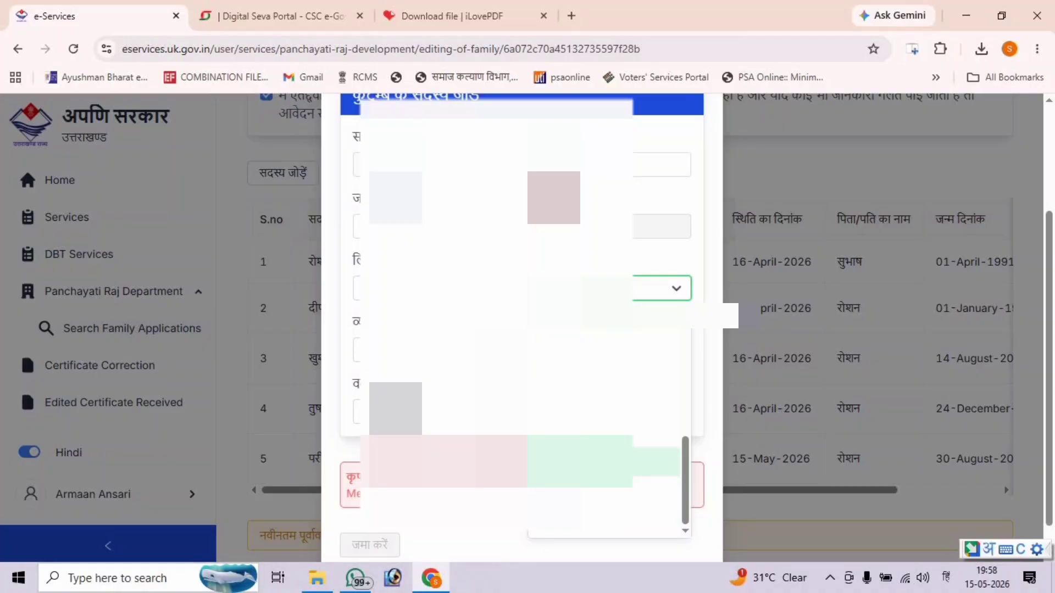
{"action": "scroll", "coordinate": [607, 434], "scroll_direction": "up", "scroll_amount": 2}
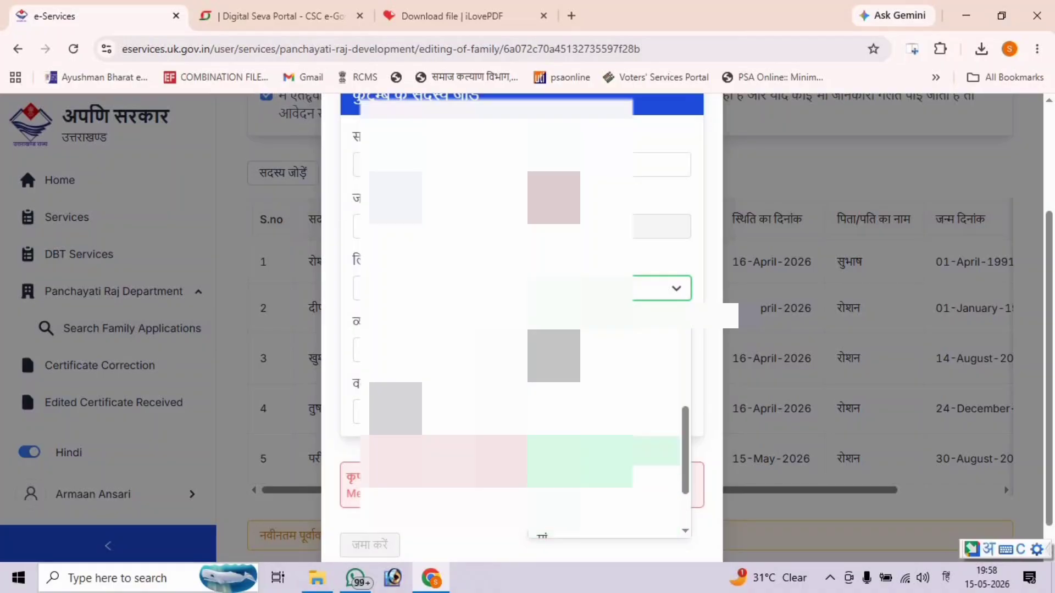
{"action": "scroll", "coordinate": [607, 434], "scroll_direction": "up", "scroll_amount": 2}
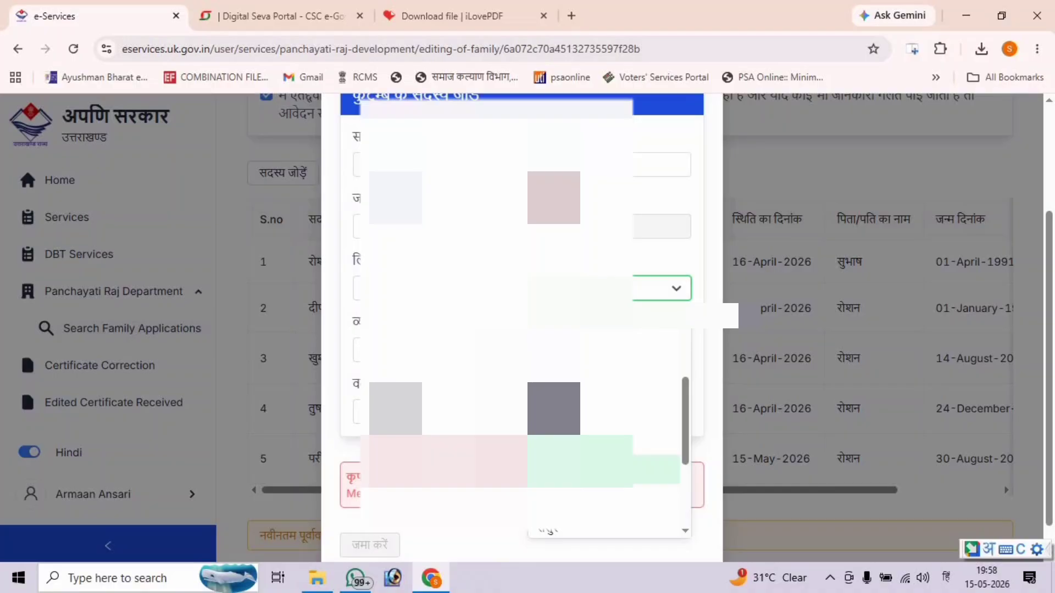
{"action": "scroll", "coordinate": [607, 434], "scroll_direction": "up", "scroll_amount": 2}
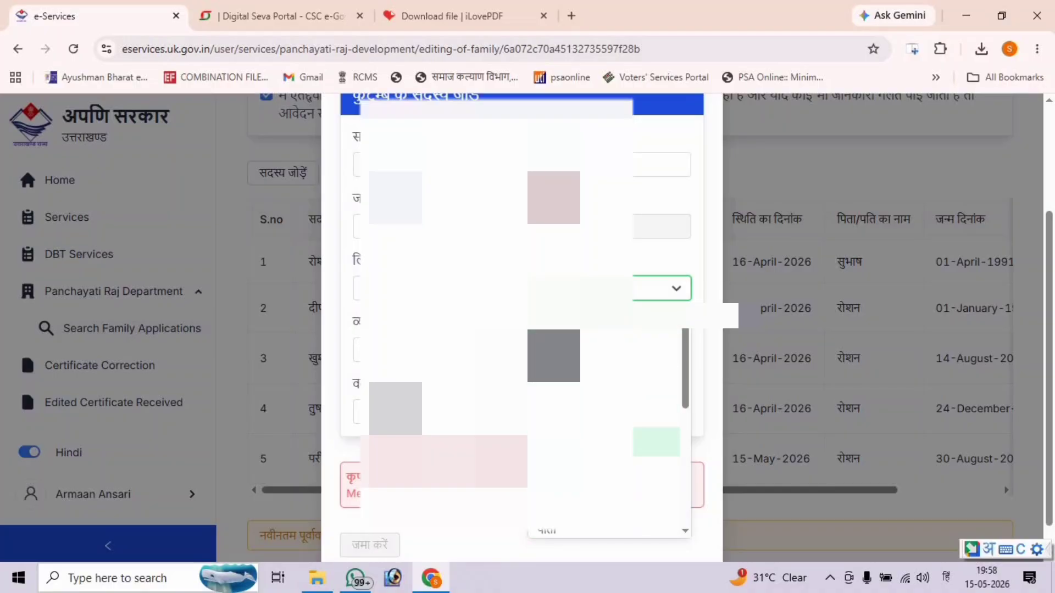
{"action": "scroll", "coordinate": [607, 434], "scroll_direction": "down", "scroll_amount": 1}
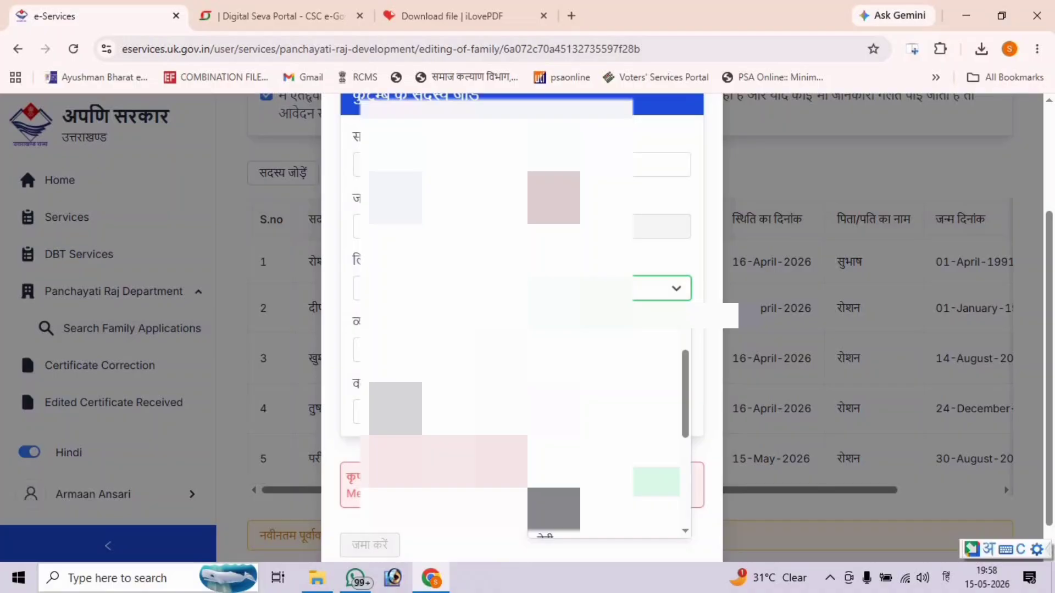
{"action": "scroll", "coordinate": [607, 434], "scroll_direction": "down", "scroll_amount": 1}
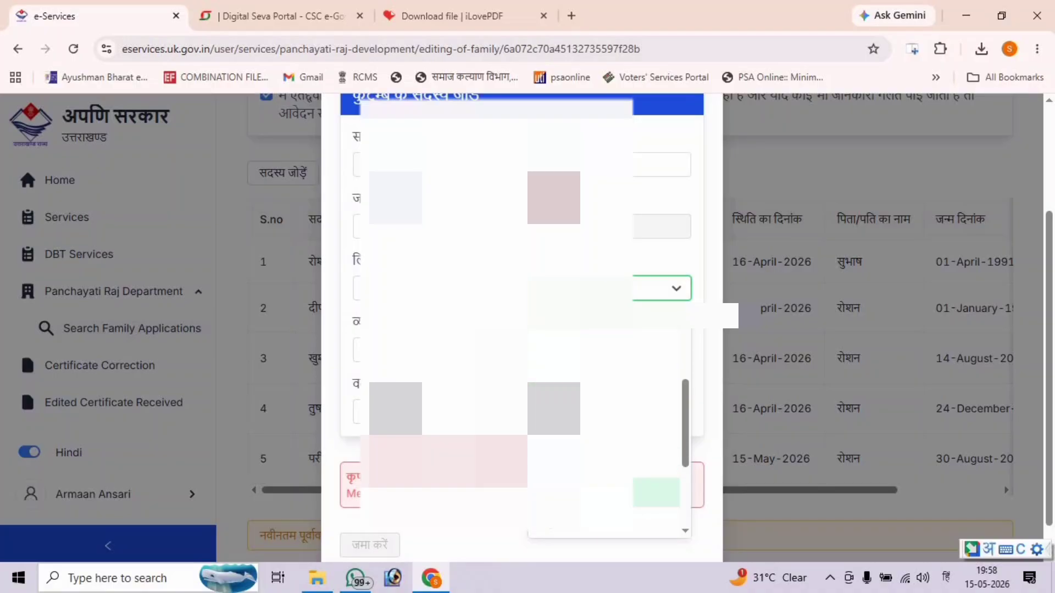
{"action": "scroll", "coordinate": [607, 434], "scroll_direction": "down", "scroll_amount": 1}
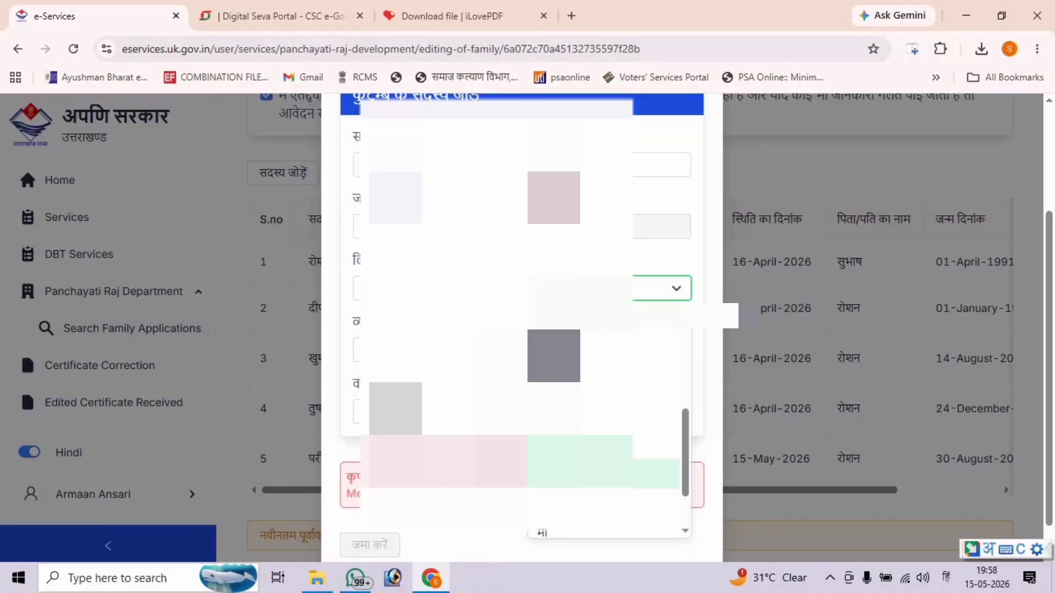
{"action": "scroll", "coordinate": [607, 434], "scroll_direction": "down", "scroll_amount": 1}
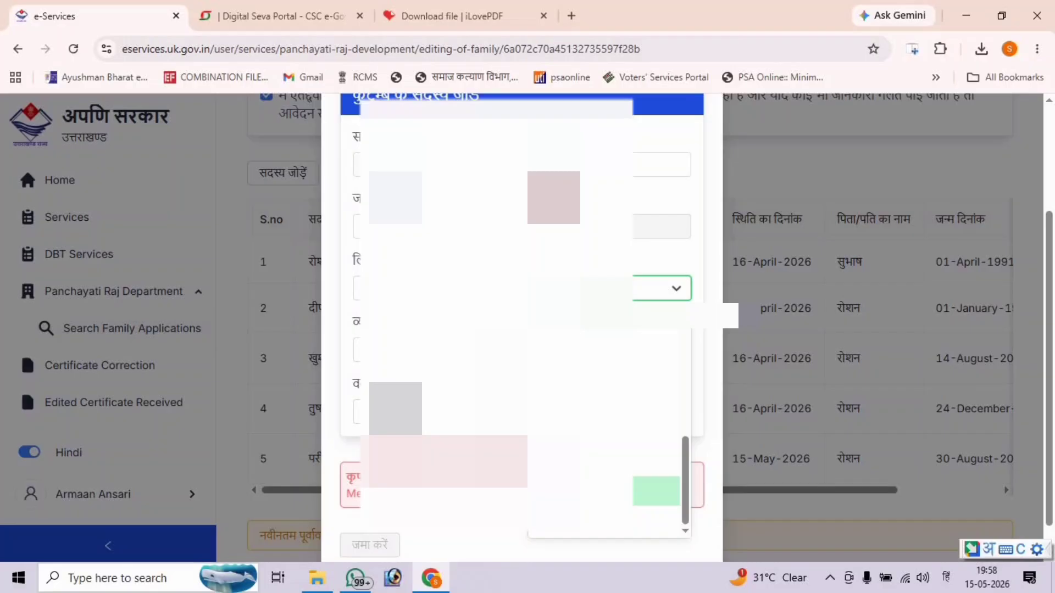
- Set relationship to बेटा, occupation अन्य, educated हाँ, with education class 1
{"action": "left_click", "coordinate": [604, 492]}
{"action": "left_click", "coordinate": [439, 350]}
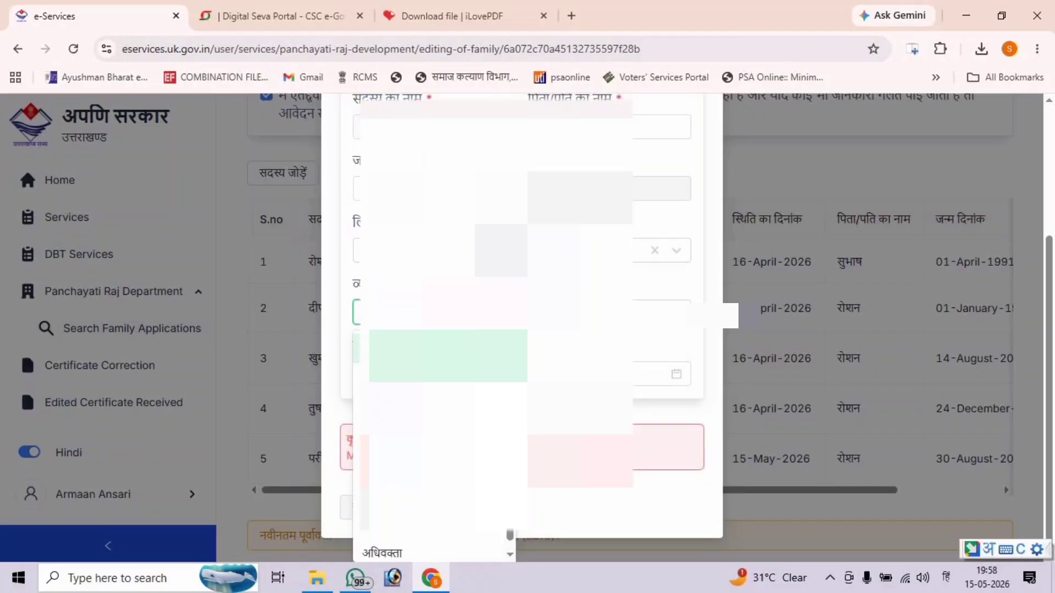
{"action": "left_click", "coordinate": [402, 530]}
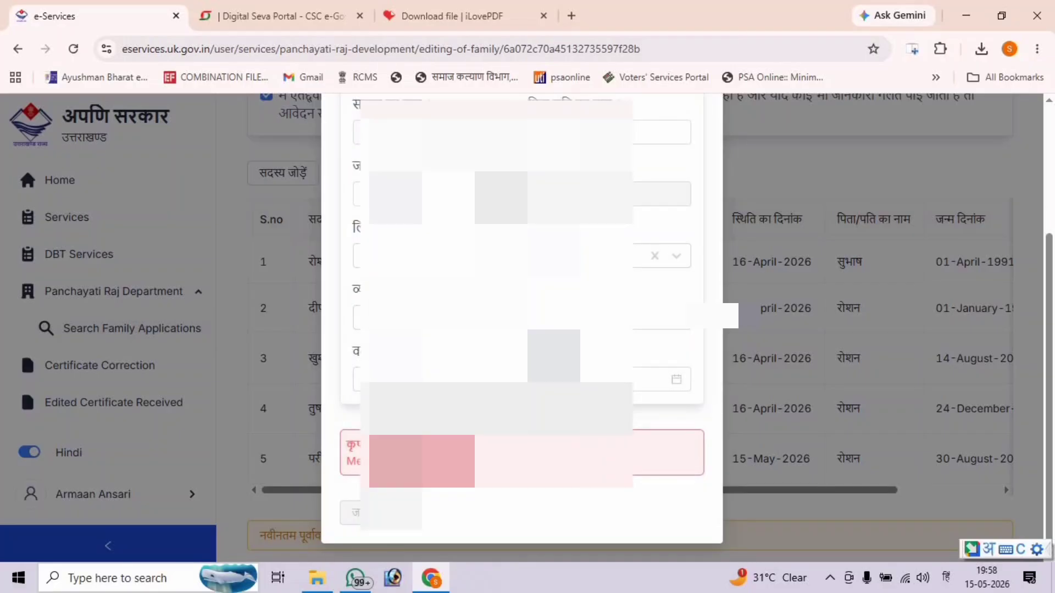
{"action": "left_click", "coordinate": [605, 318]}
{"action": "left_click", "coordinate": [604, 353]}
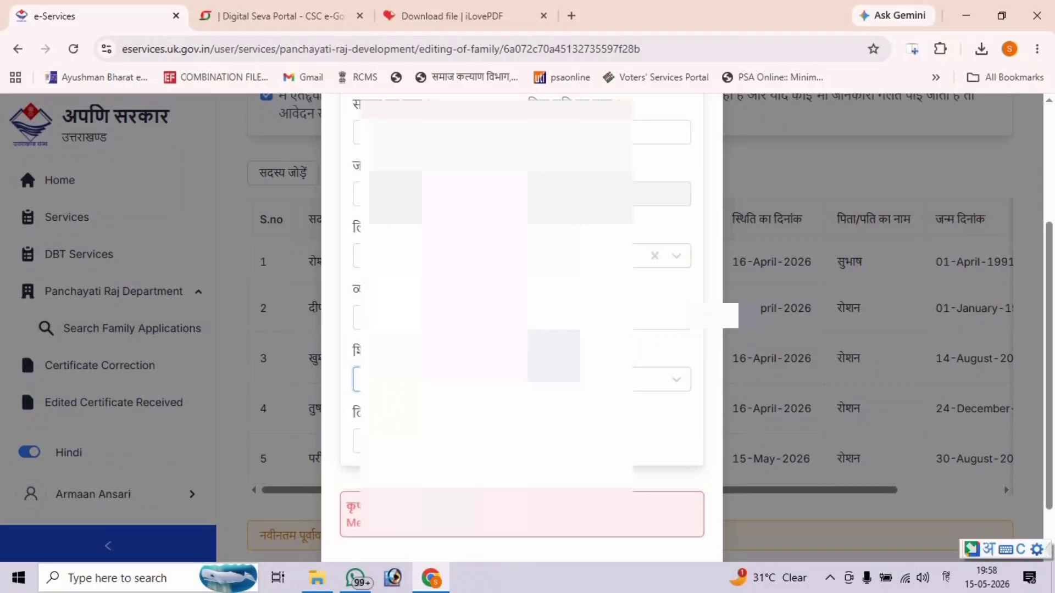
{"action": "type", "text": "1"}
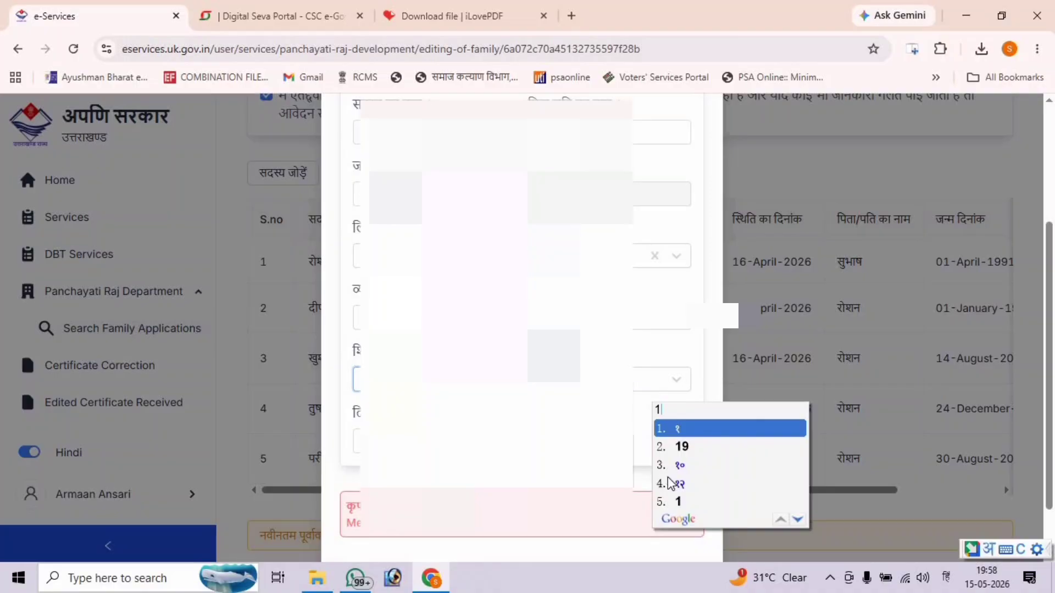
{"action": "left_click", "coordinate": [676, 502]}
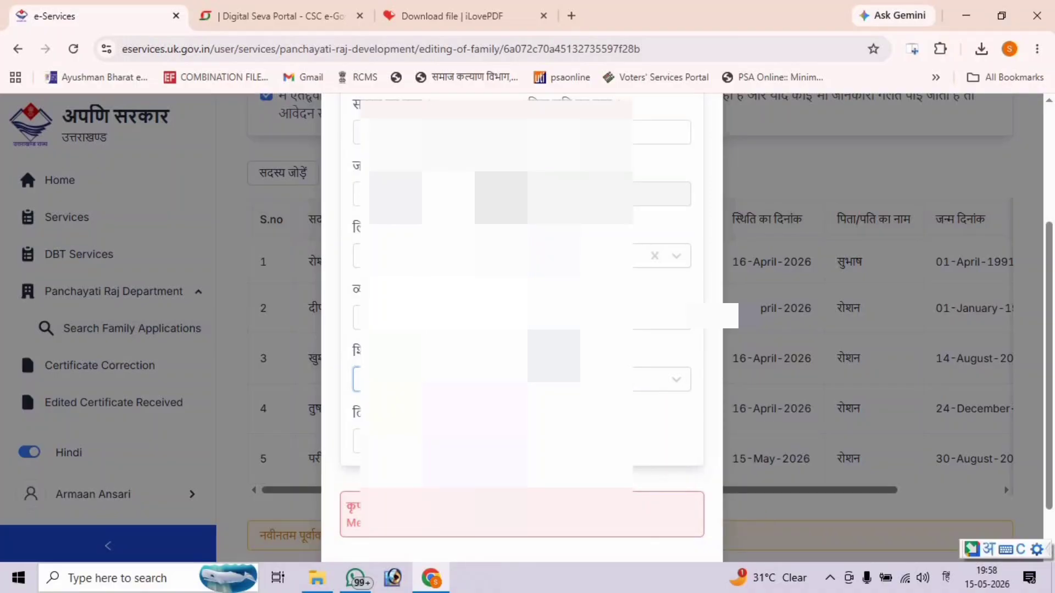
- Set status जीवित with today's status date and save the son into the family table
{"action": "left_click", "coordinate": [604, 379]}
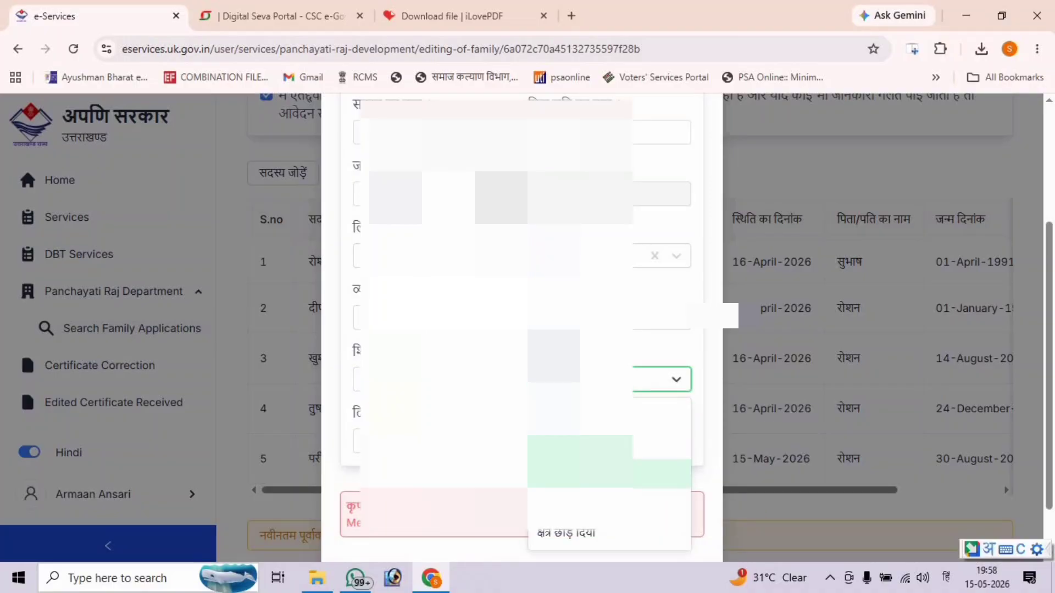
{"action": "left_click", "coordinate": [572, 473]}
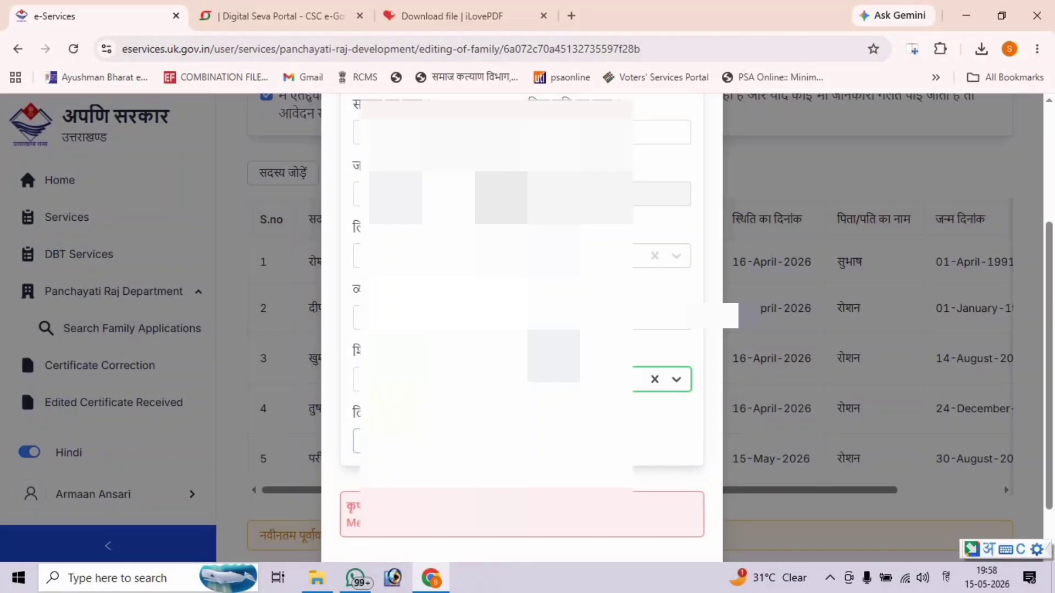
{"action": "left_click", "coordinate": [429, 442]}
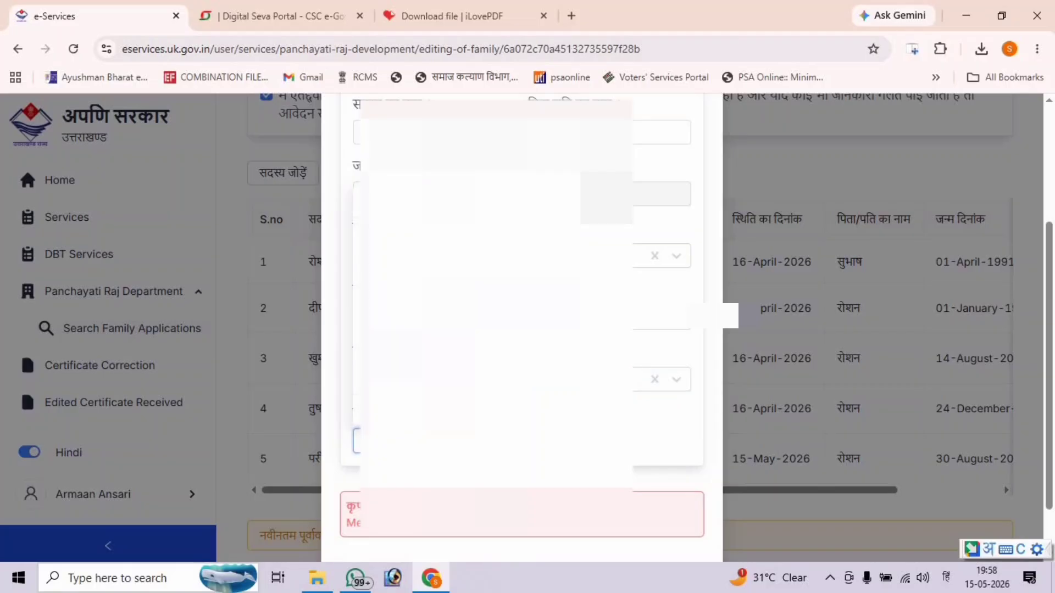
{"action": "left_click", "coordinate": [460, 409]}
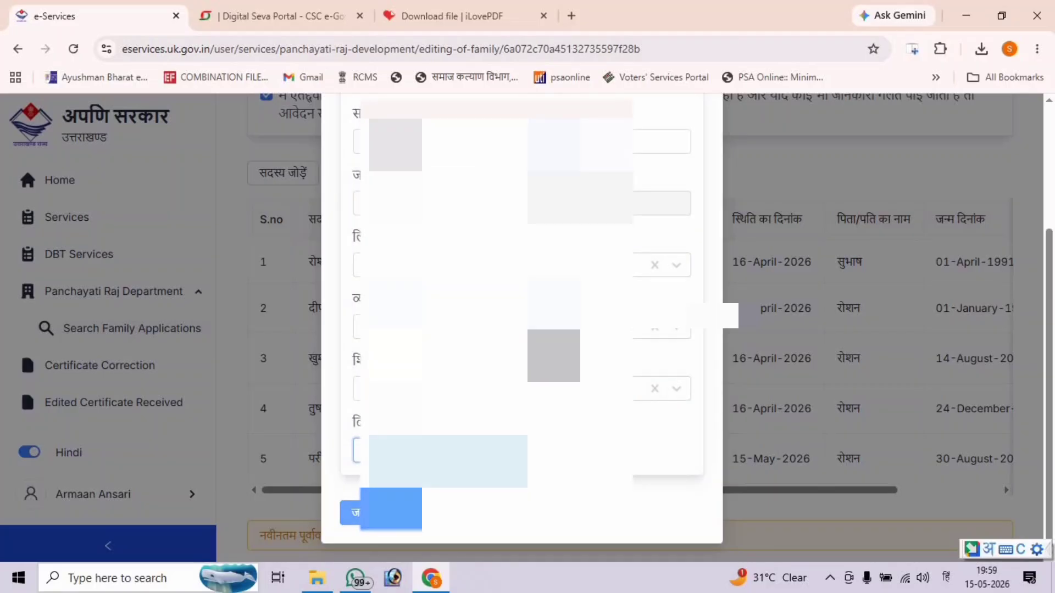
{"action": "left_click", "coordinate": [379, 511]}
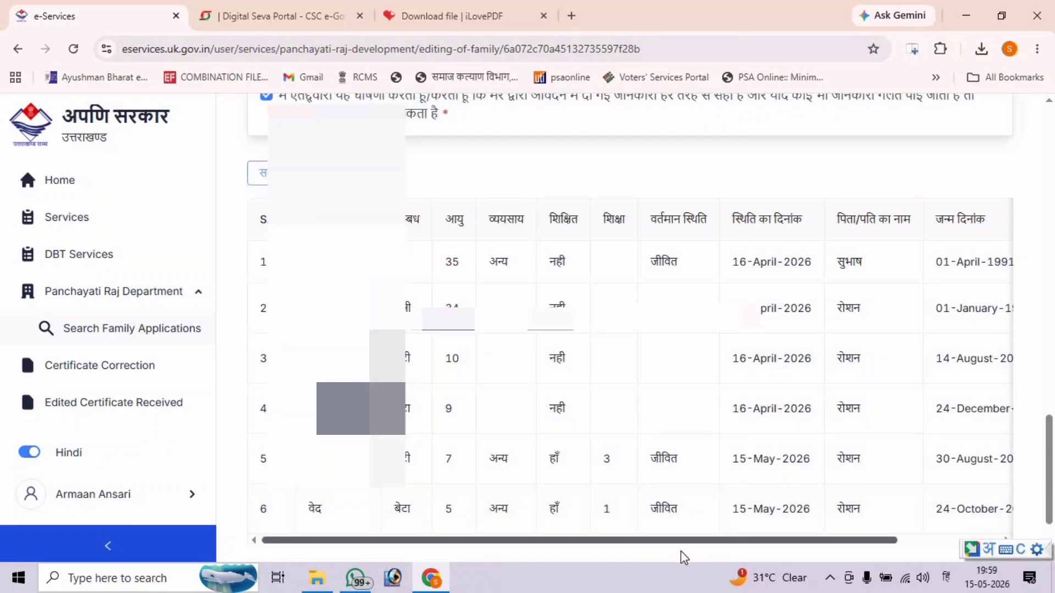
- Scroll the family table across to the Options column and edit the third member's record
{"action": "scroll", "coordinate": [744, 552], "scroll_direction": "right", "scroll_amount": 3}
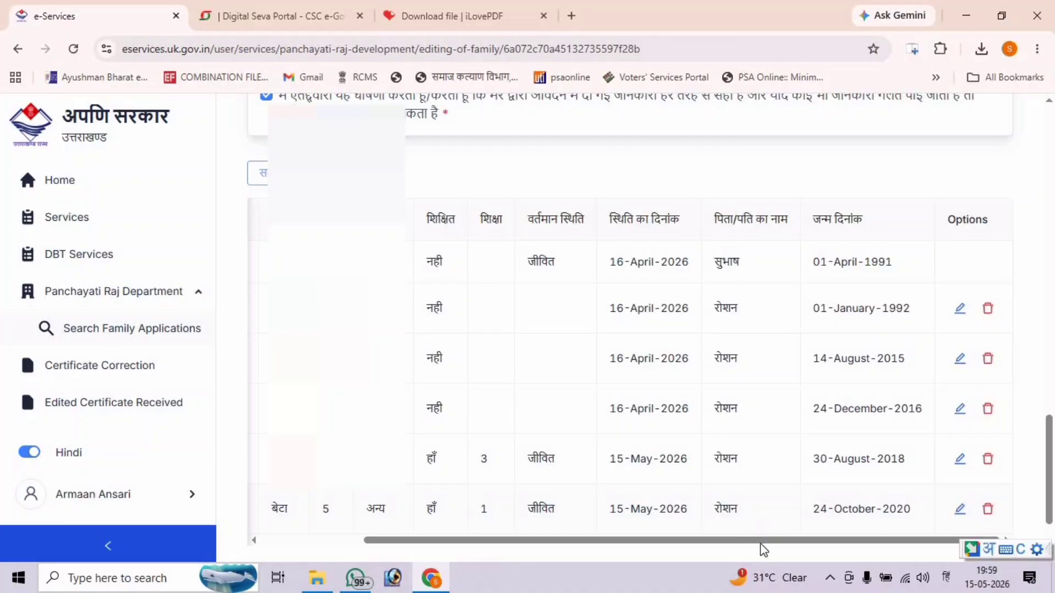
{"action": "left_click_drag", "start_coordinate": [761, 547], "coordinate": [642, 552]}
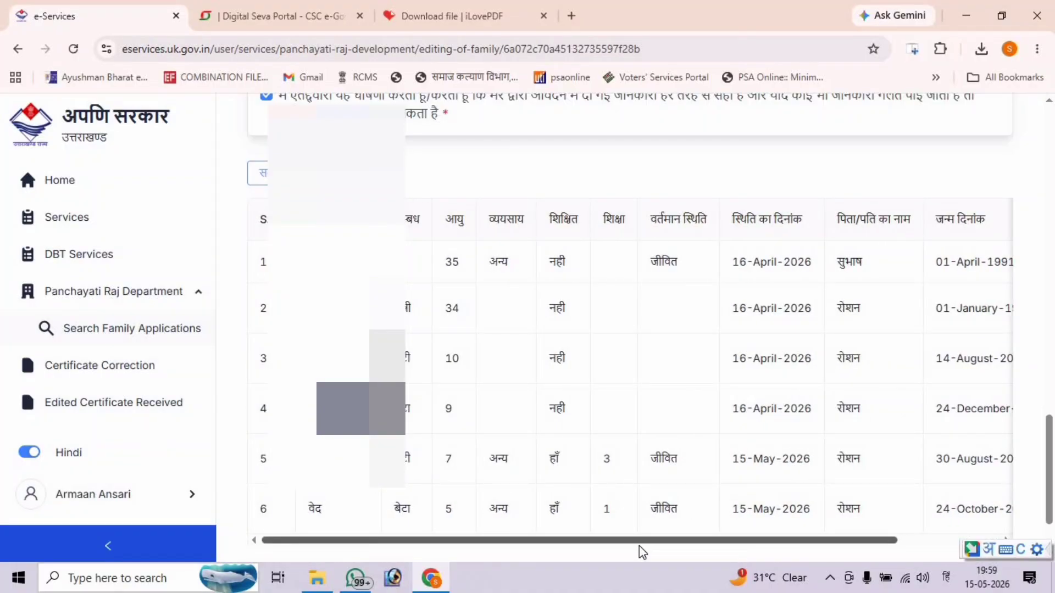
{"action": "left_click_drag", "start_coordinate": [639, 551], "coordinate": [866, 532]}
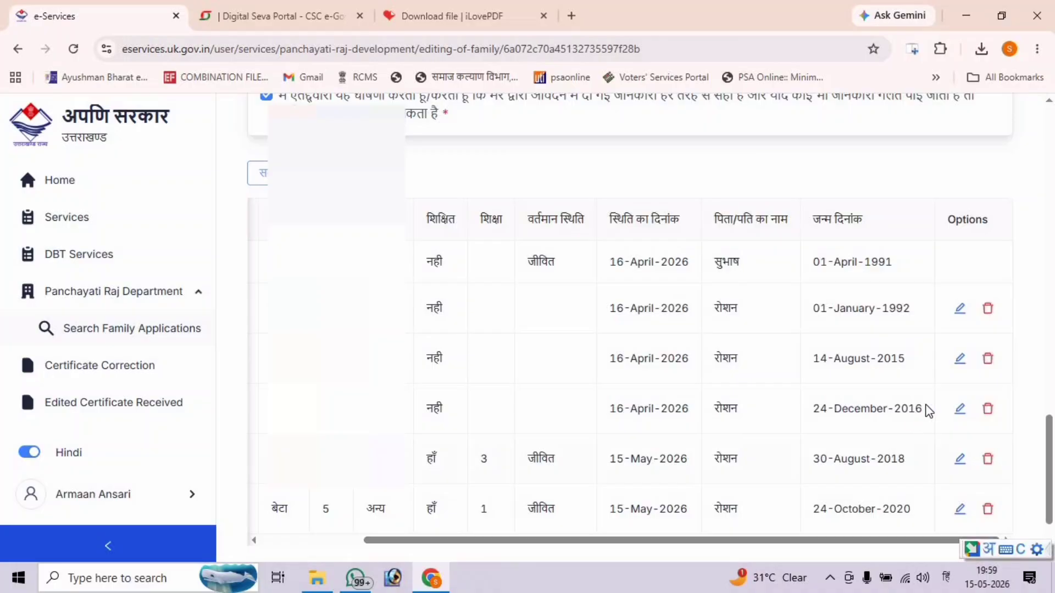
{"action": "left_click_drag", "start_coordinate": [743, 555], "coordinate": [804, 543]}
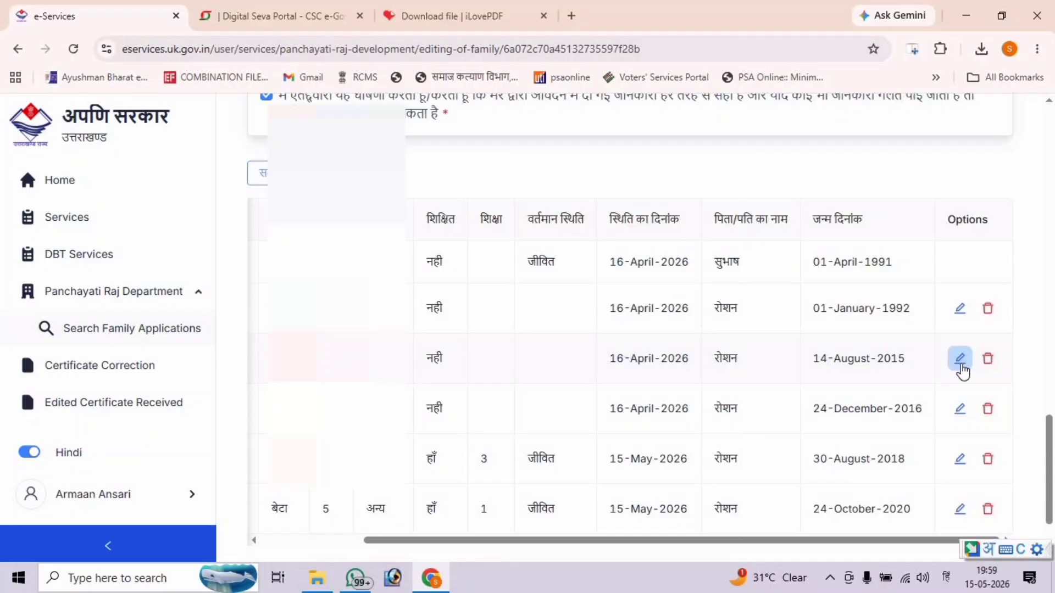
{"action": "left_click", "coordinate": [961, 371]}
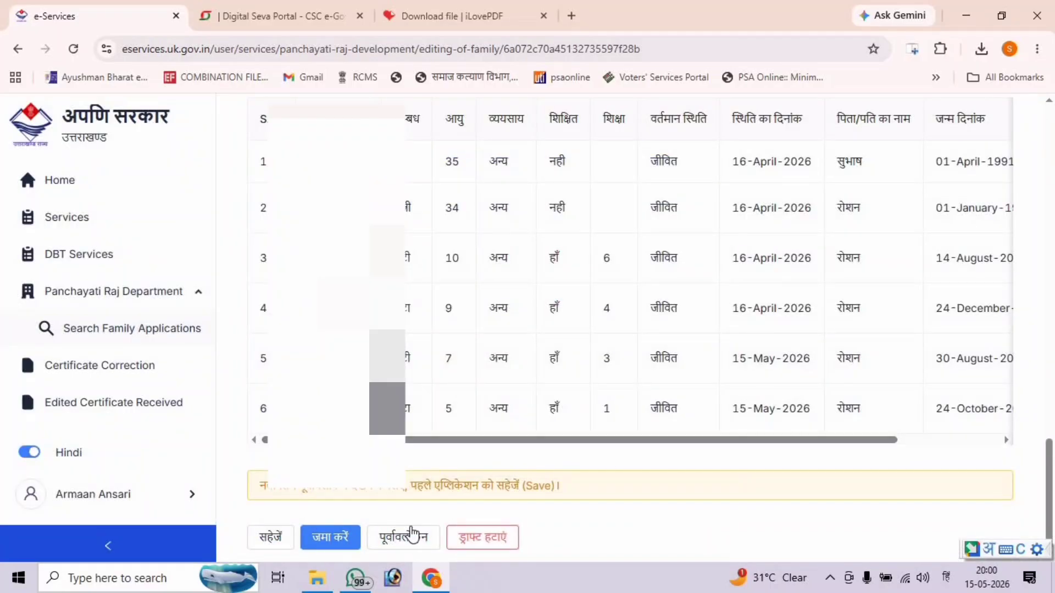
- Submit the family amendment application, confirm with हाँ, and dismiss the rating prompt
{"action": "left_click_drag", "start_coordinate": [409, 441], "coordinate": [437, 464]}
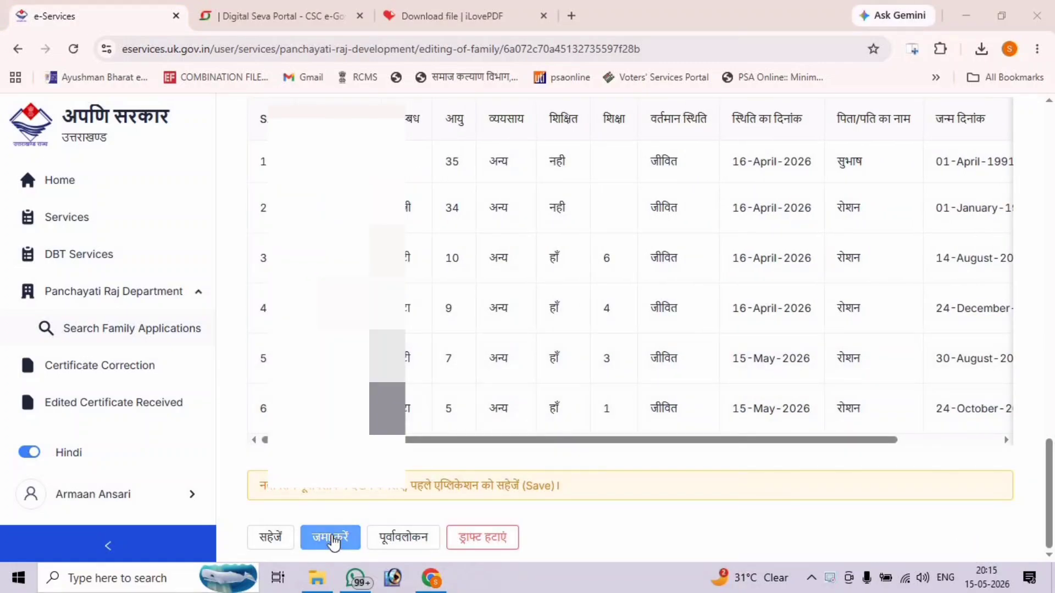
{"action": "left_click", "coordinate": [333, 540]}
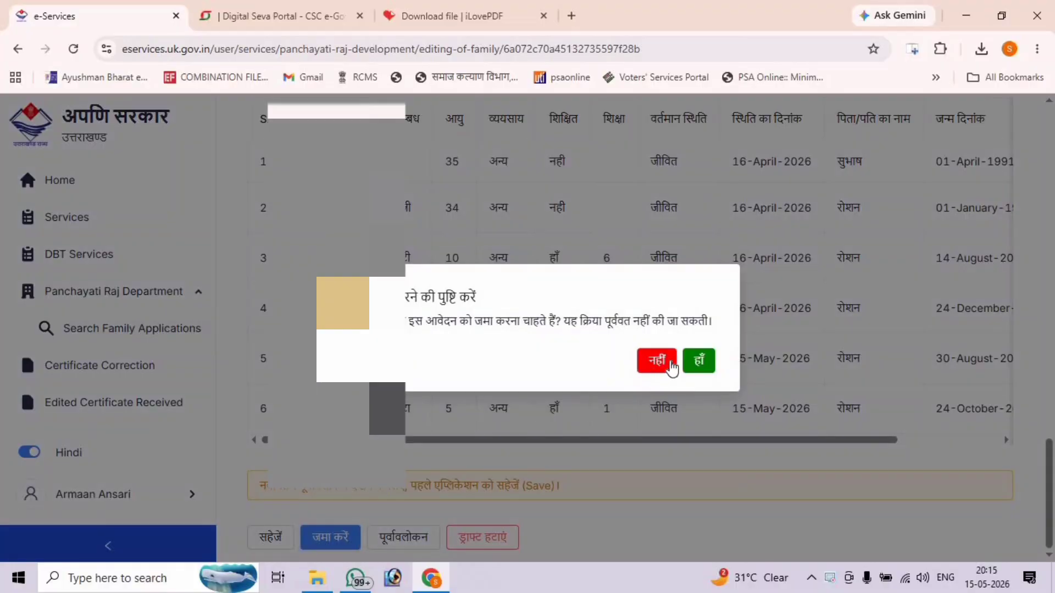
{"action": "left_click", "coordinate": [700, 364]}
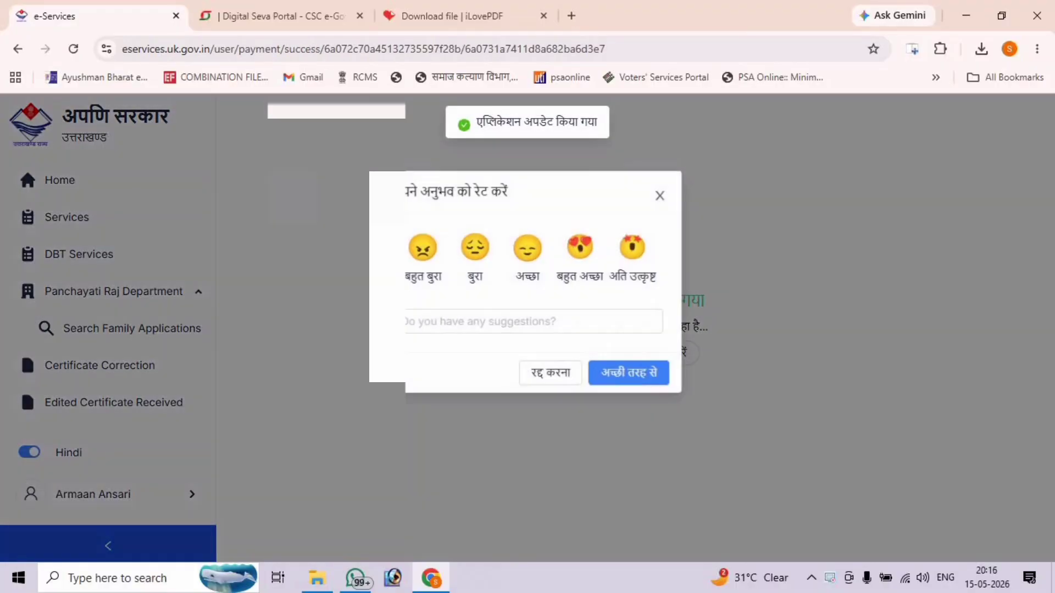
{"action": "left_click", "coordinate": [659, 196]}
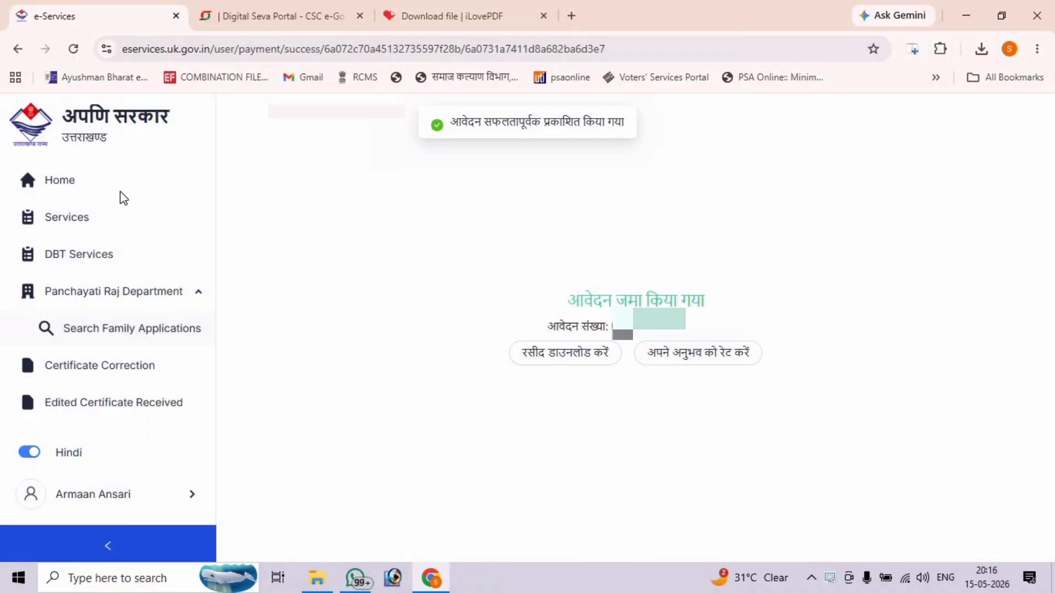